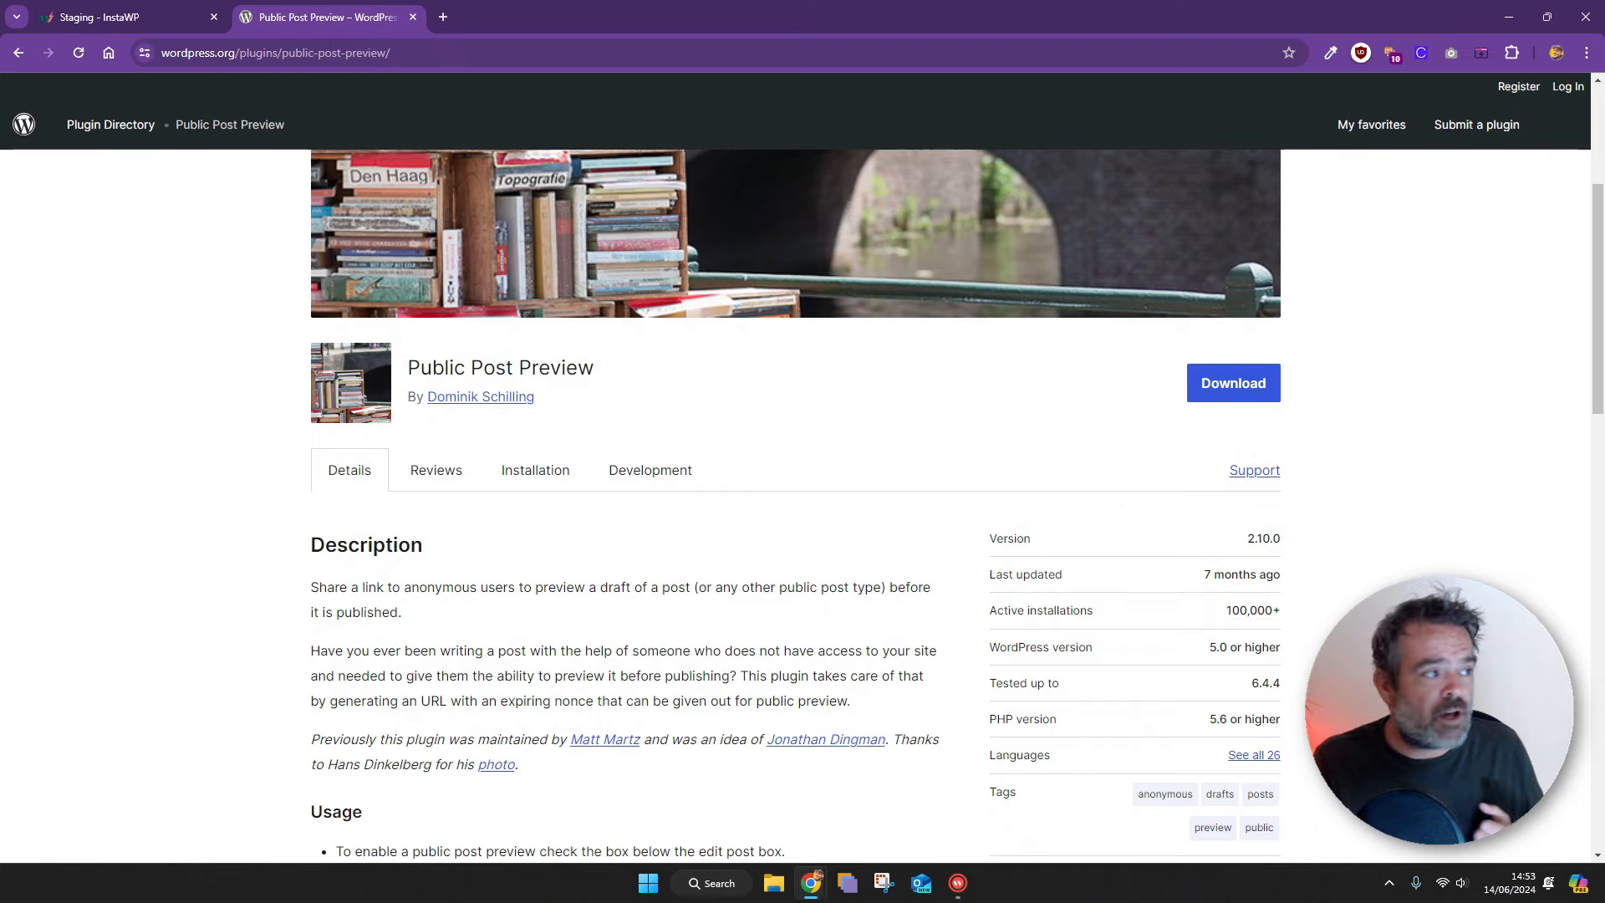
Switch to InstaWP and create a new staging site from scratch on WordPress 6.5.4, with the AI Copilot plugin deselected
left_click(162, 5)
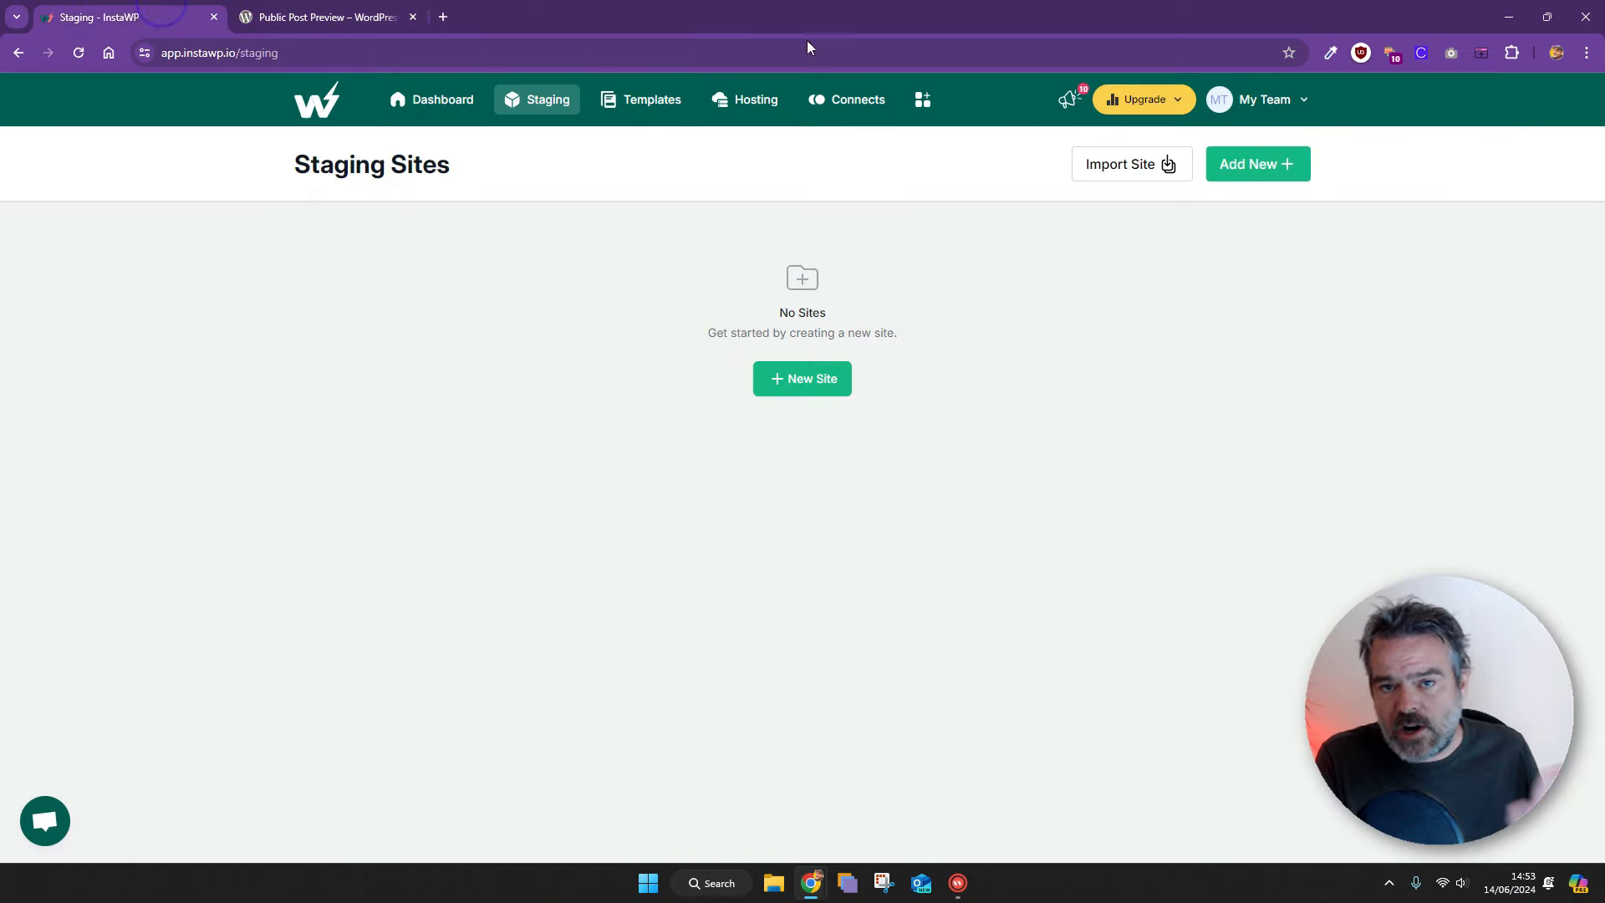
left_click(801, 384)
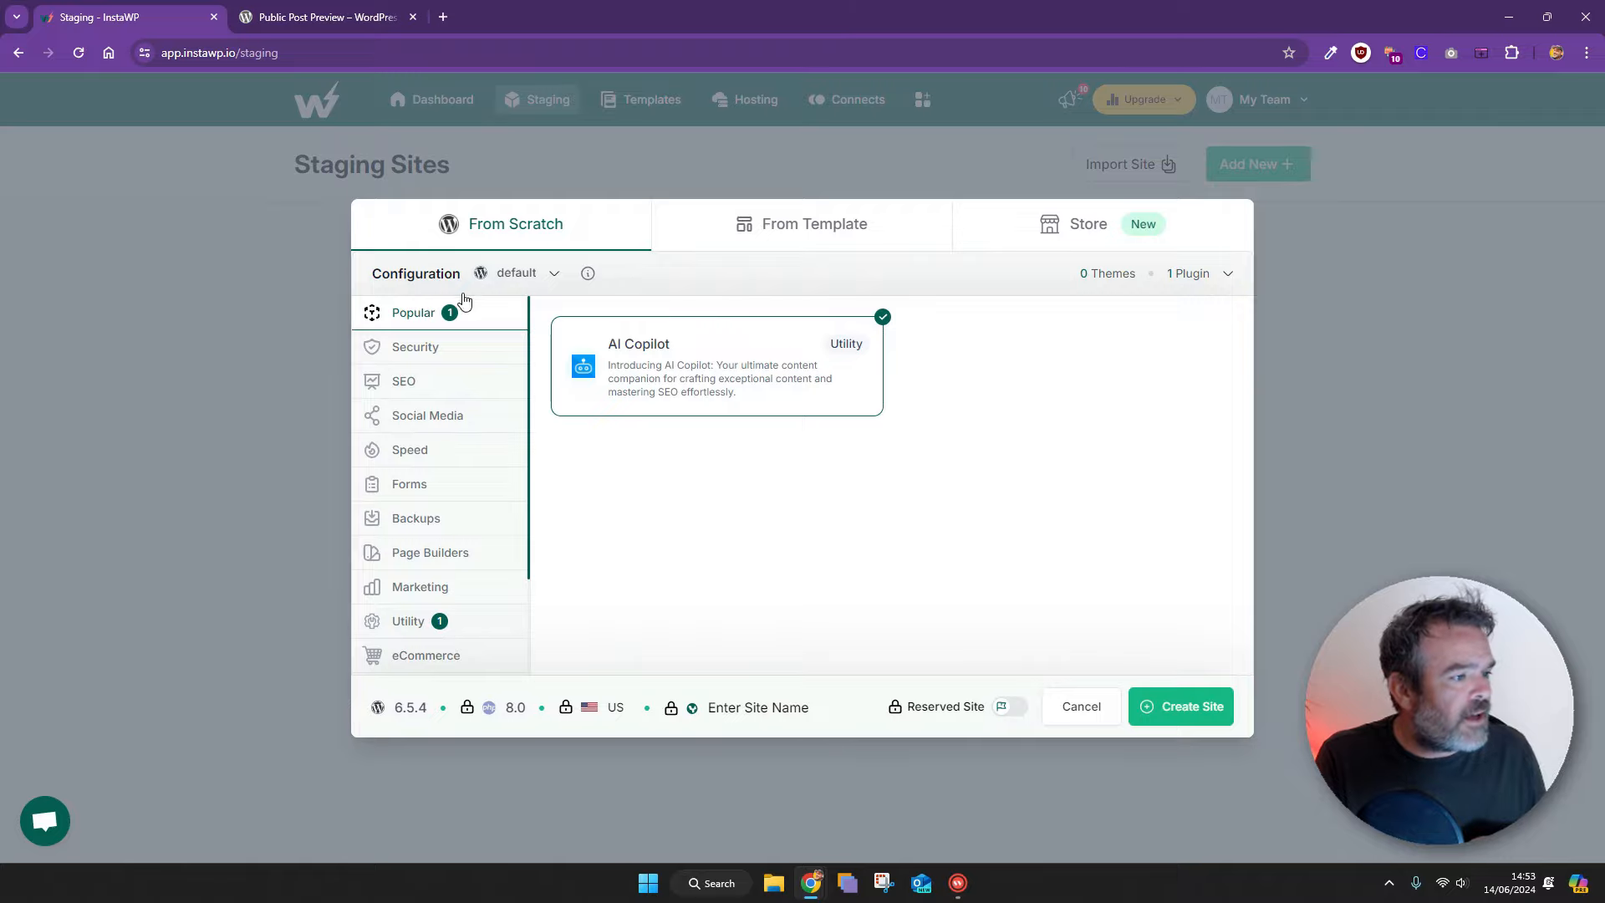
left_click(883, 316)
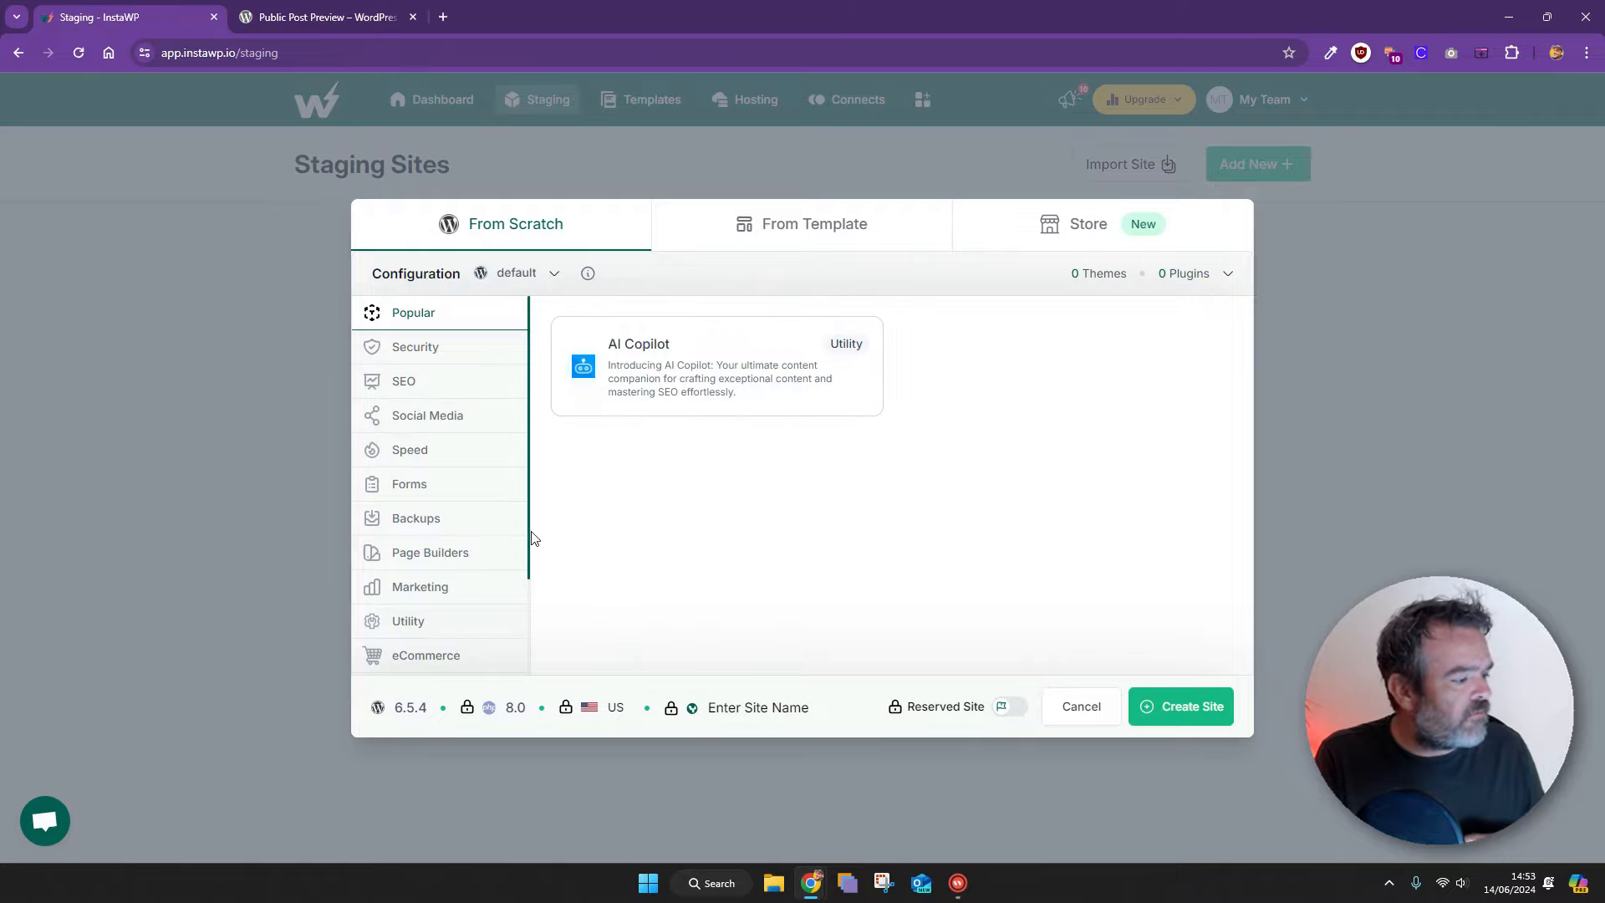
scroll(495, 596, "down", 1)
scroll(495, 596, "down", 1)
scroll(502, 393, "up", 3)
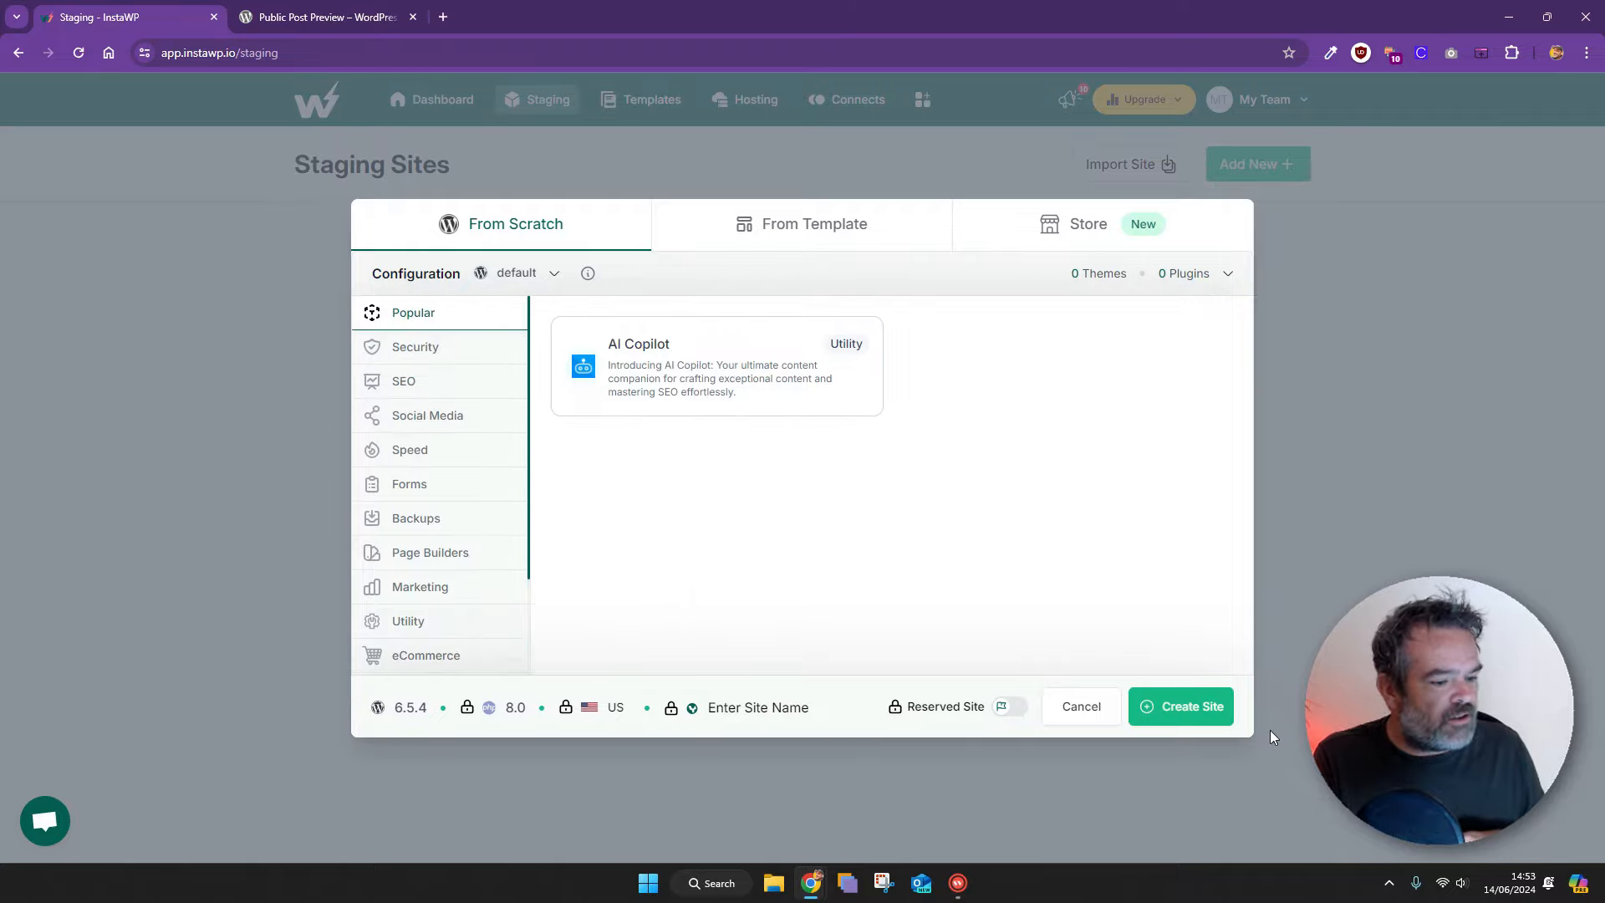
left_click(1197, 703)
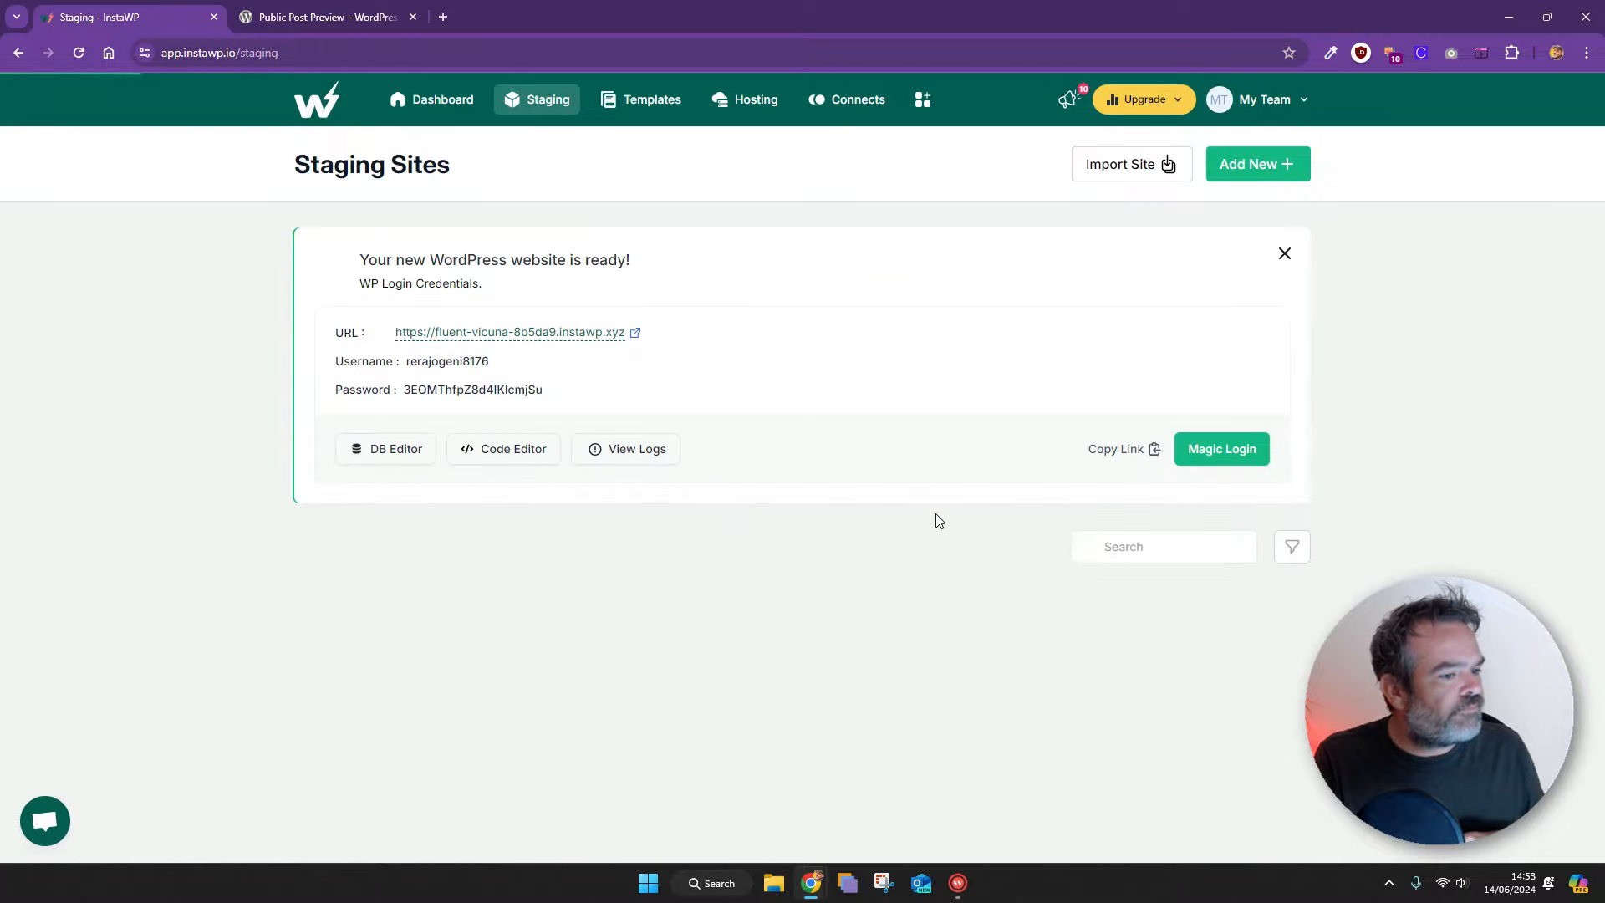
Log in to the new site's WordPress admin through Magic Login and dismiss the dashboard's welcome panel
left_click(1203, 452)
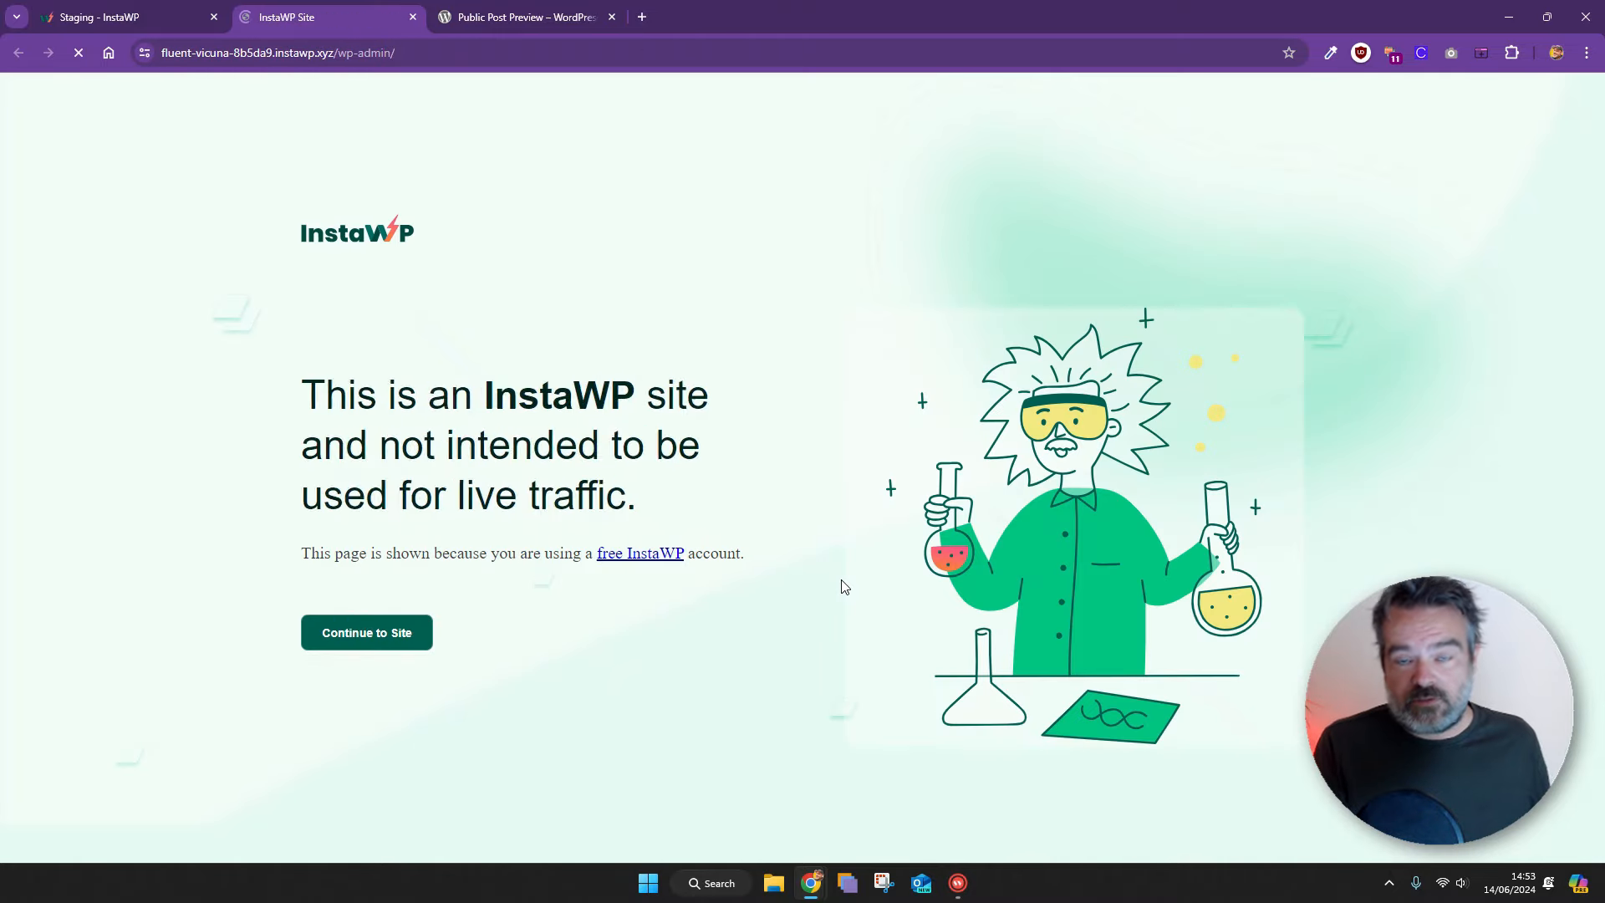
left_click(420, 640)
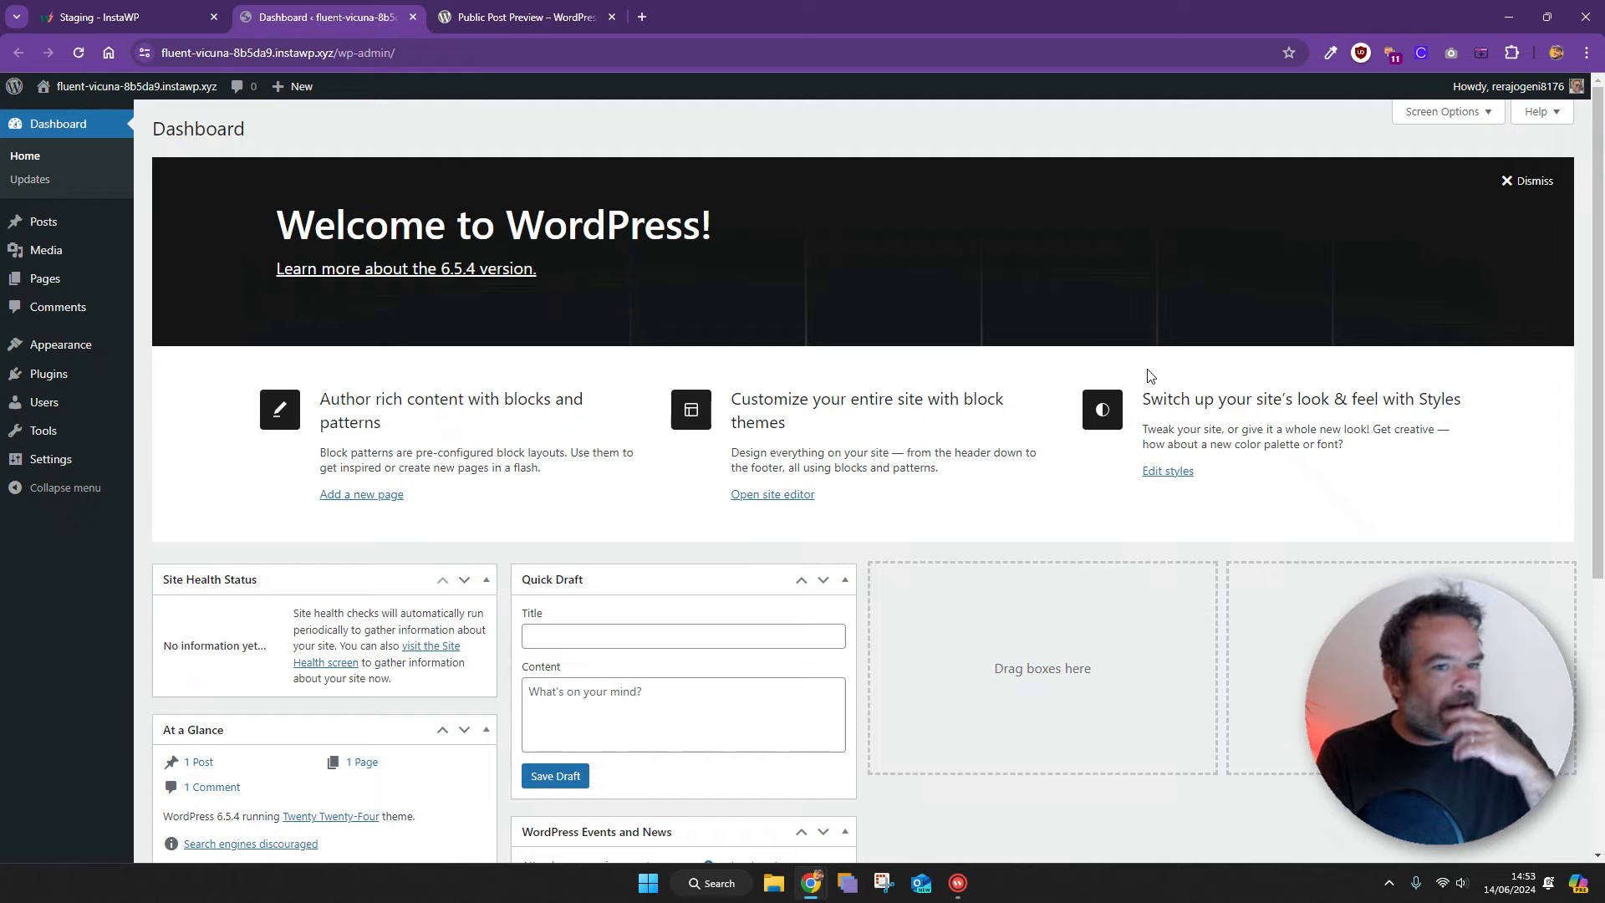
left_click(1521, 182)
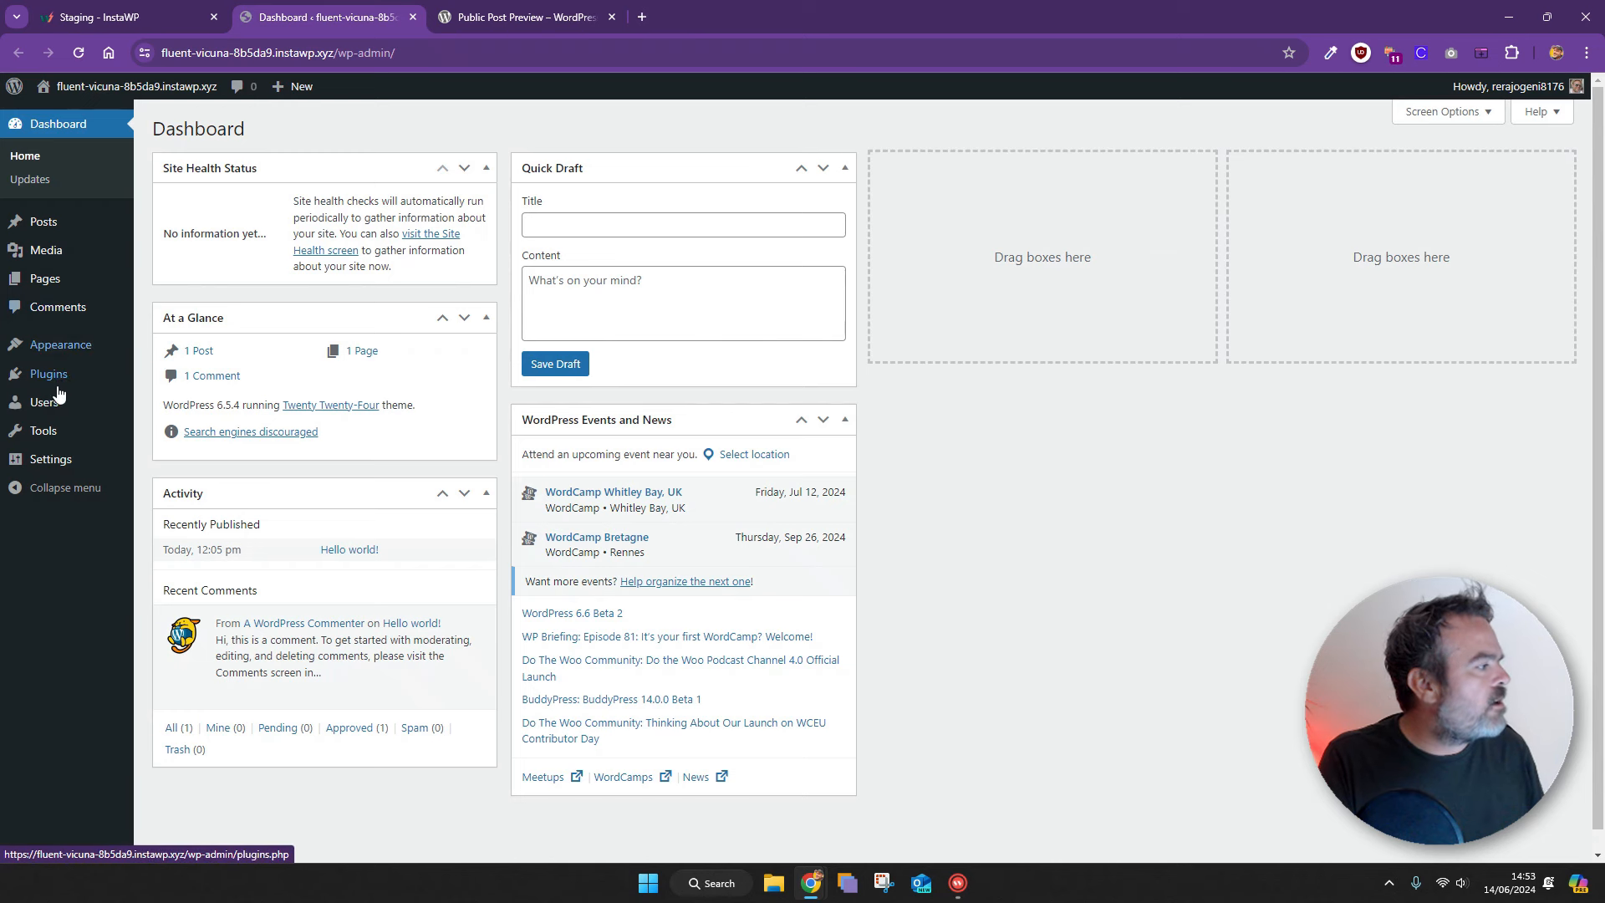
Find the Public Post Preview plugin by searching for "public post", and install and activate it
mouse_move(72, 358)
left_click(234, 353)
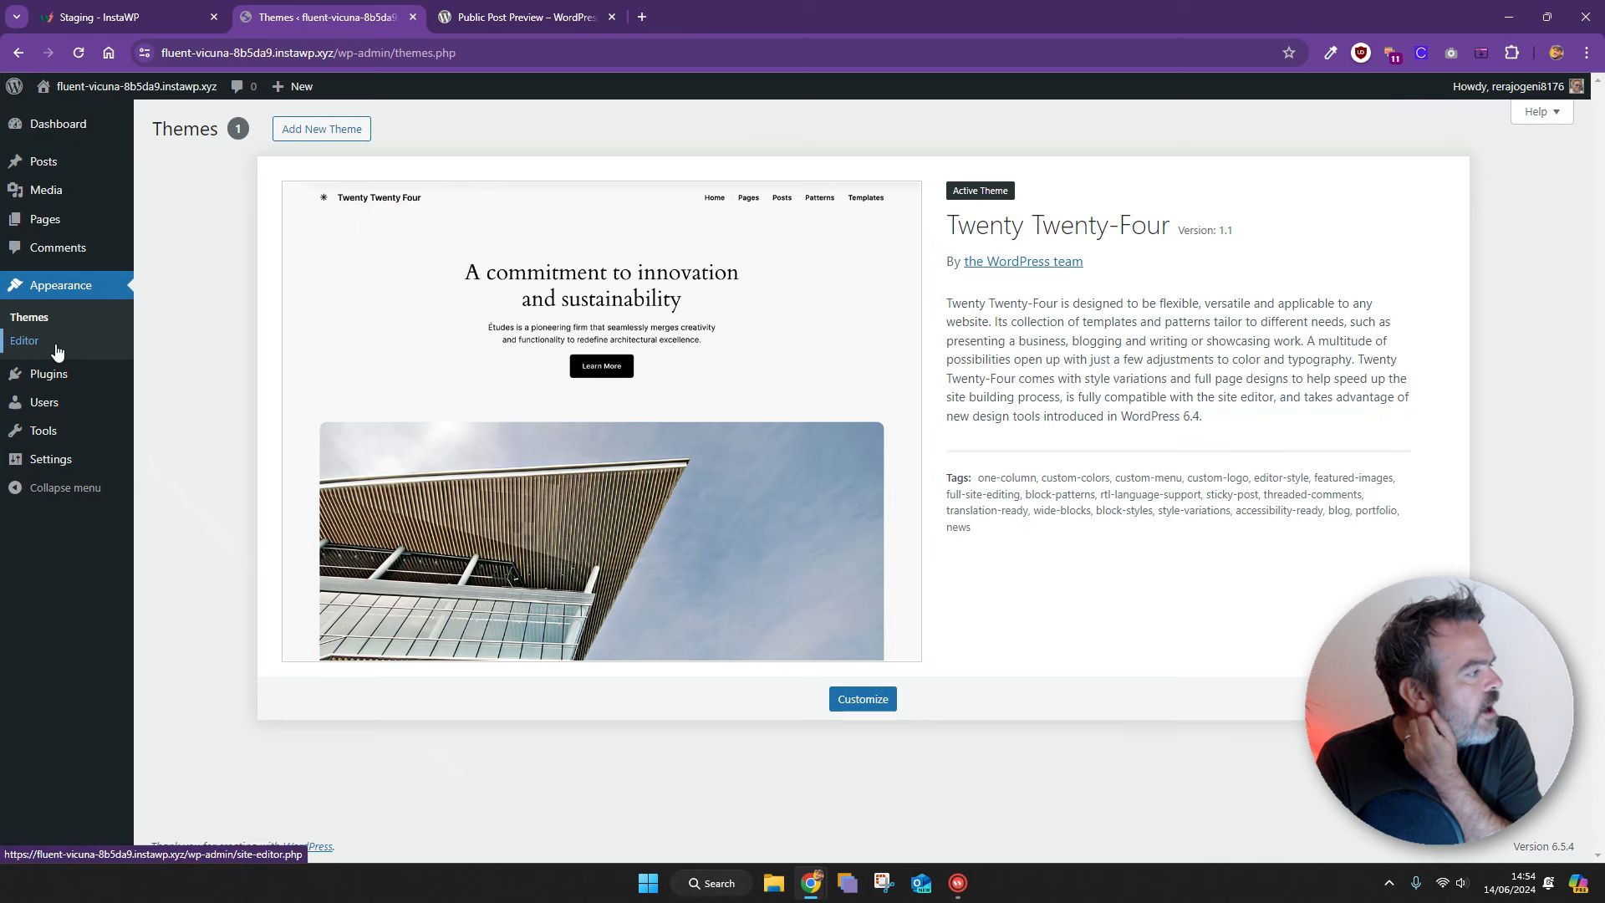
left_click(82, 378)
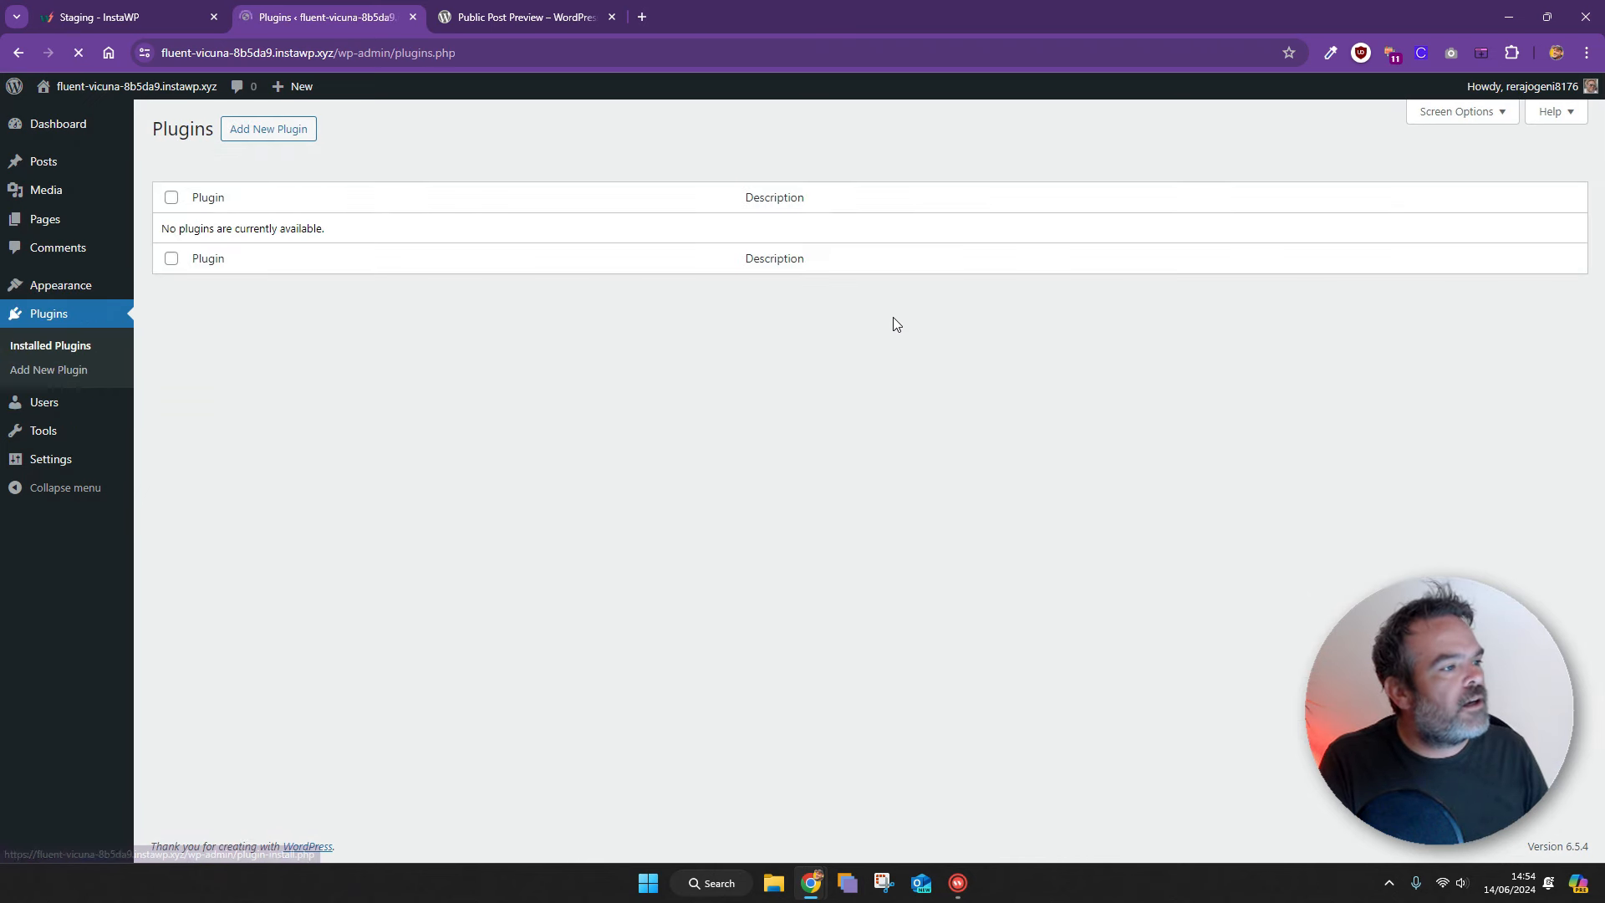
left_click(266, 131)
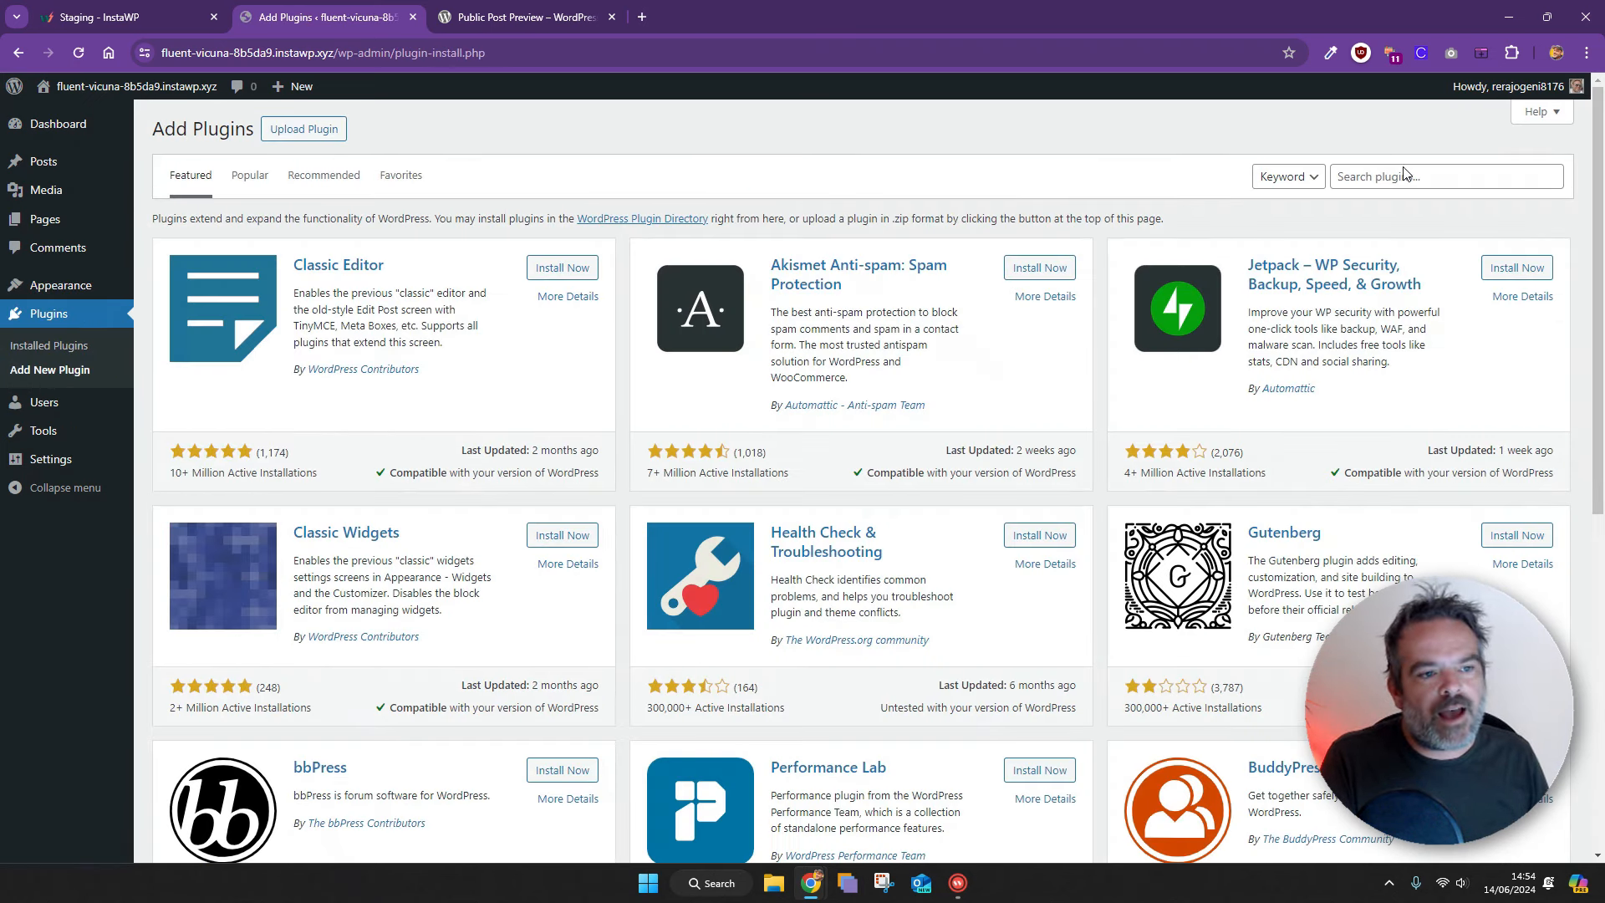
left_click(1405, 173)
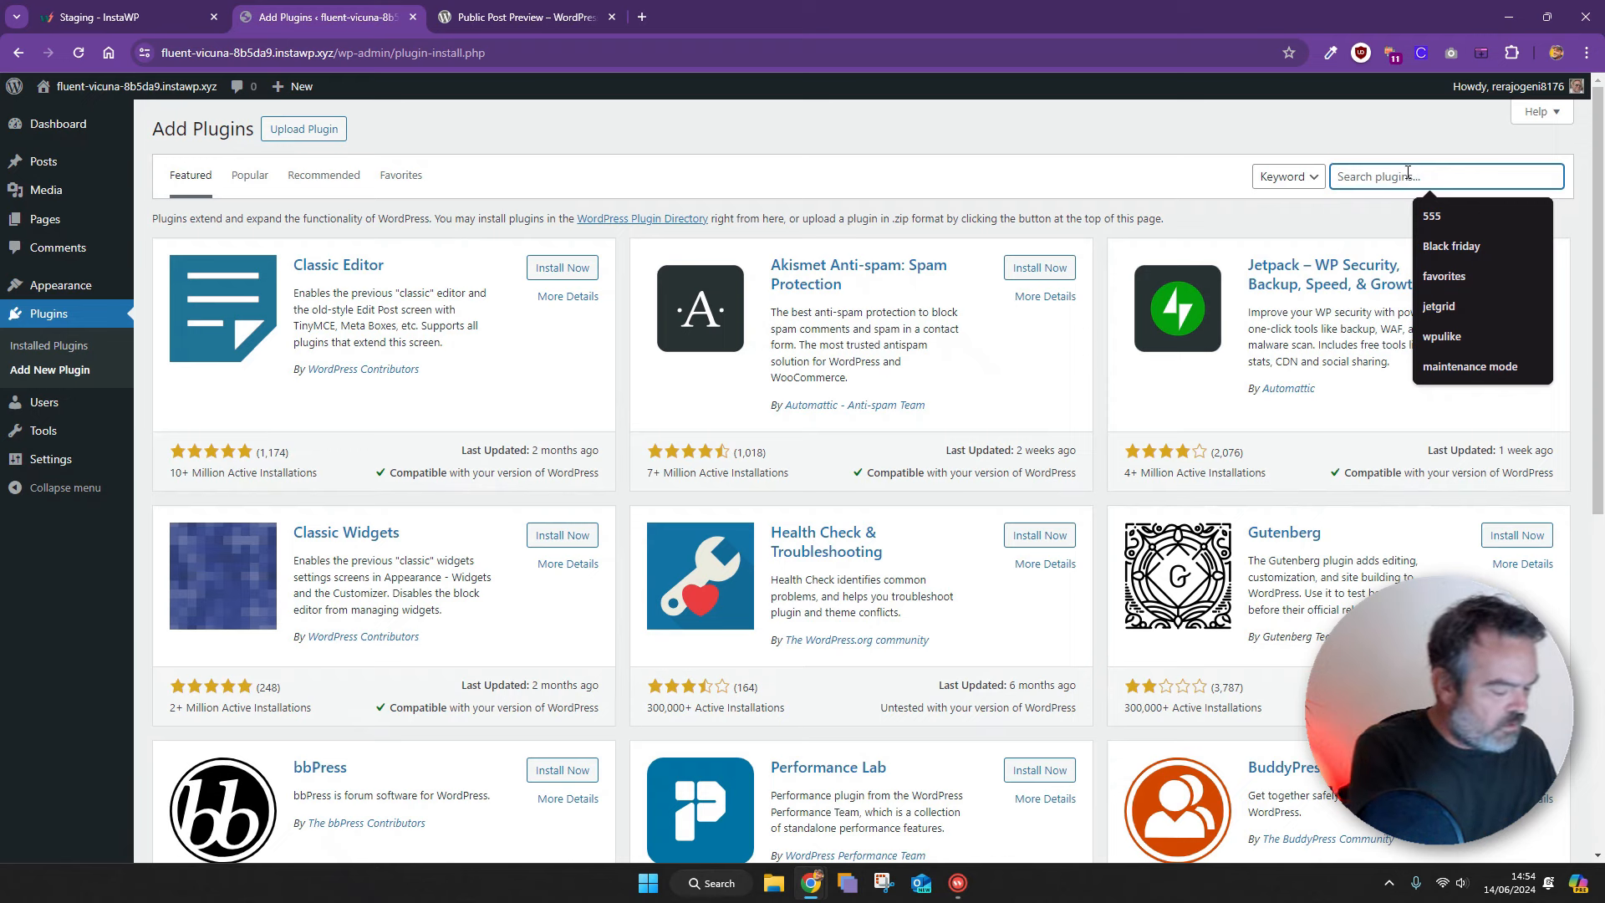
type("Publ")
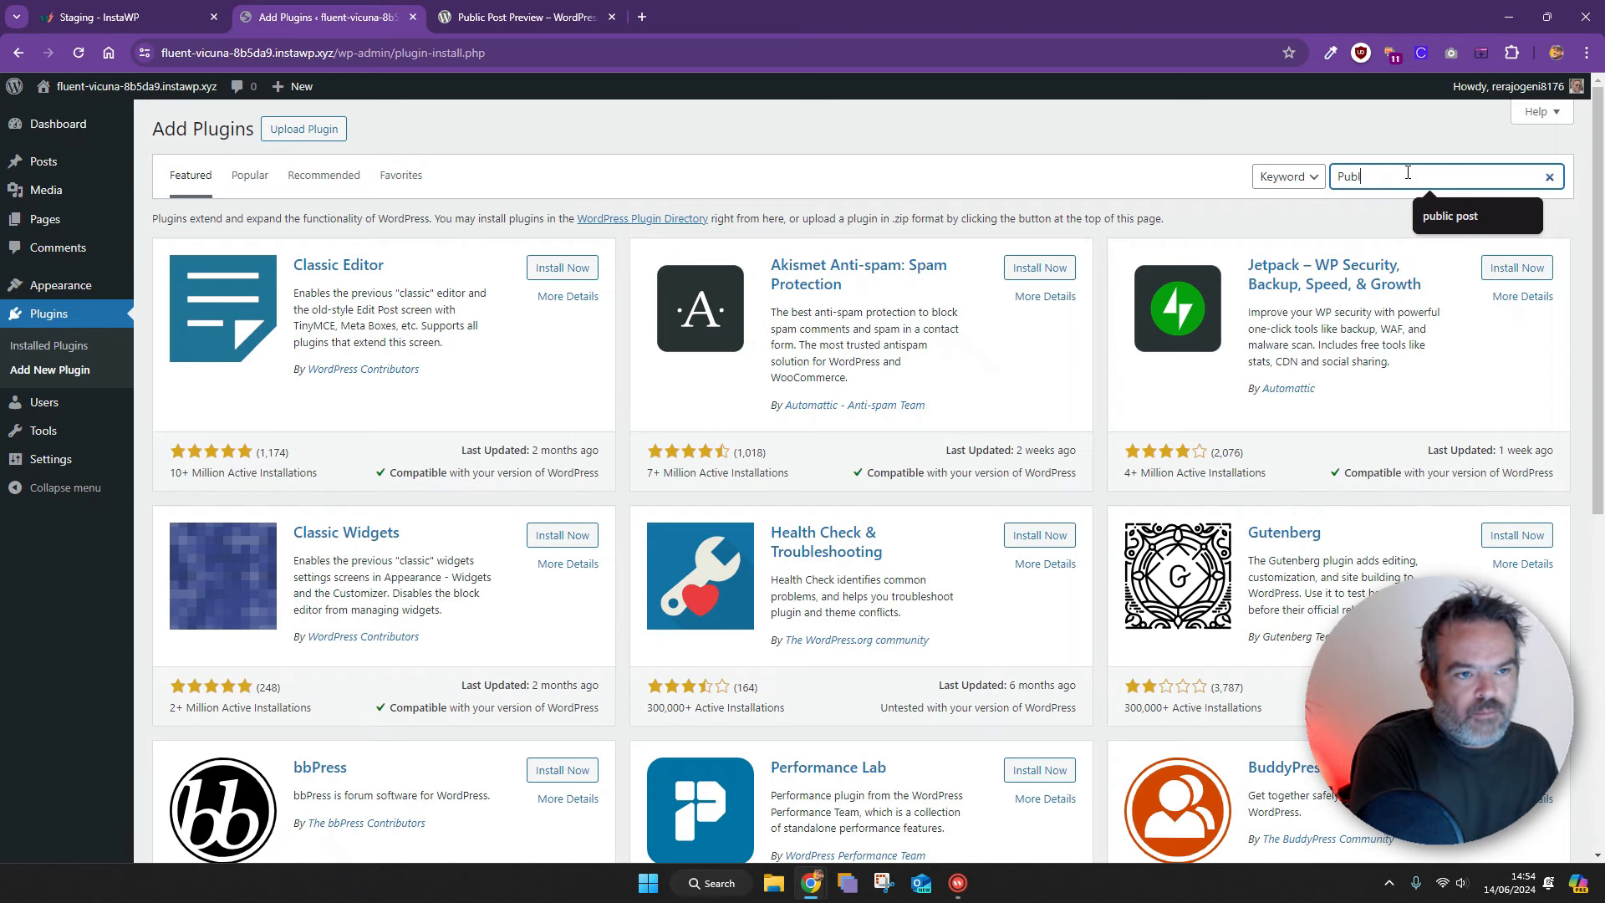
type("i")
key("Down")
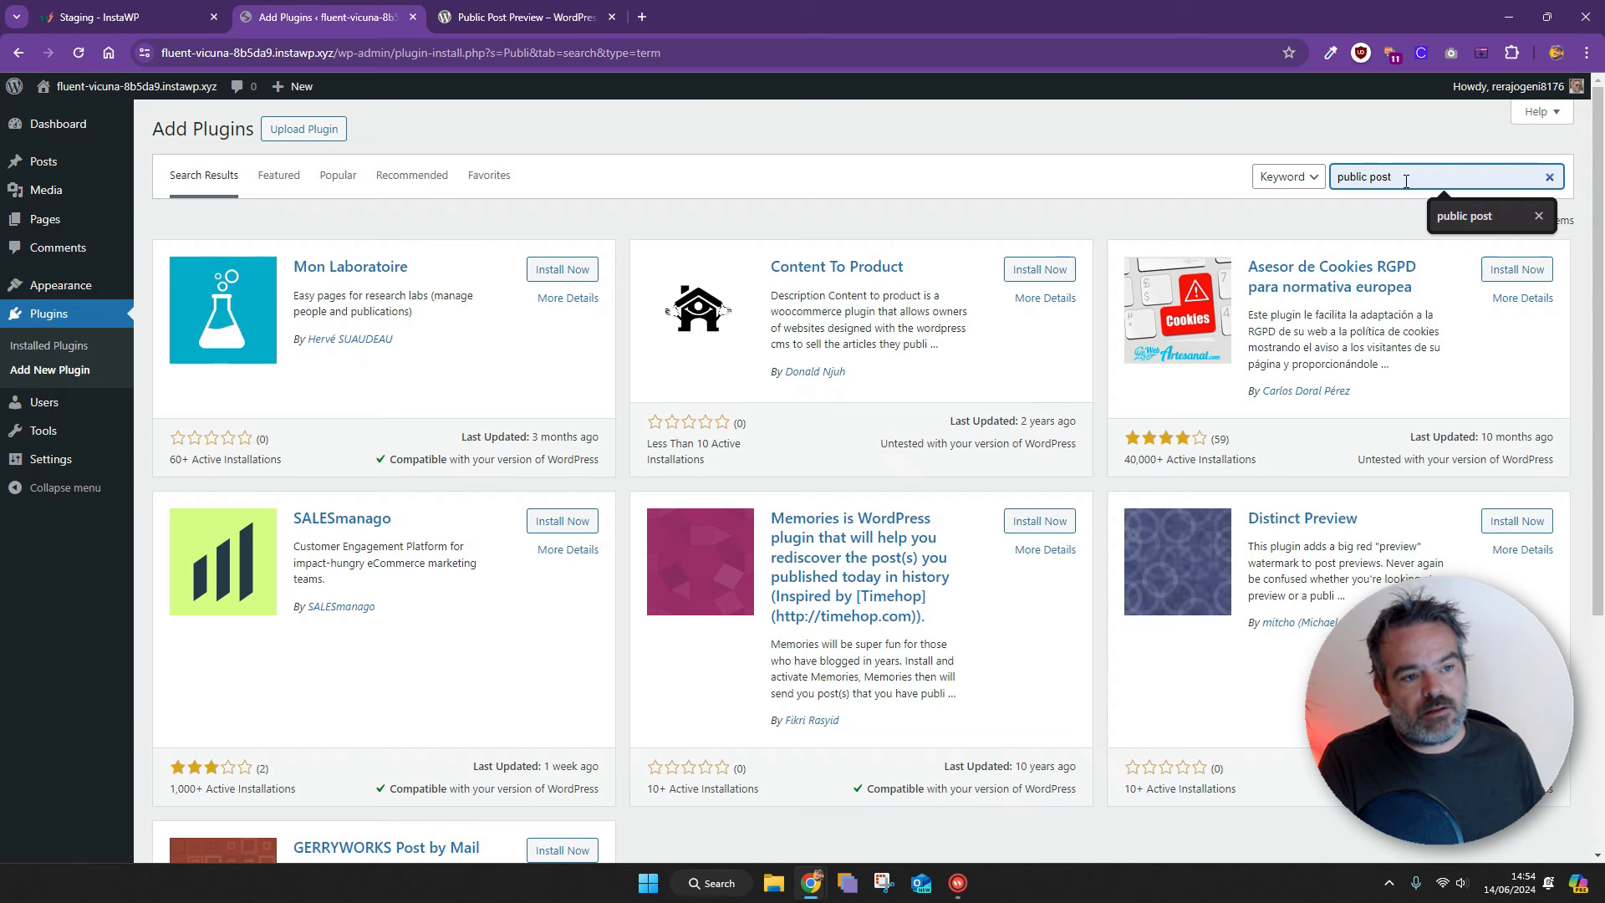
left_click(1404, 180)
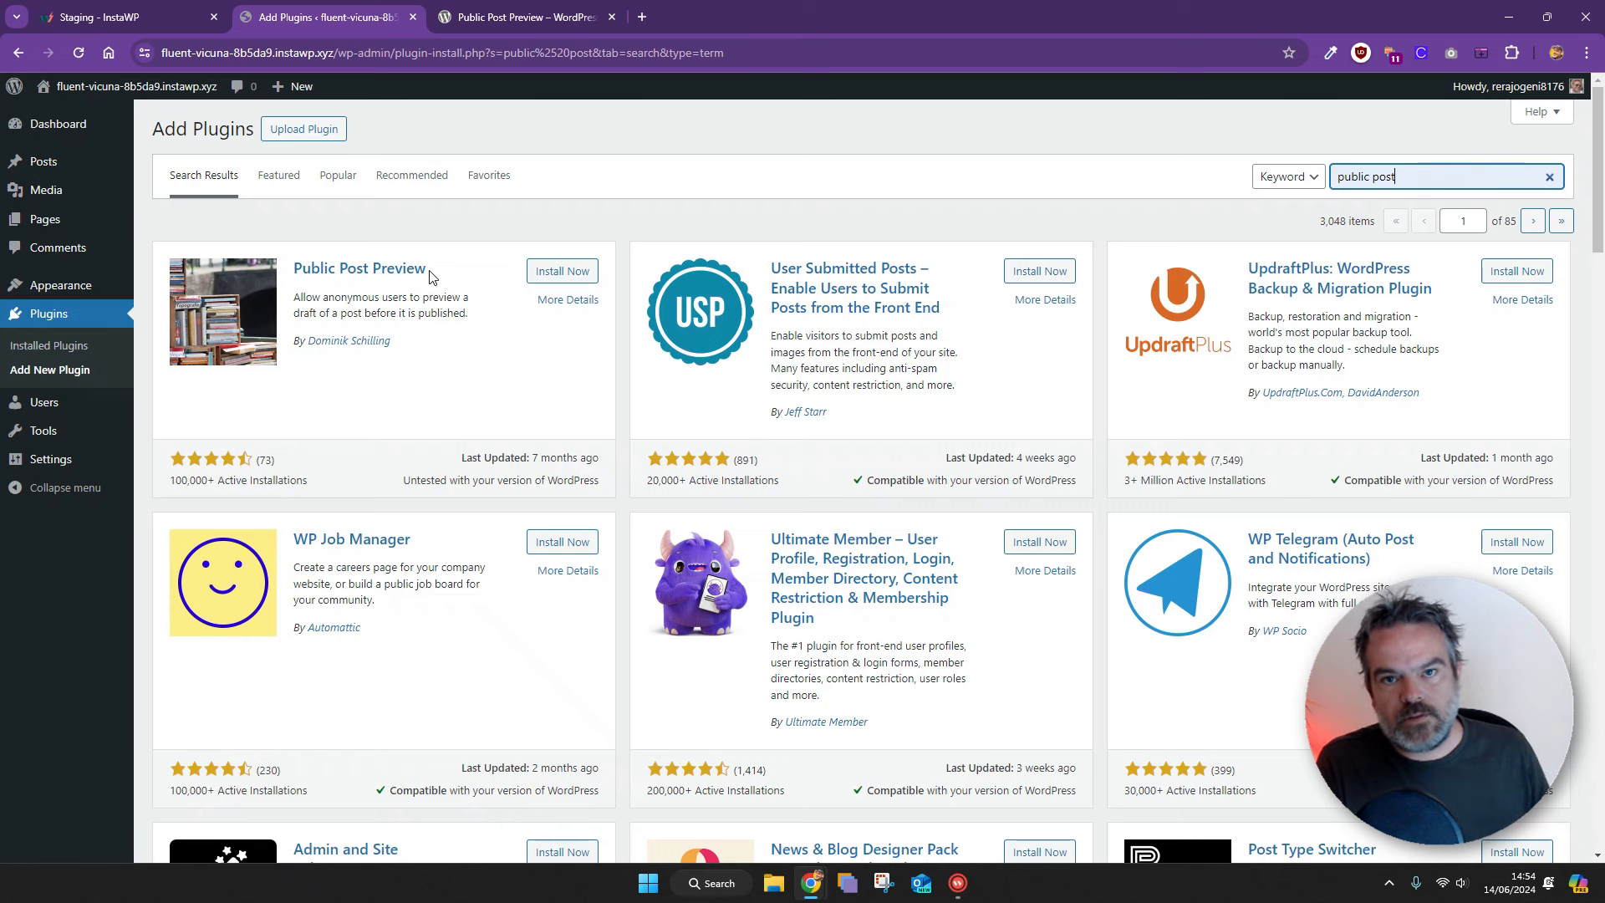
left_click(552, 280)
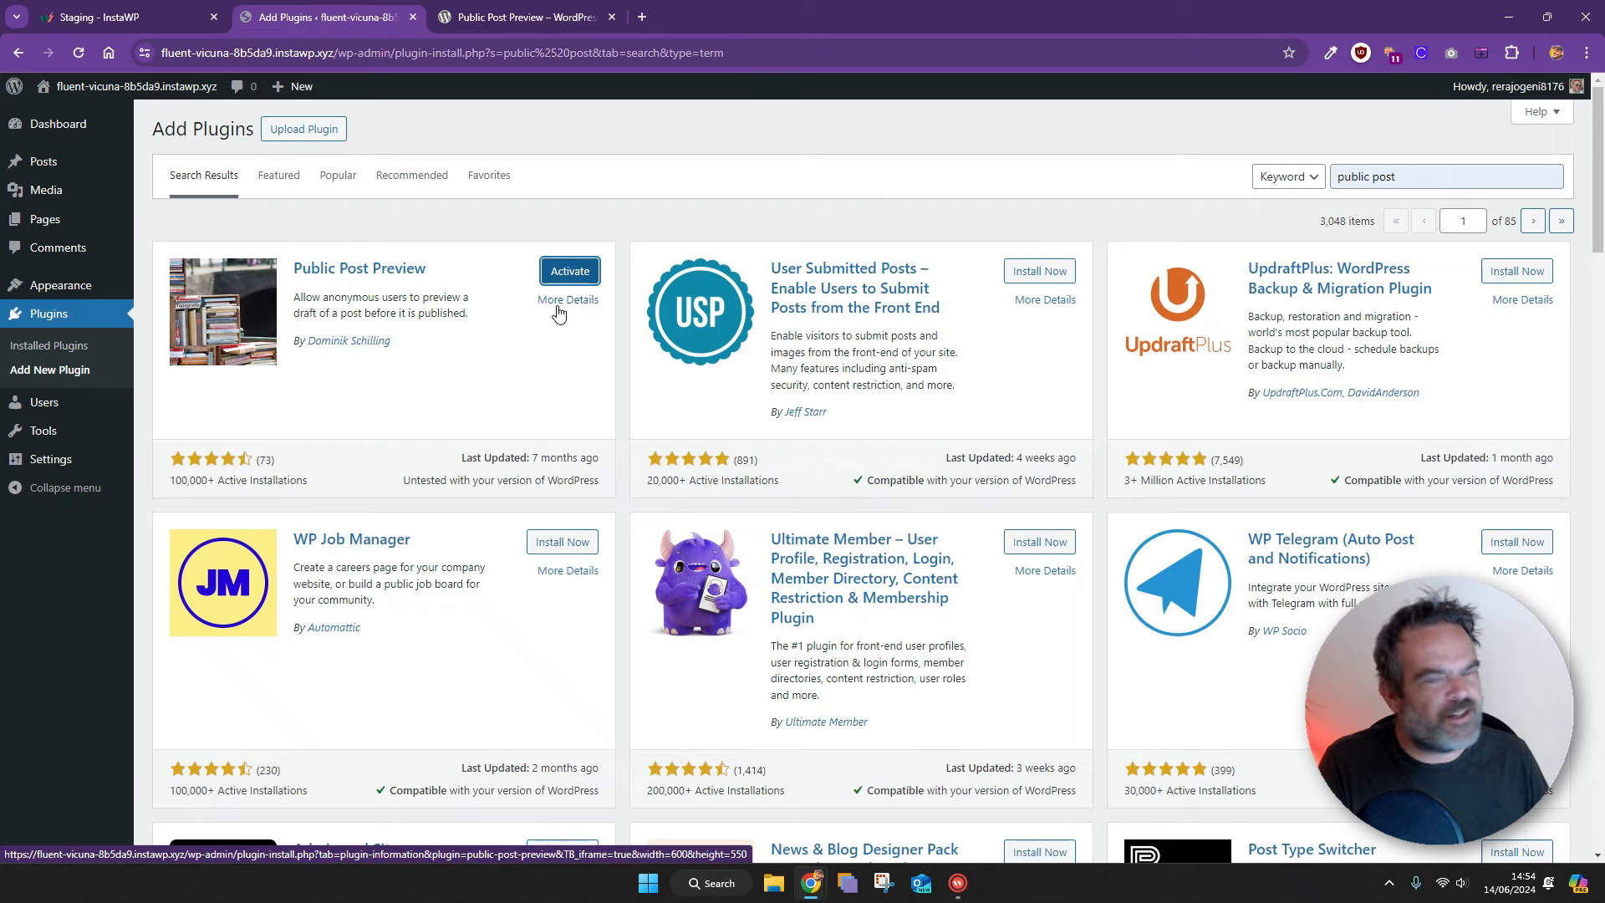
left_click(565, 272)
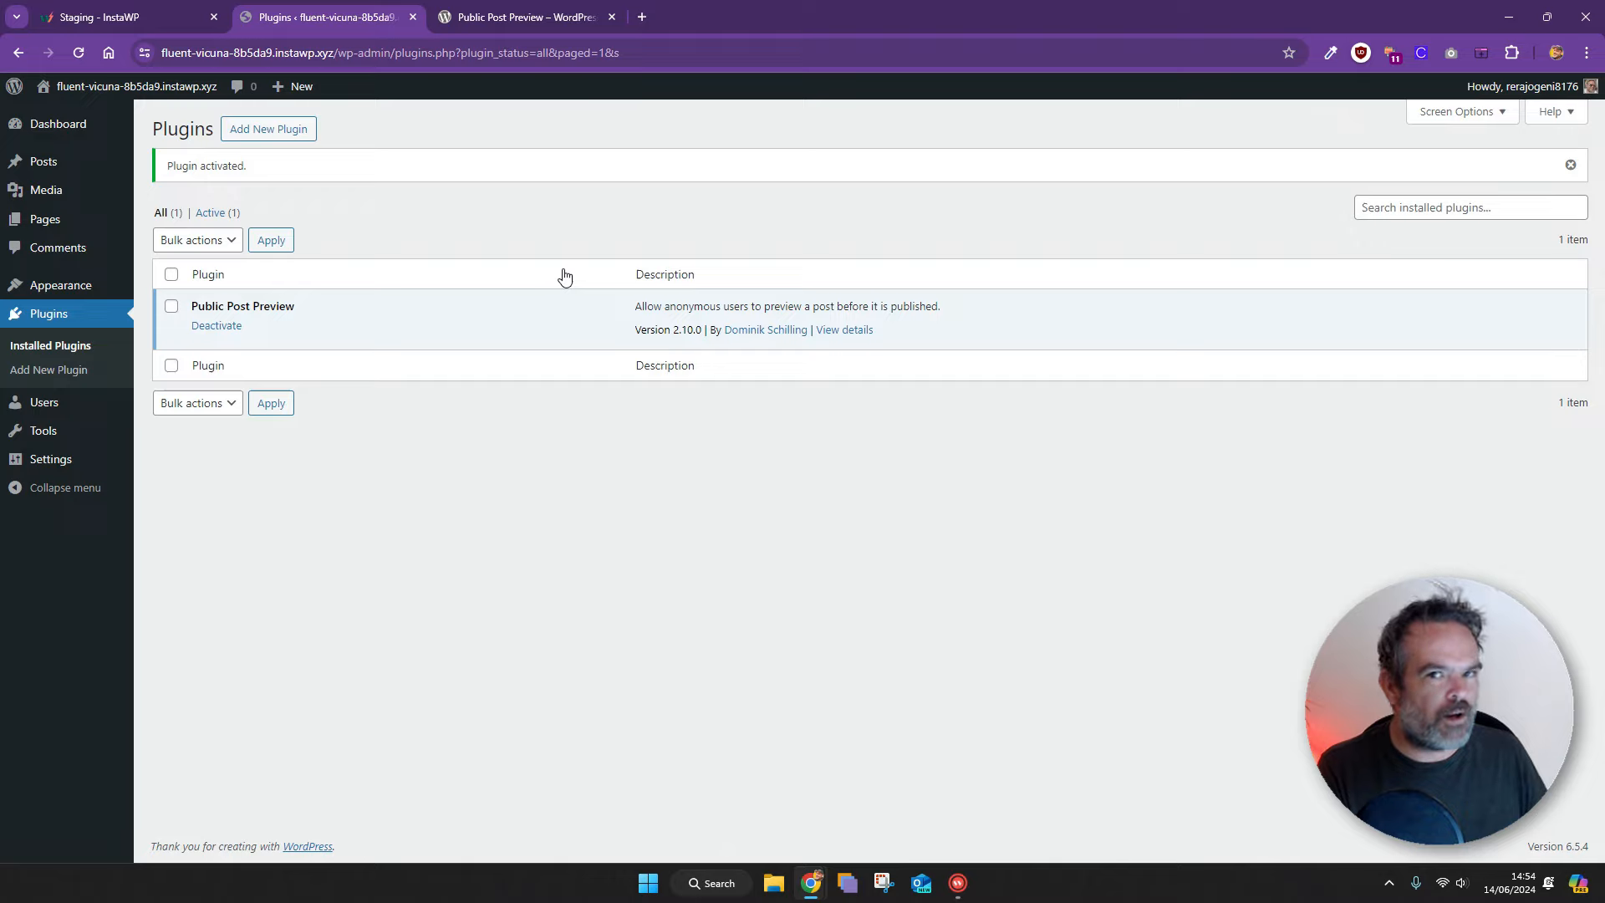
mouse_move(56, 464)
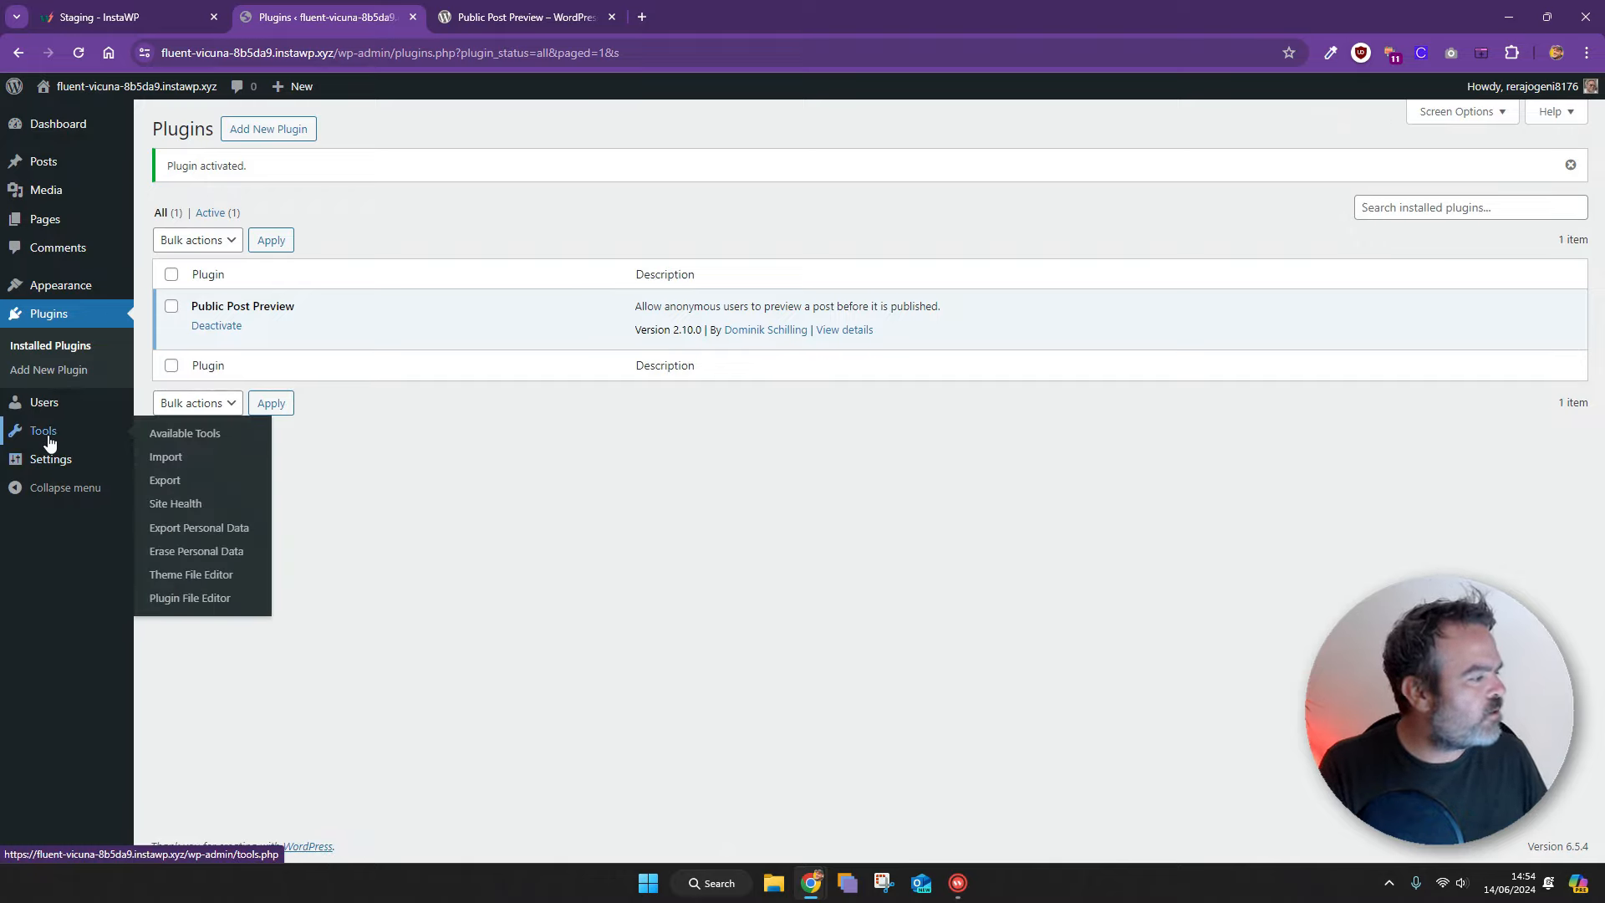
mouse_move(67, 417)
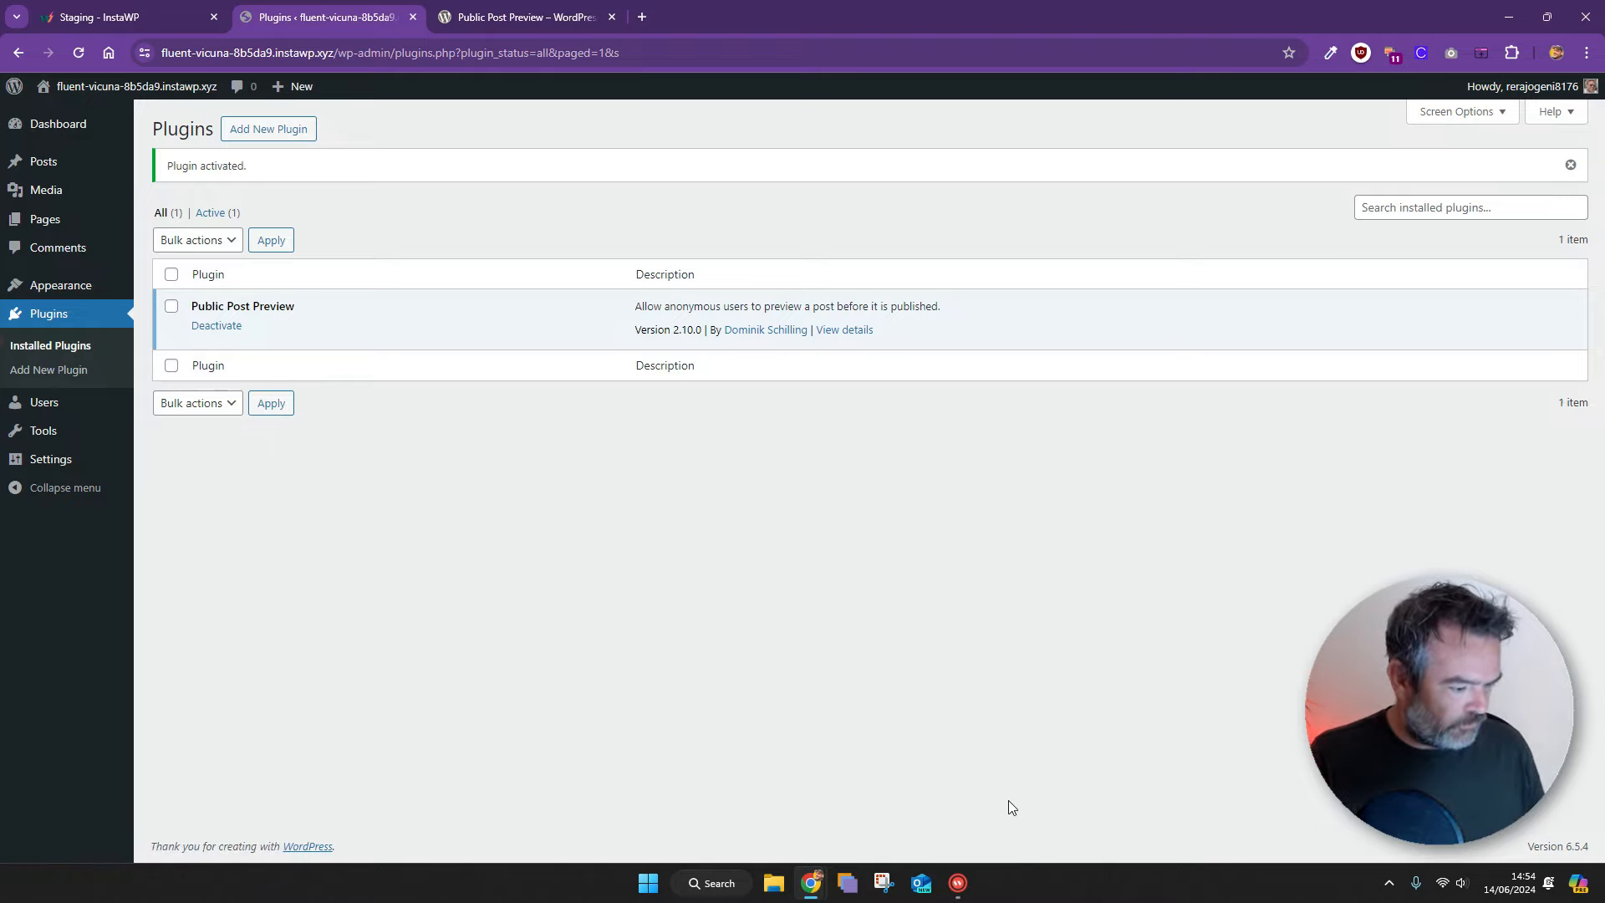
left_click(958, 882)
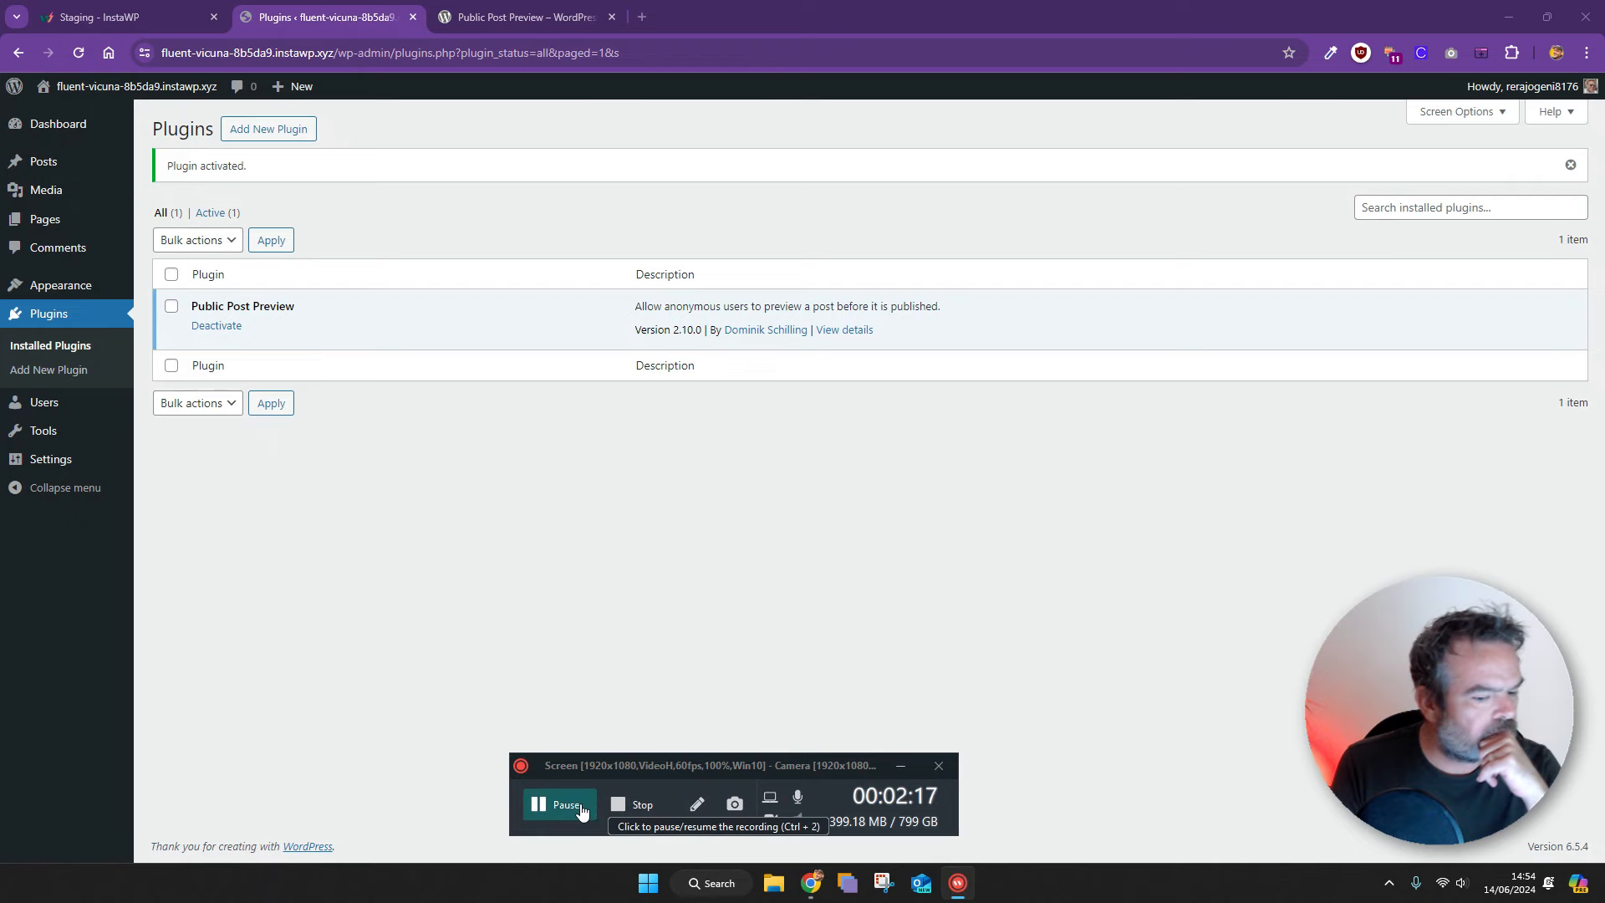
left_click(538, 804)
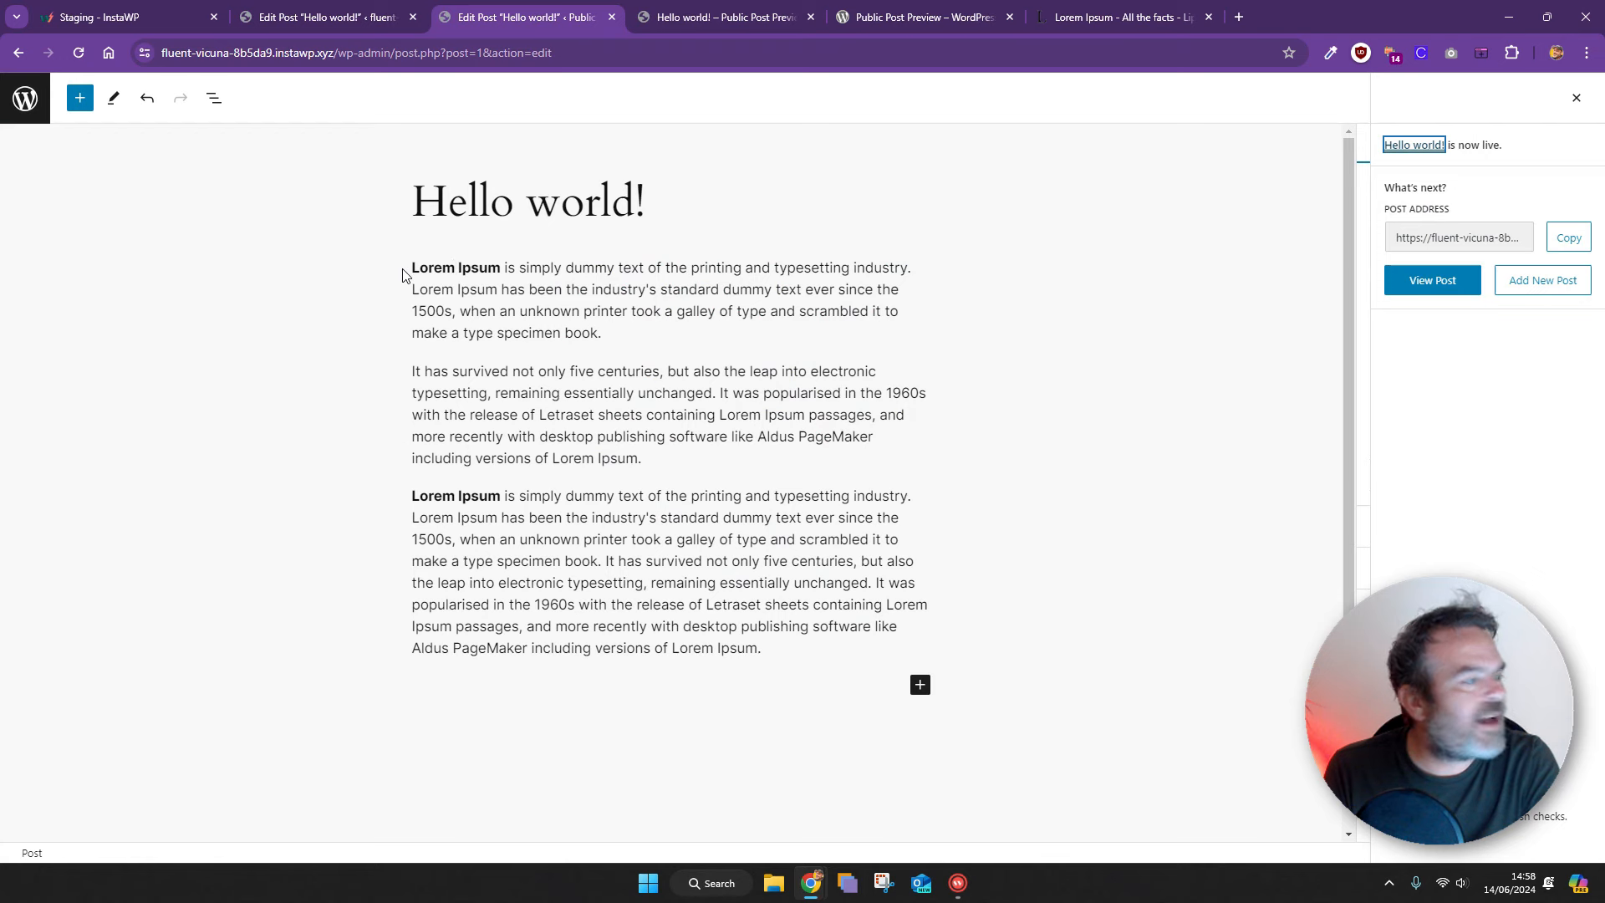
Review the text and post settings of the published "Hello world!" post and view its live page
left_click_drag(412, 269, 916, 698)
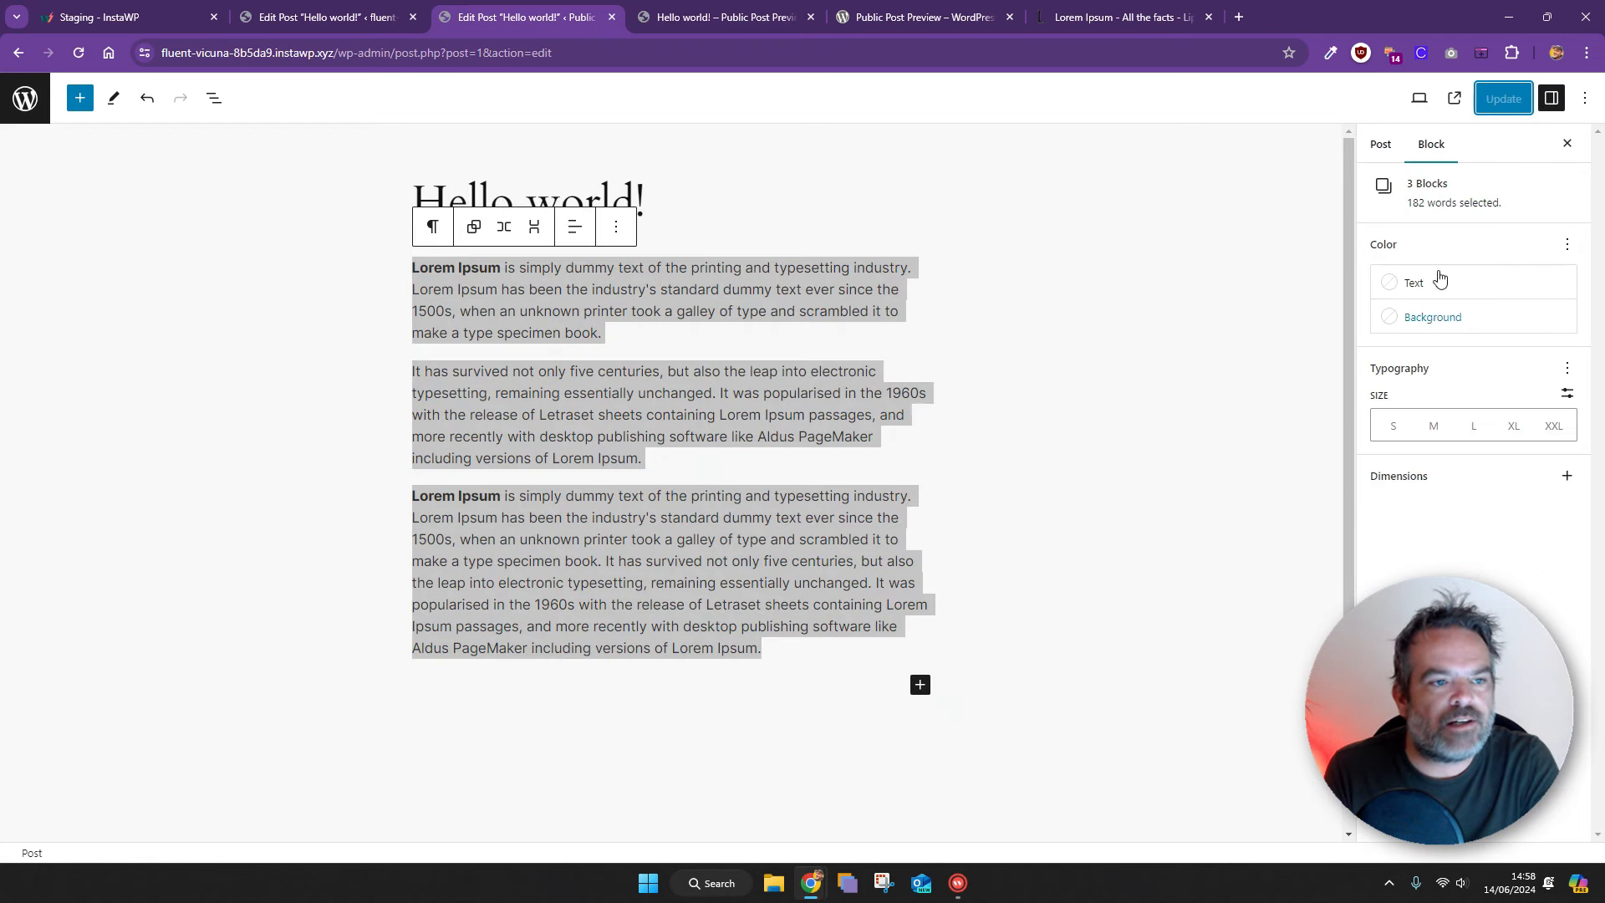
left_click(1379, 143)
left_click(1241, 274)
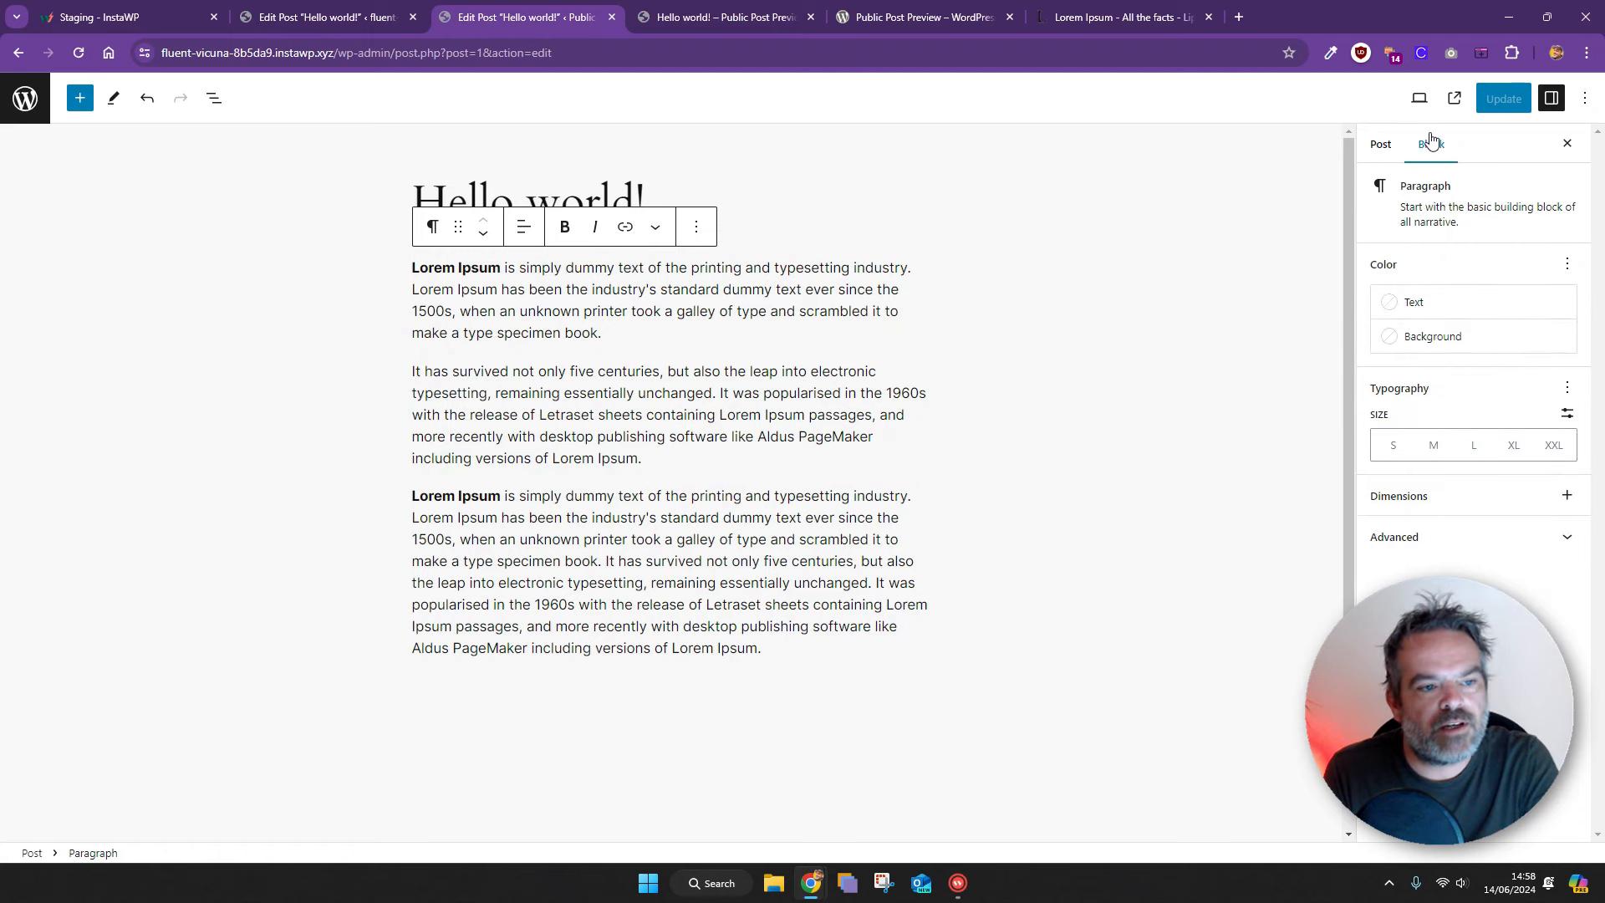
left_click(1381, 143)
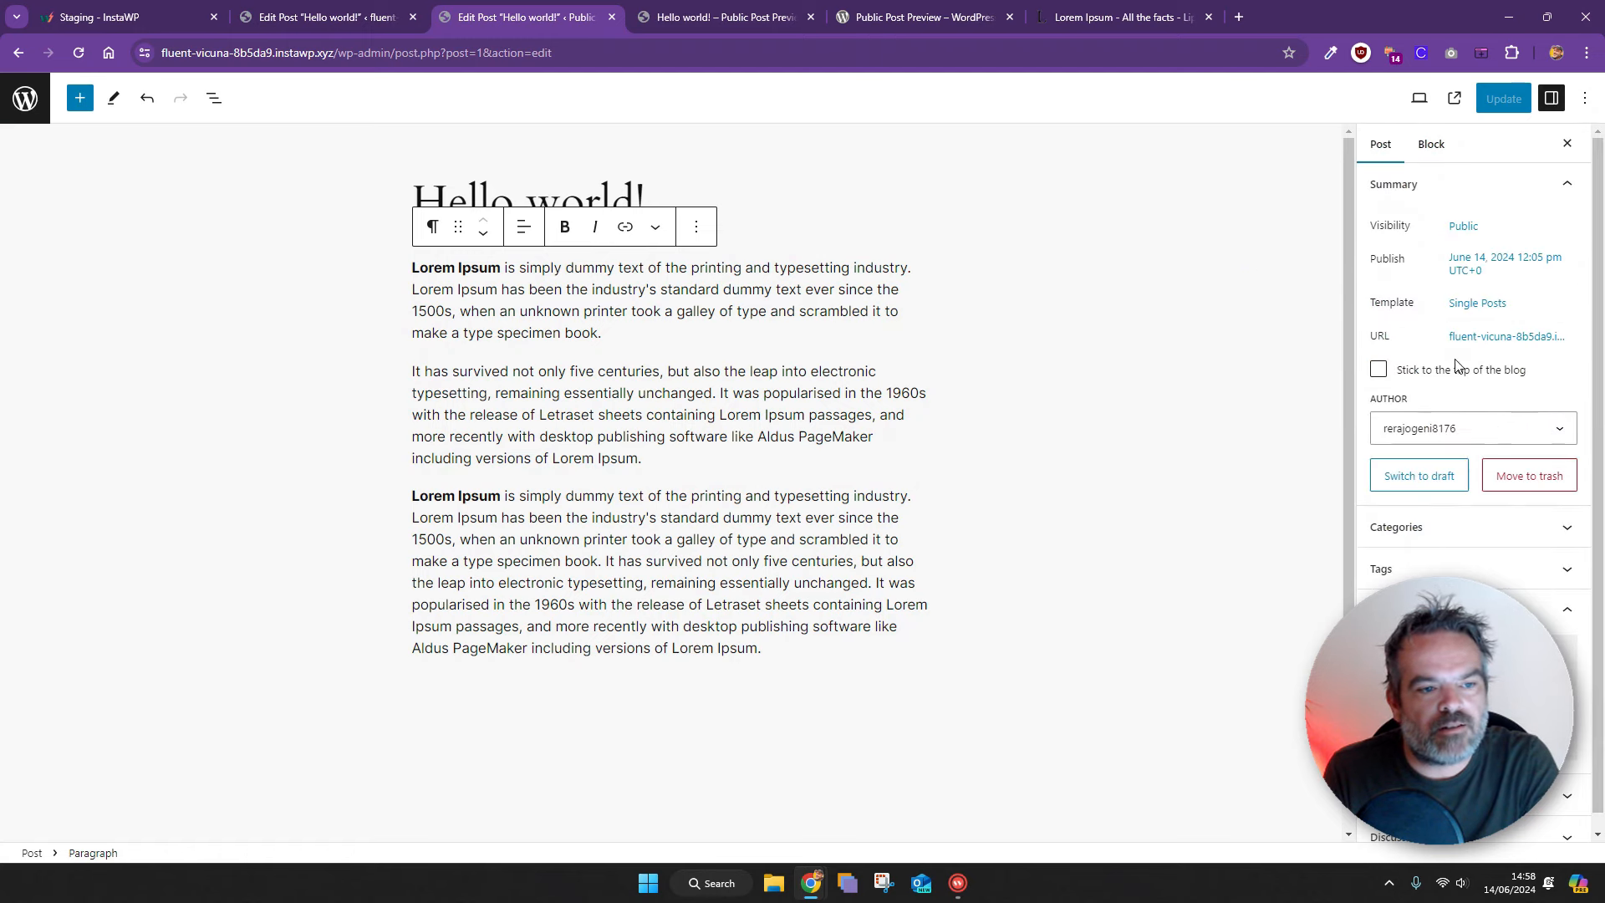
left_click(727, 16)
scroll(917, 562, "up", 10)
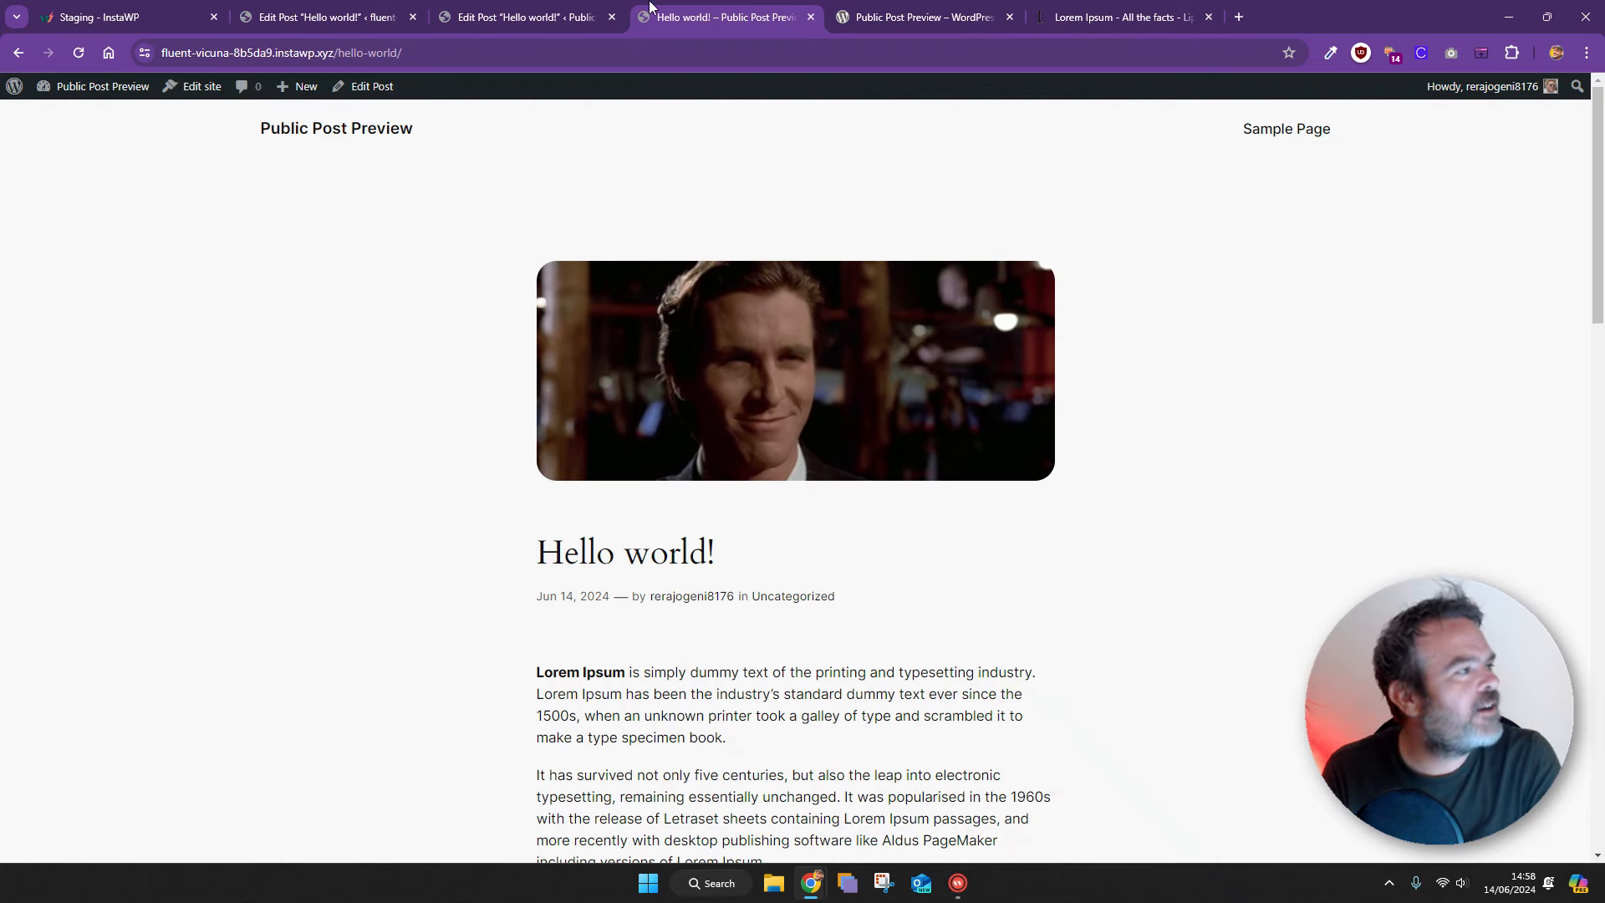
Return to editing the "Hello world!" post and unpublish it by reverting it to a draft
left_click(475, 10)
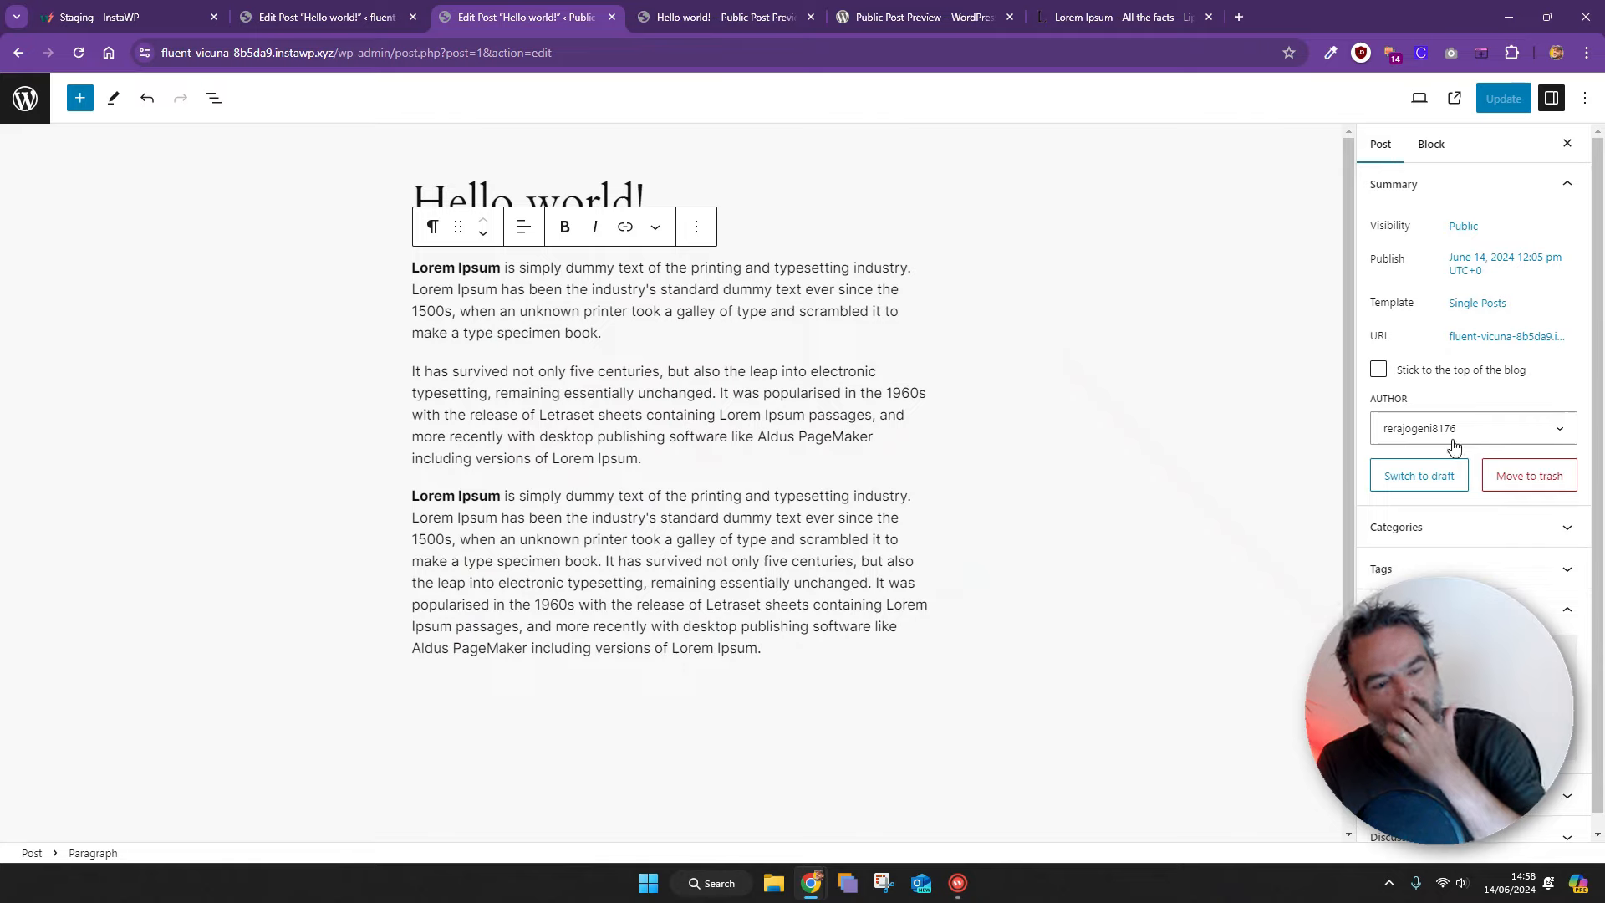
scroll(1442, 452, "down", 1)
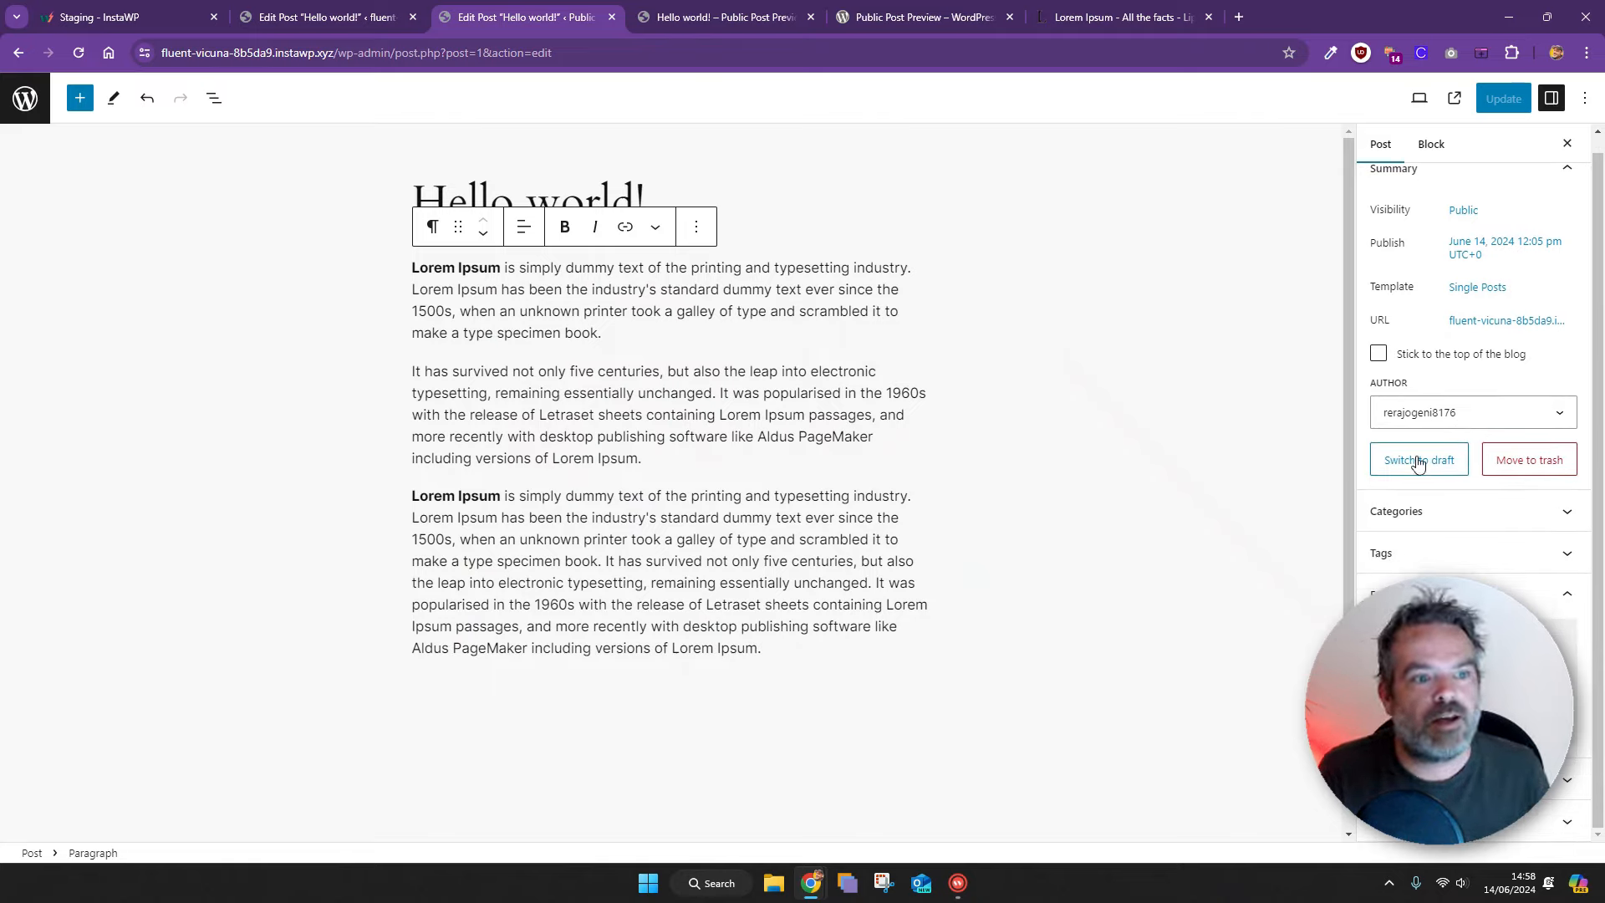
scroll(1507, 487, "up", 1)
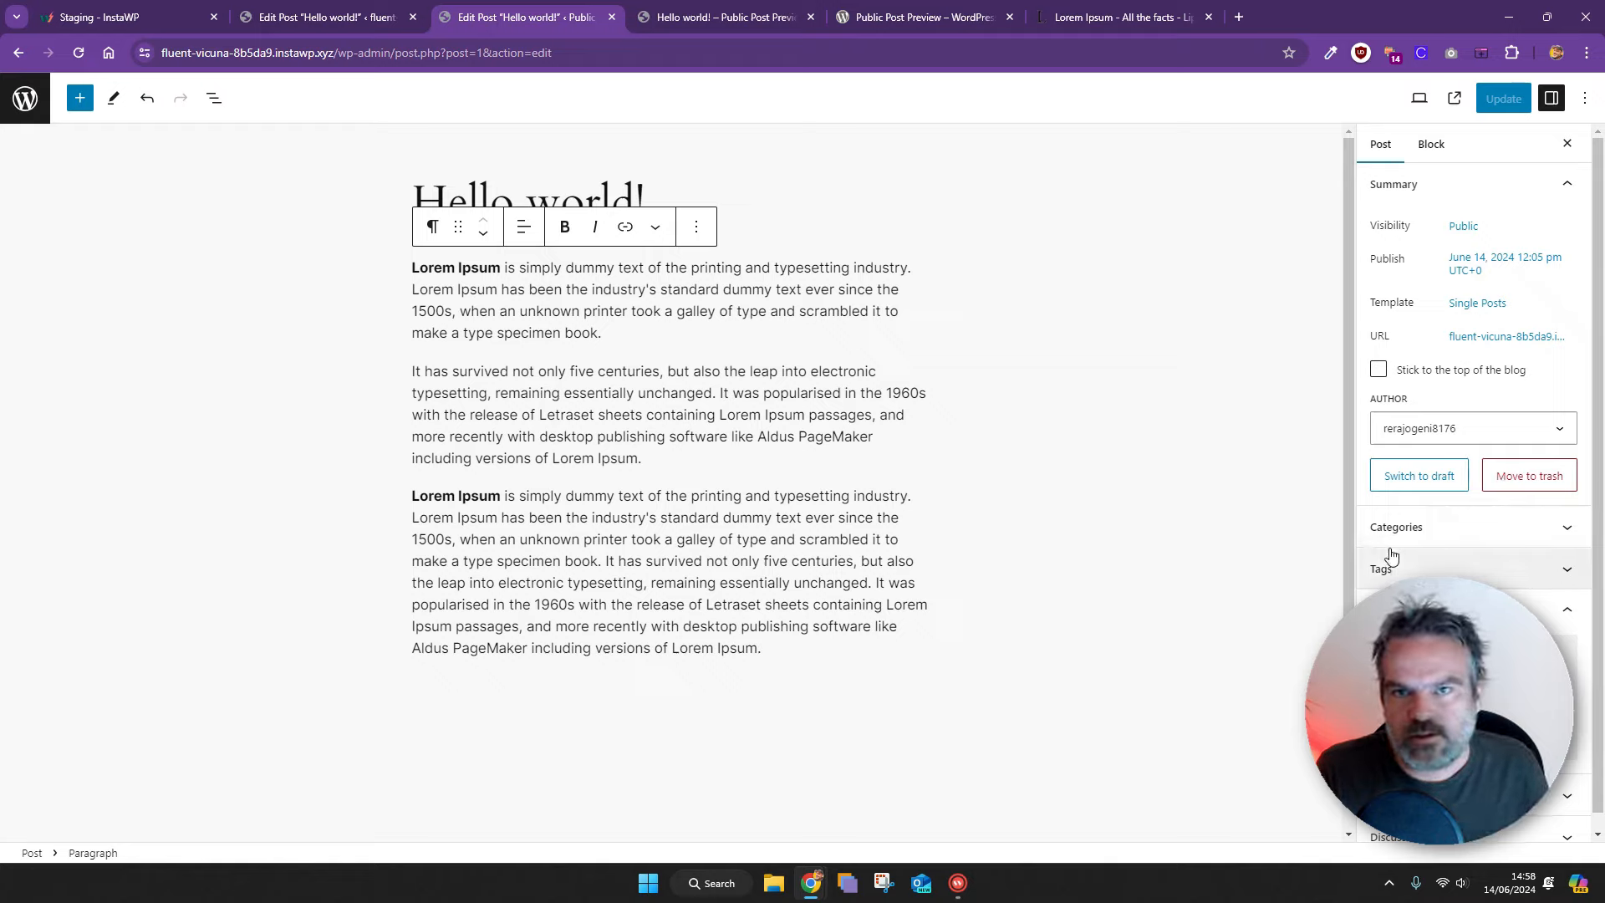
left_click(1450, 480)
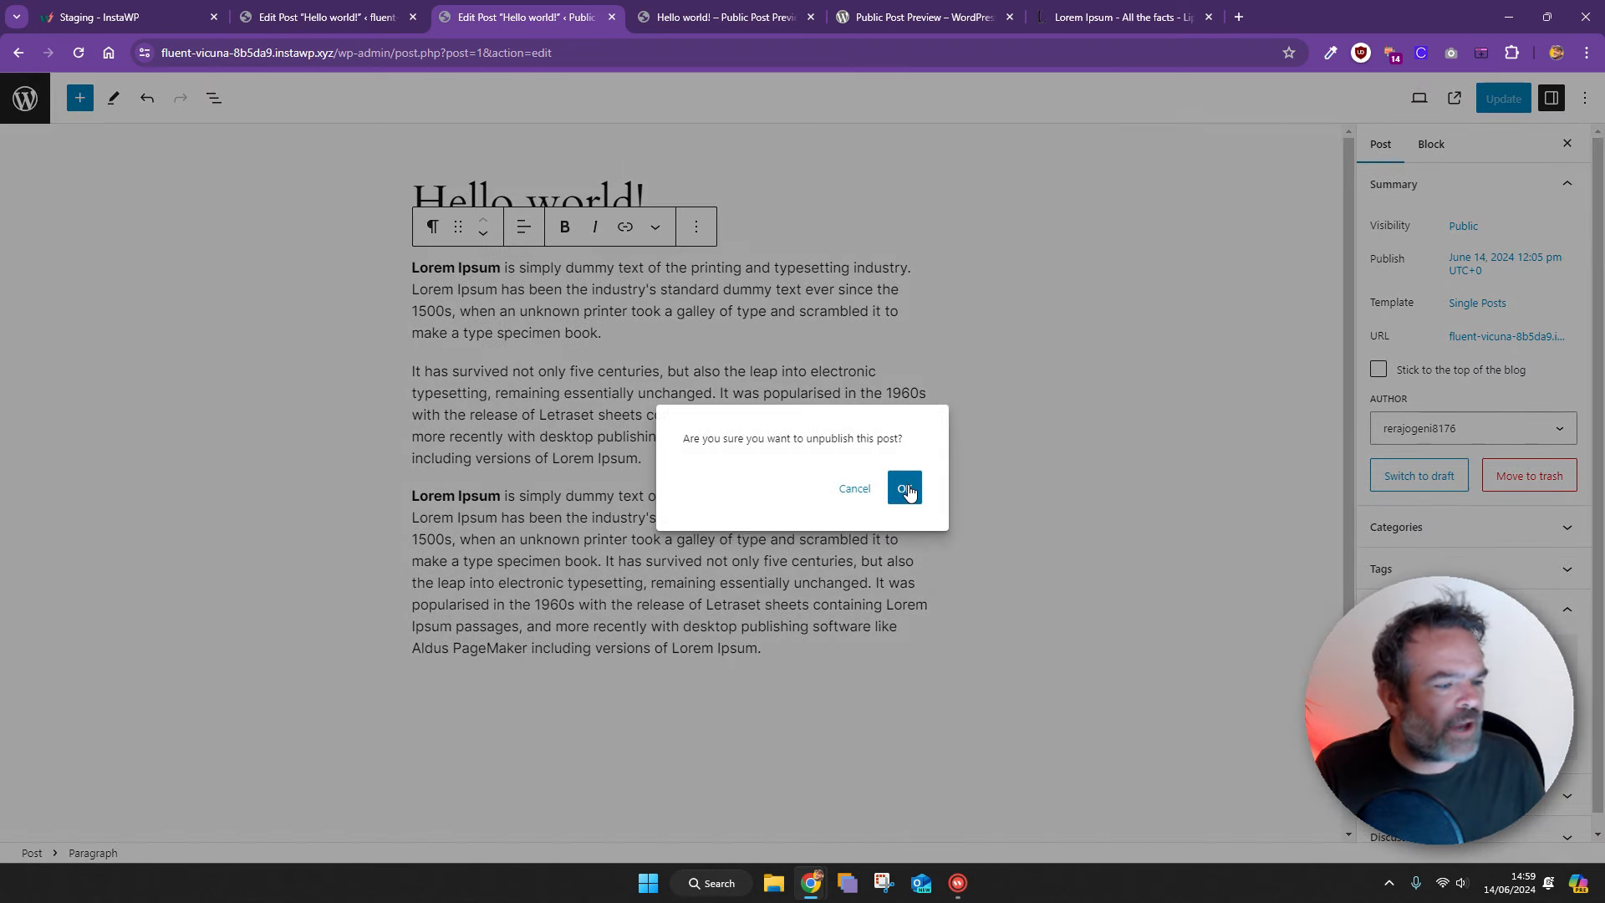
left_click(906, 490)
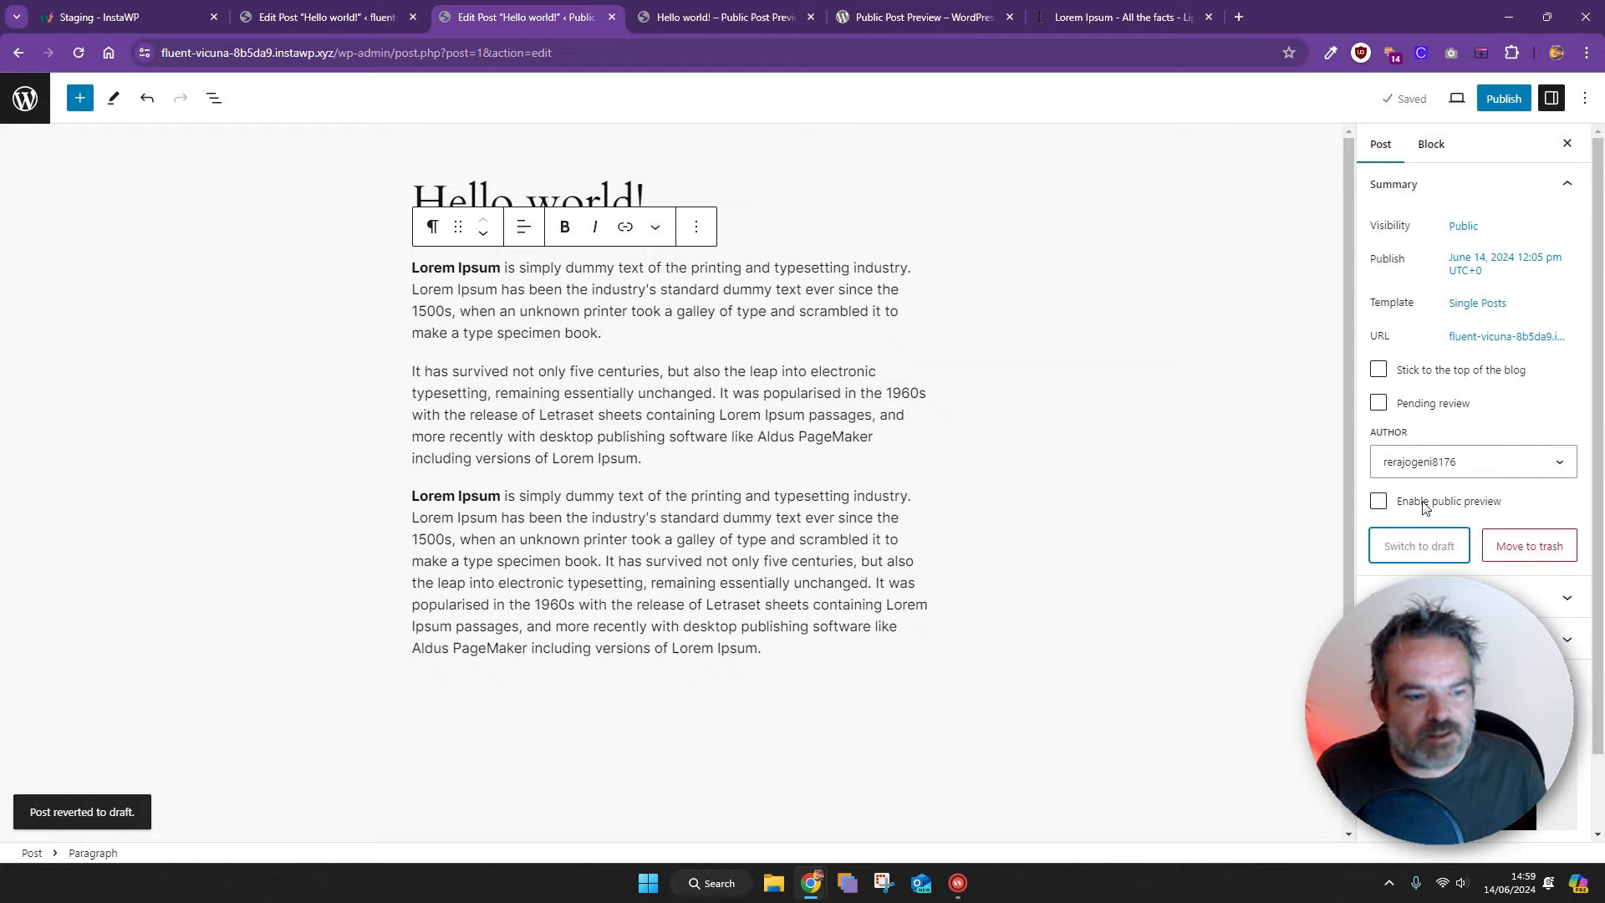
Enable the public preview for the "Hello world!" draft and copy its preview URL
left_click(1379, 502)
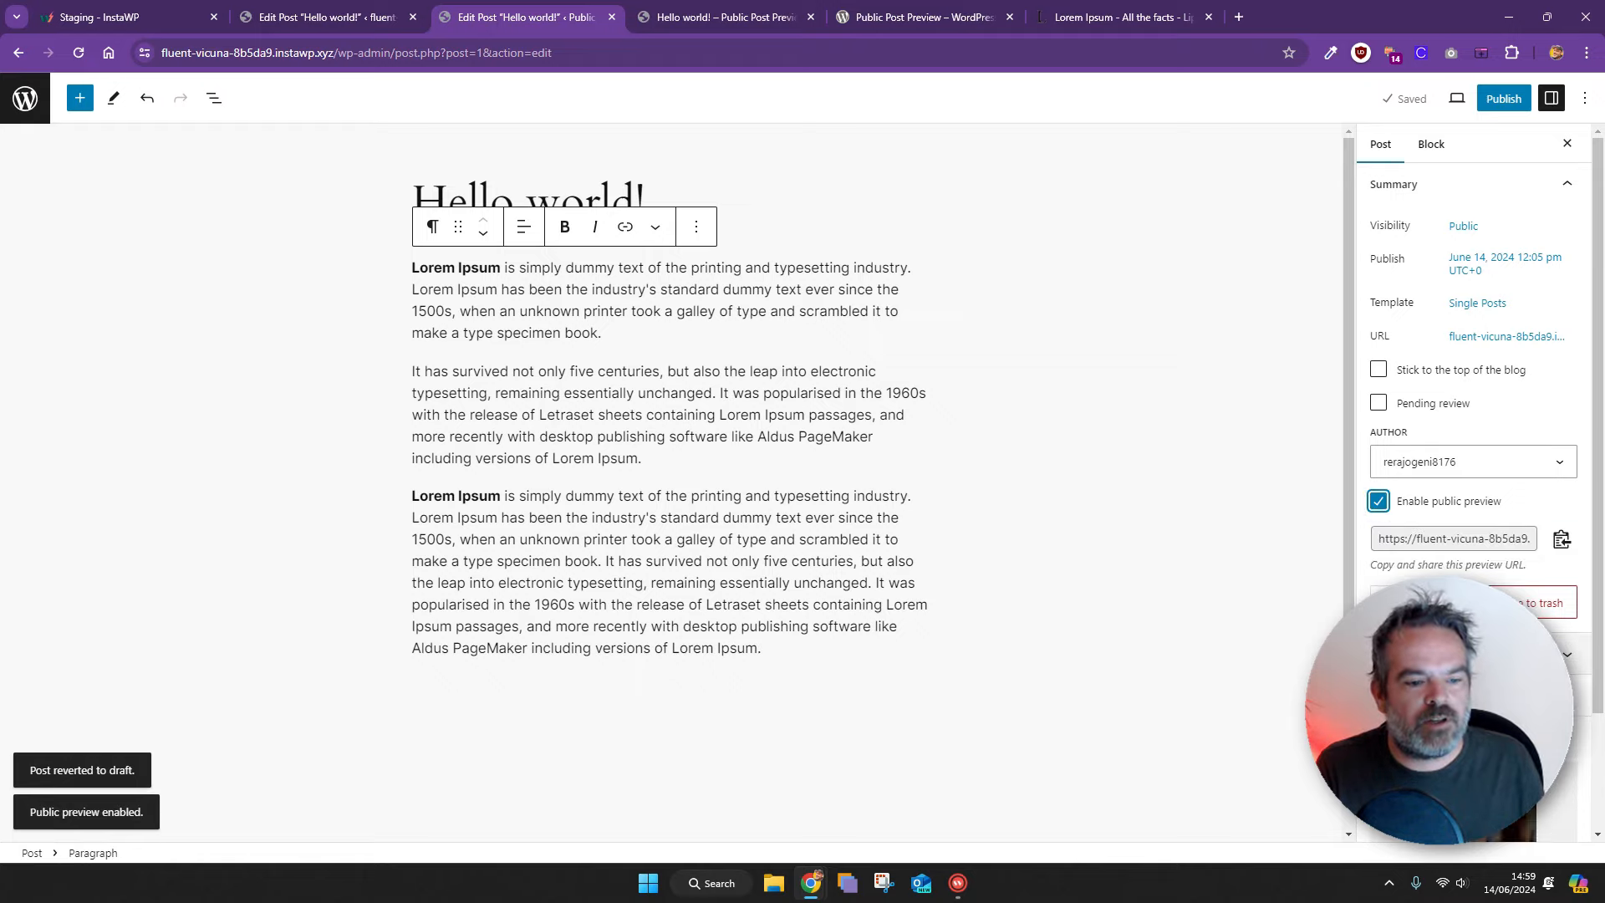
left_click(1562, 542)
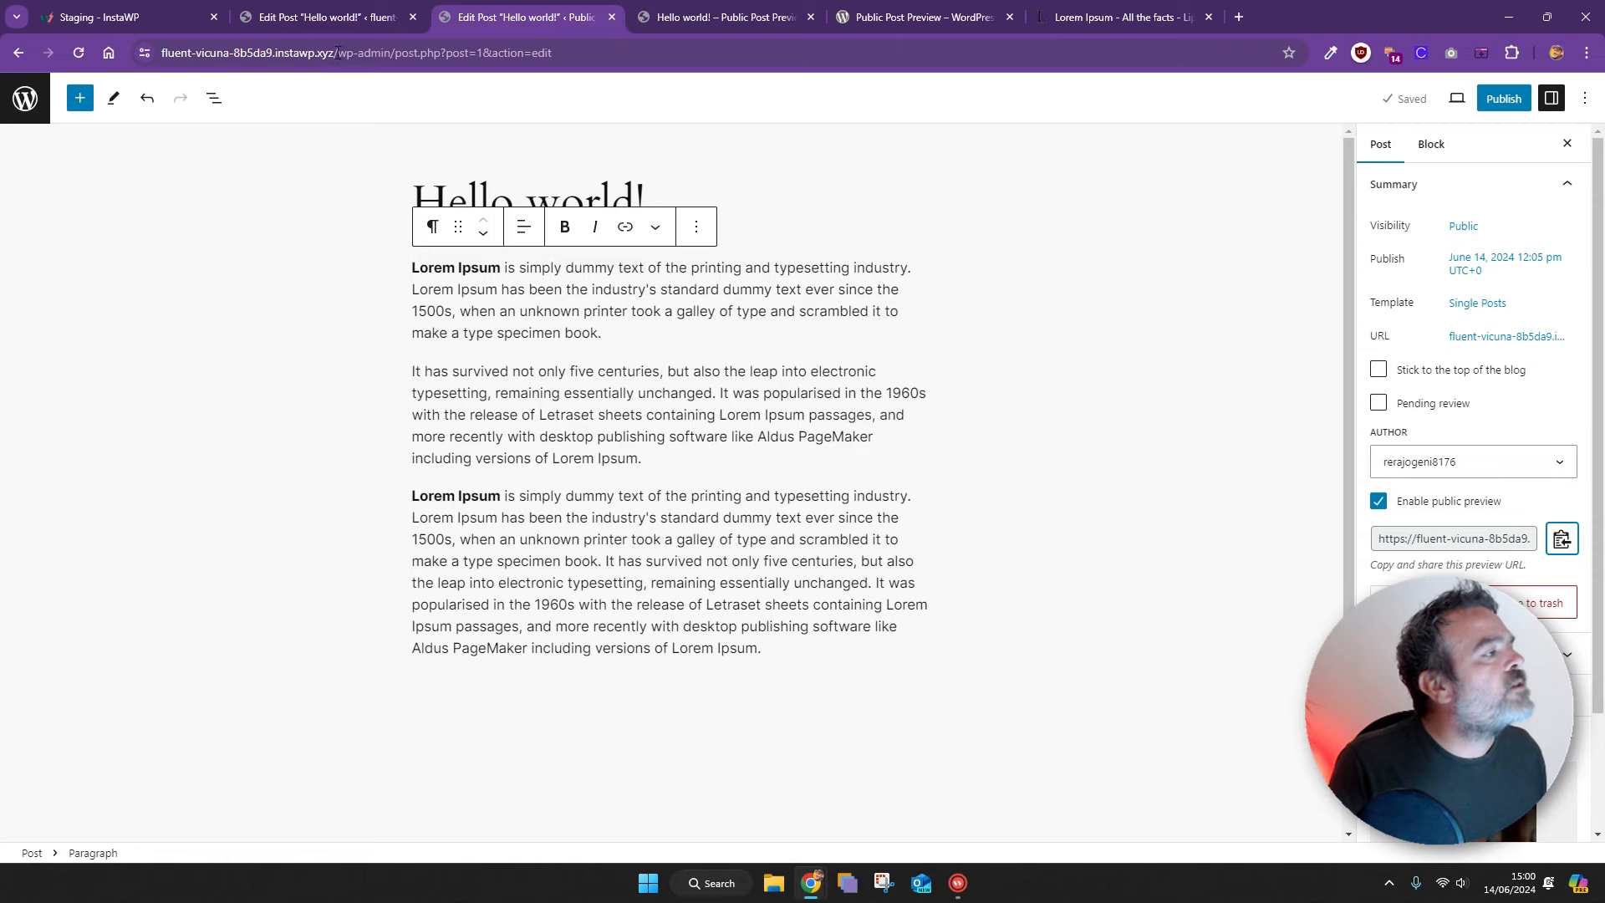
left_click_drag(337, 53, 142, 52)
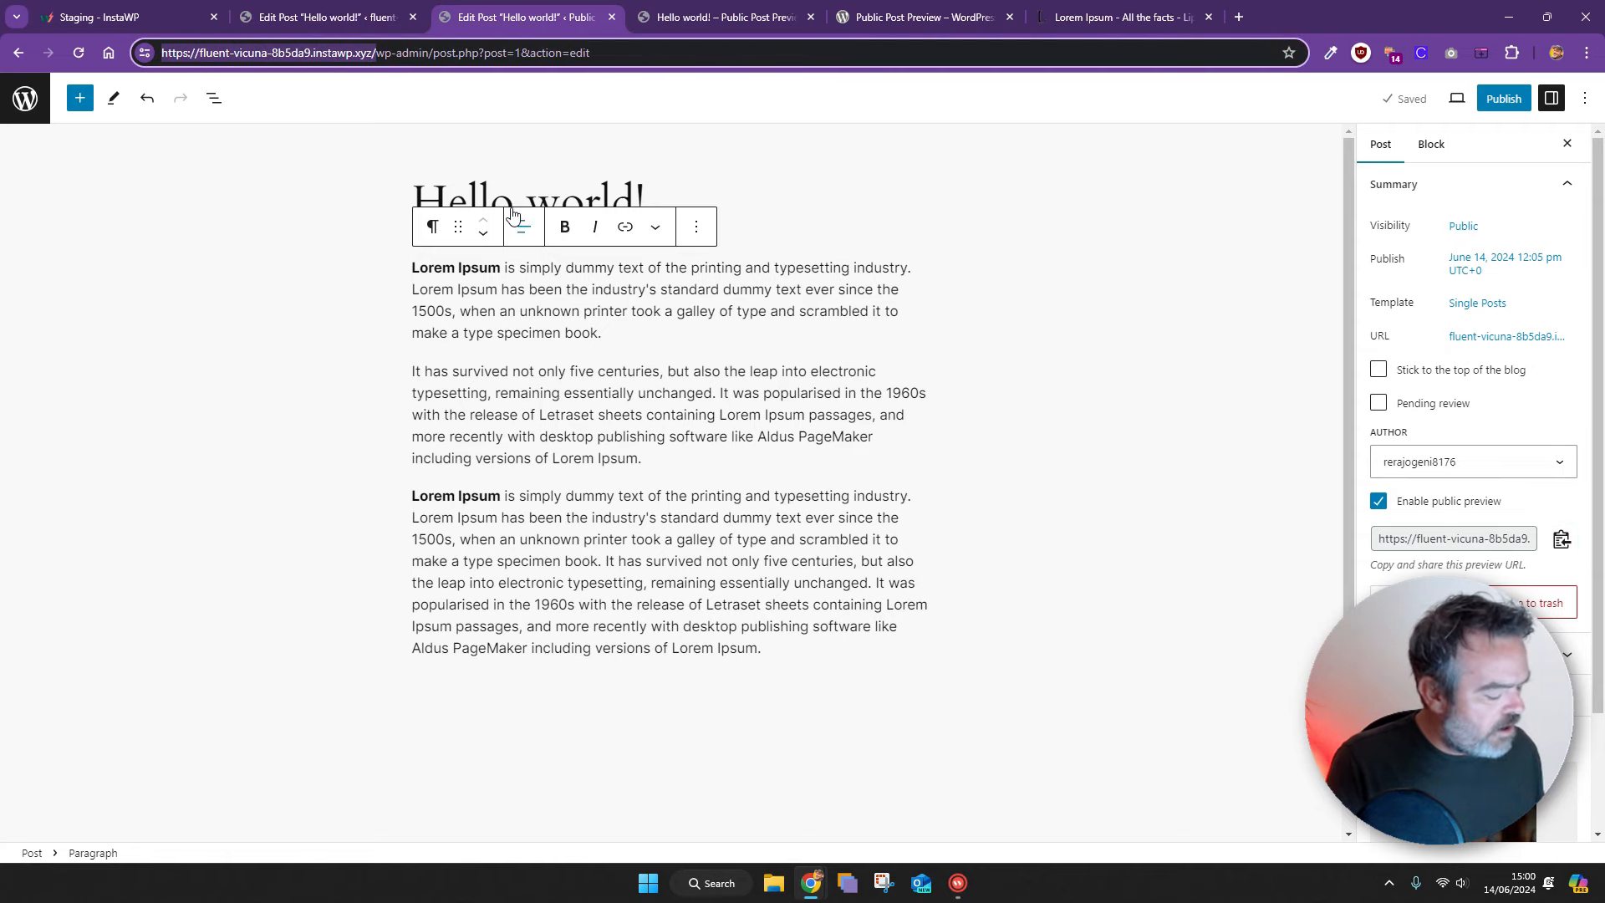
key("ctrl+shift+n")
key("ctrl+v")
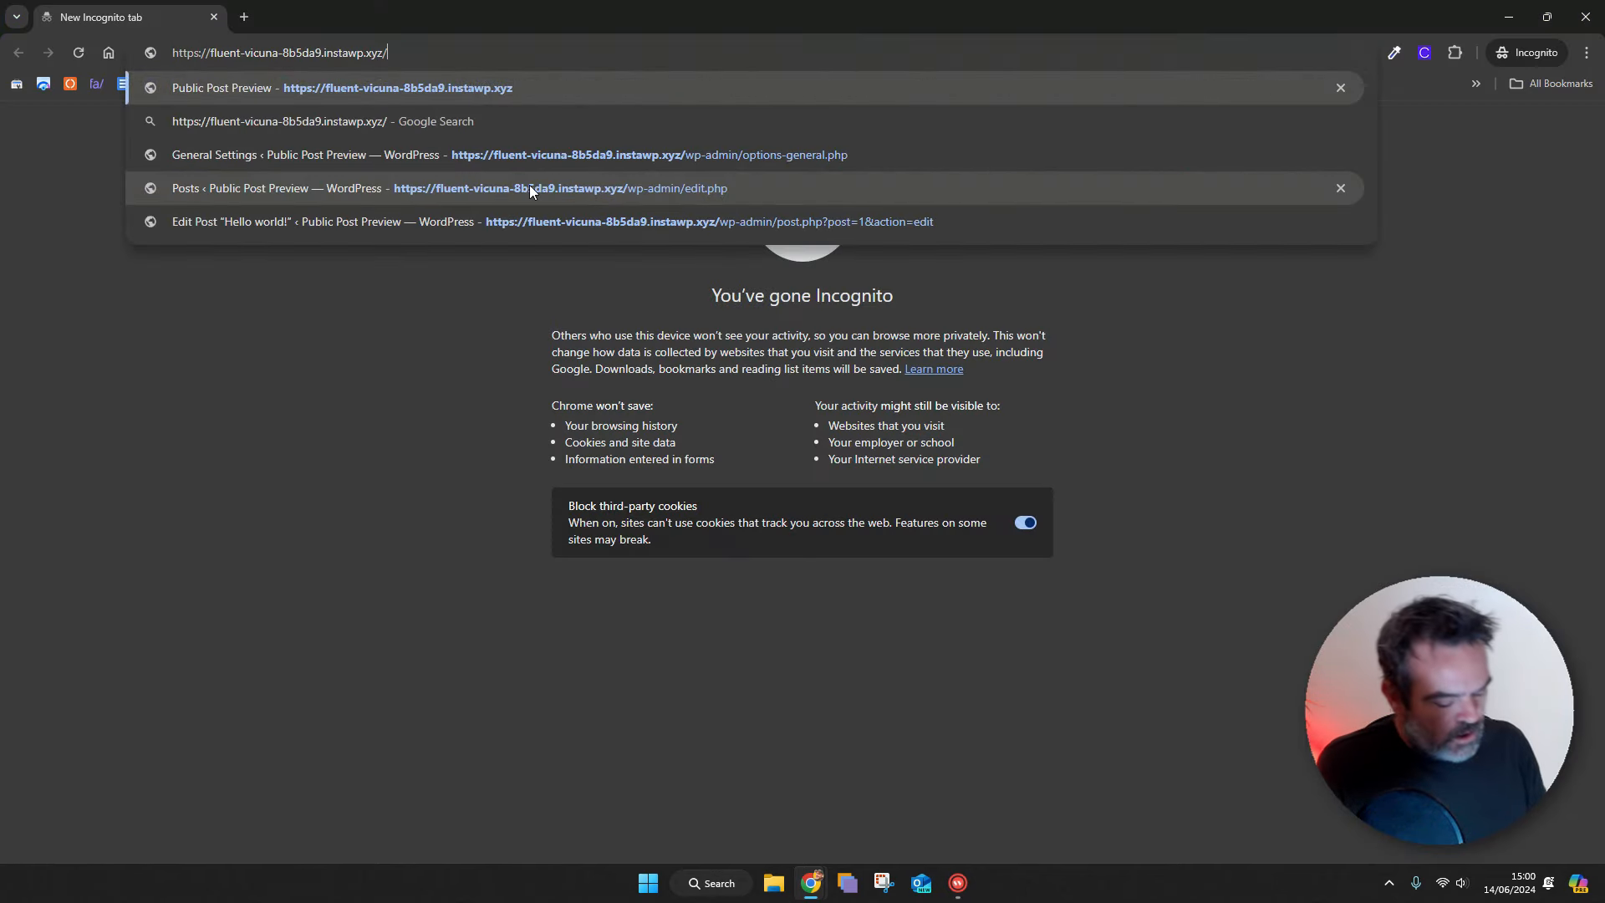
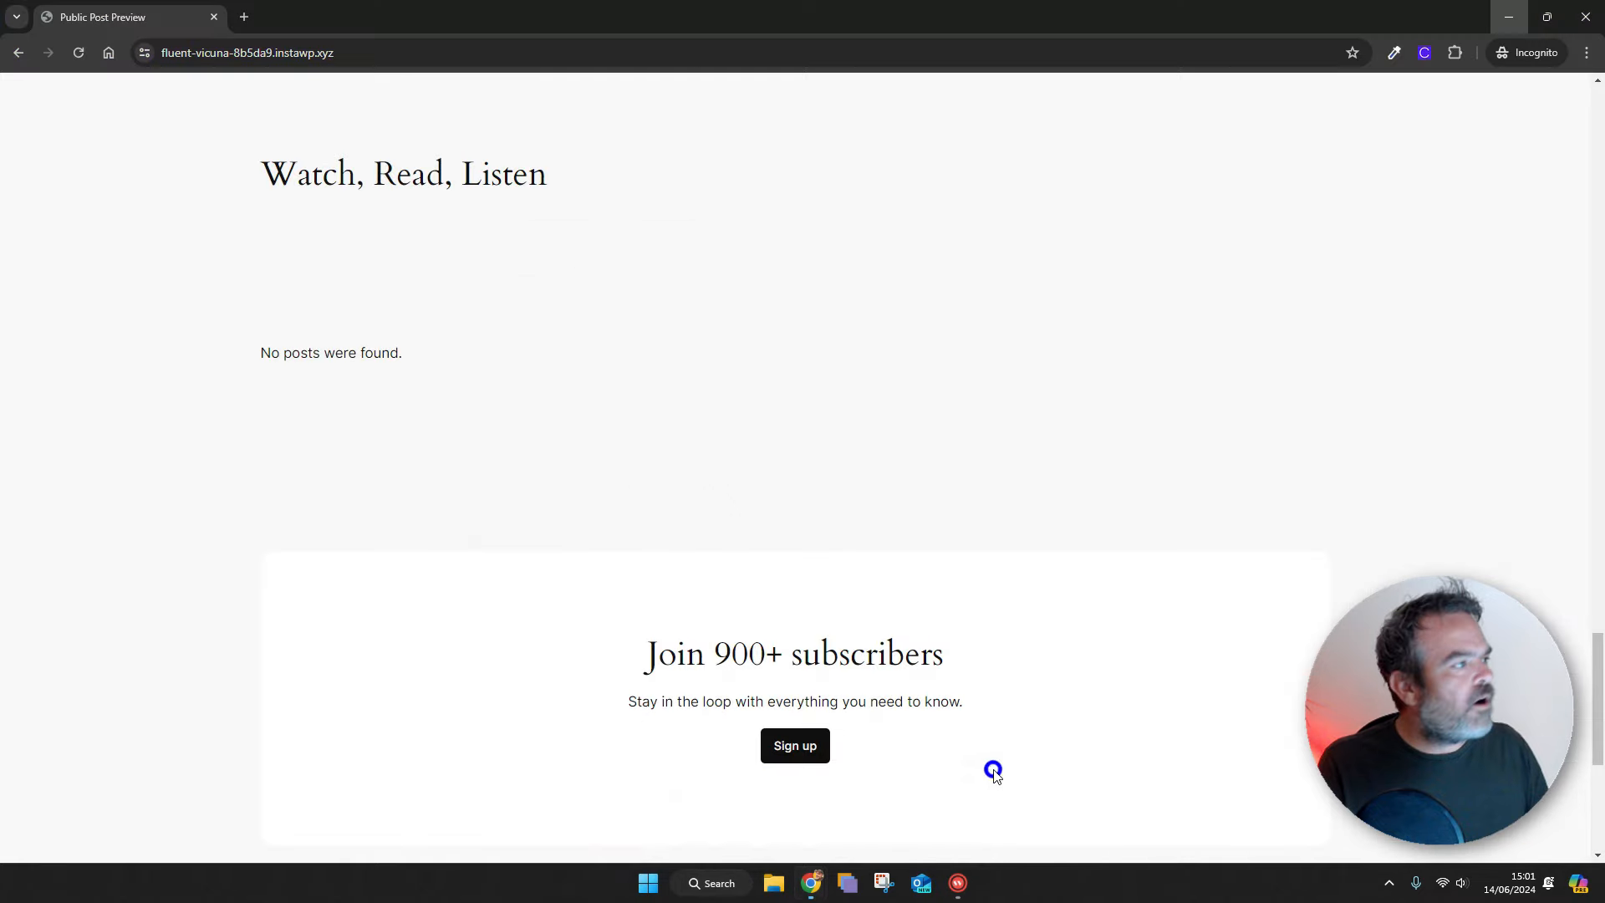
Open the copied public preview URL in the incognito window and look through the "Hello world!" draft down to its comments
triple_click(812, 72)
left_click(814, 56)
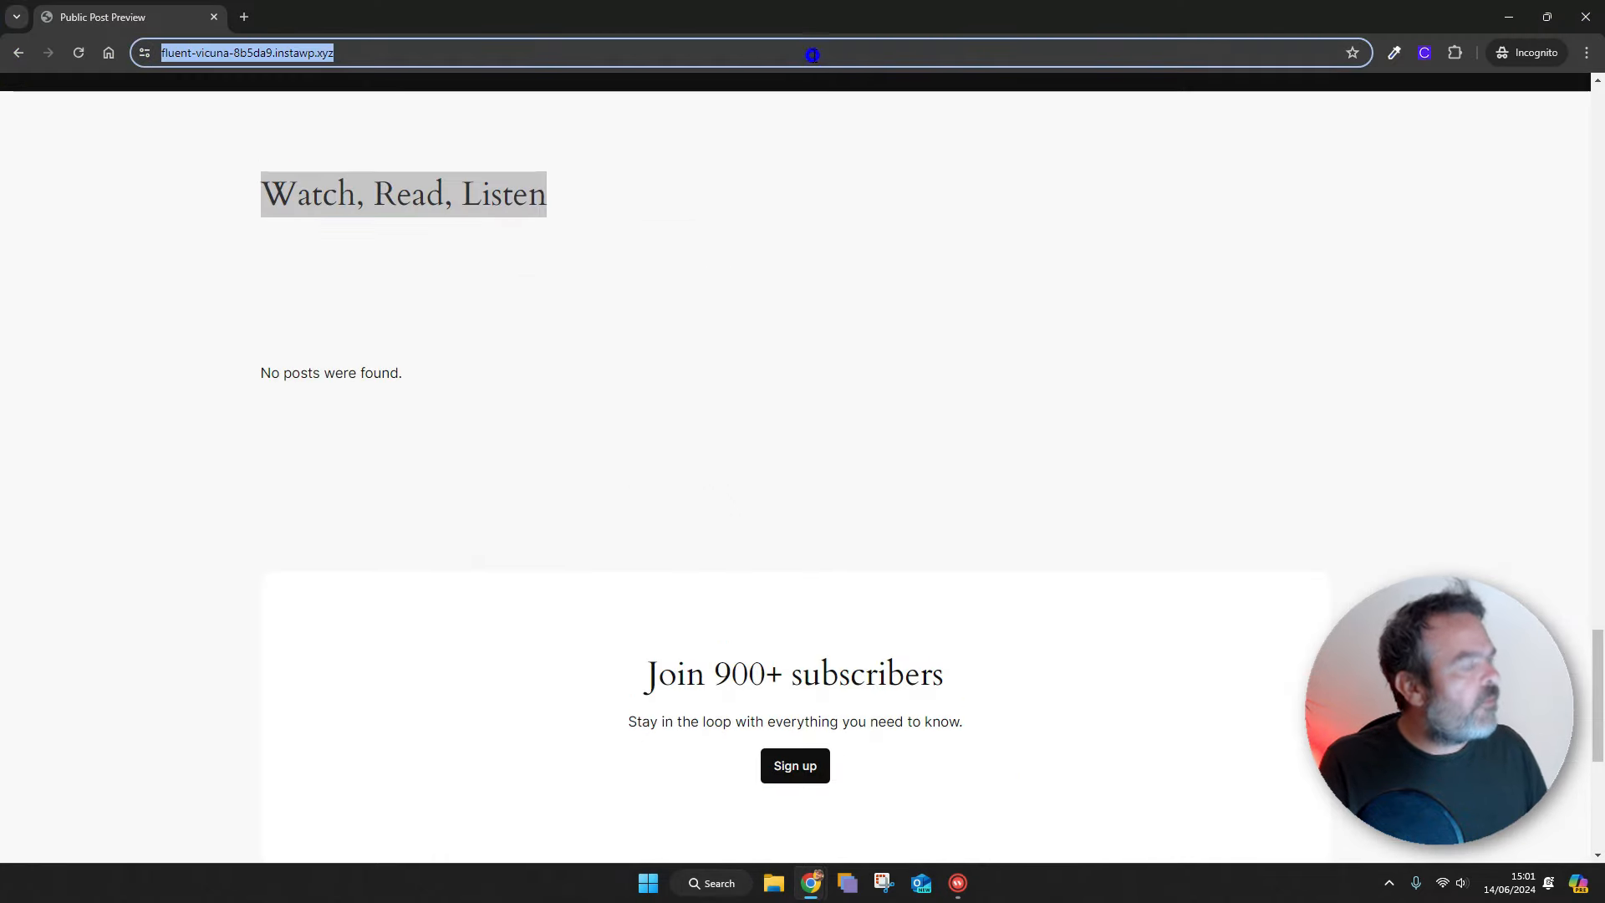
type("https://fluent-vicuna-8b5da9.instawp.xyz/?p=1&preview=1&_ppp=5e04f1e1fb")
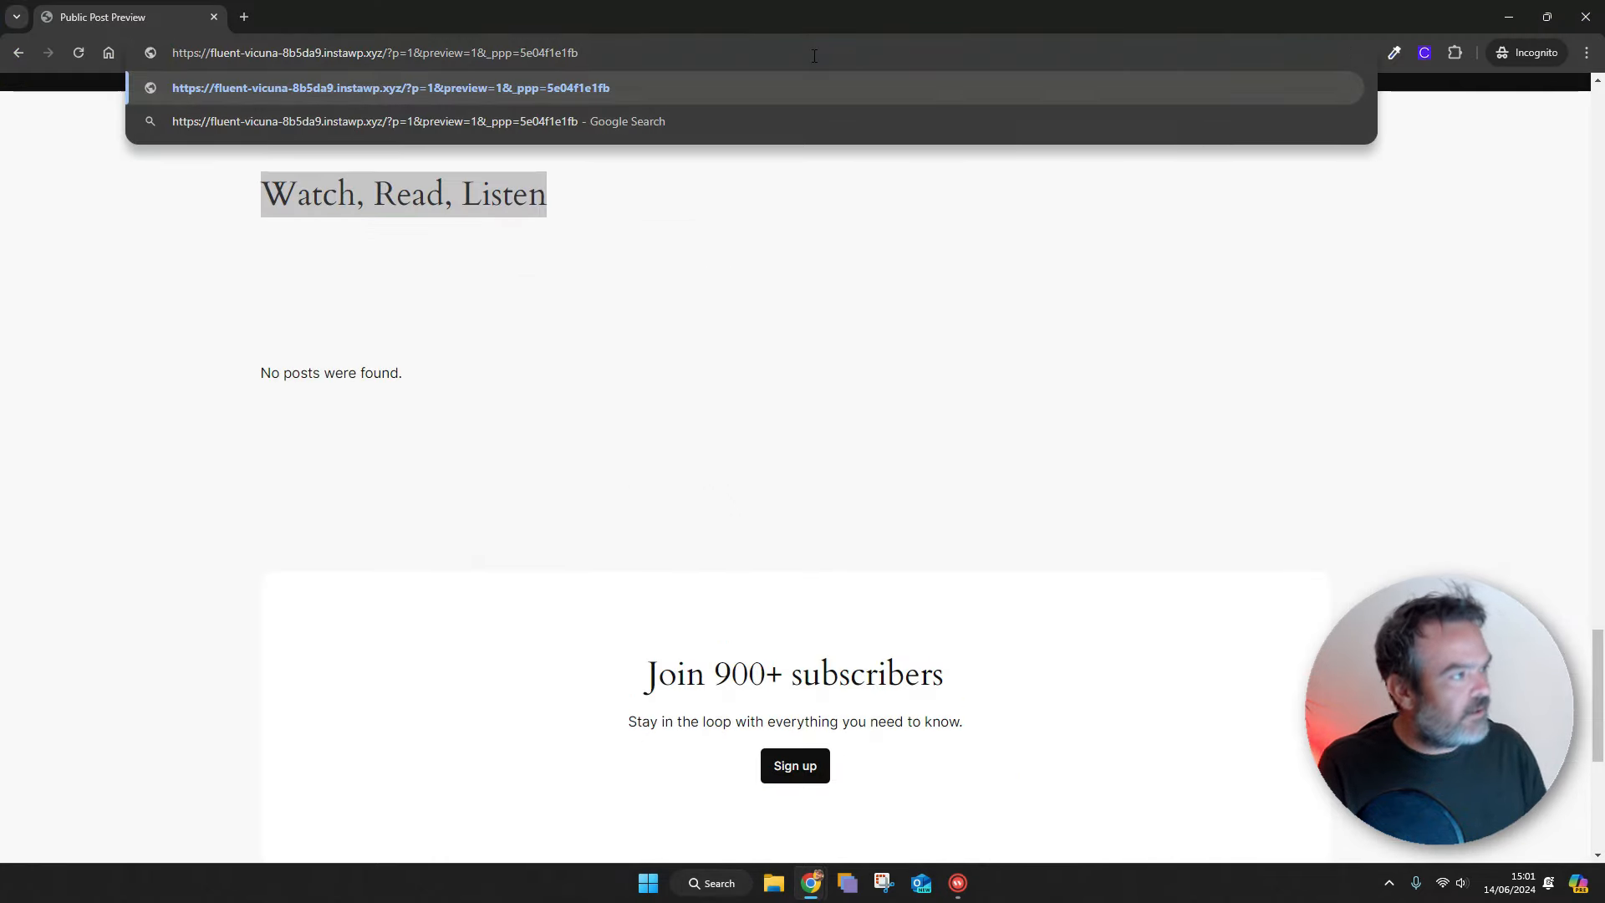
key("Return")
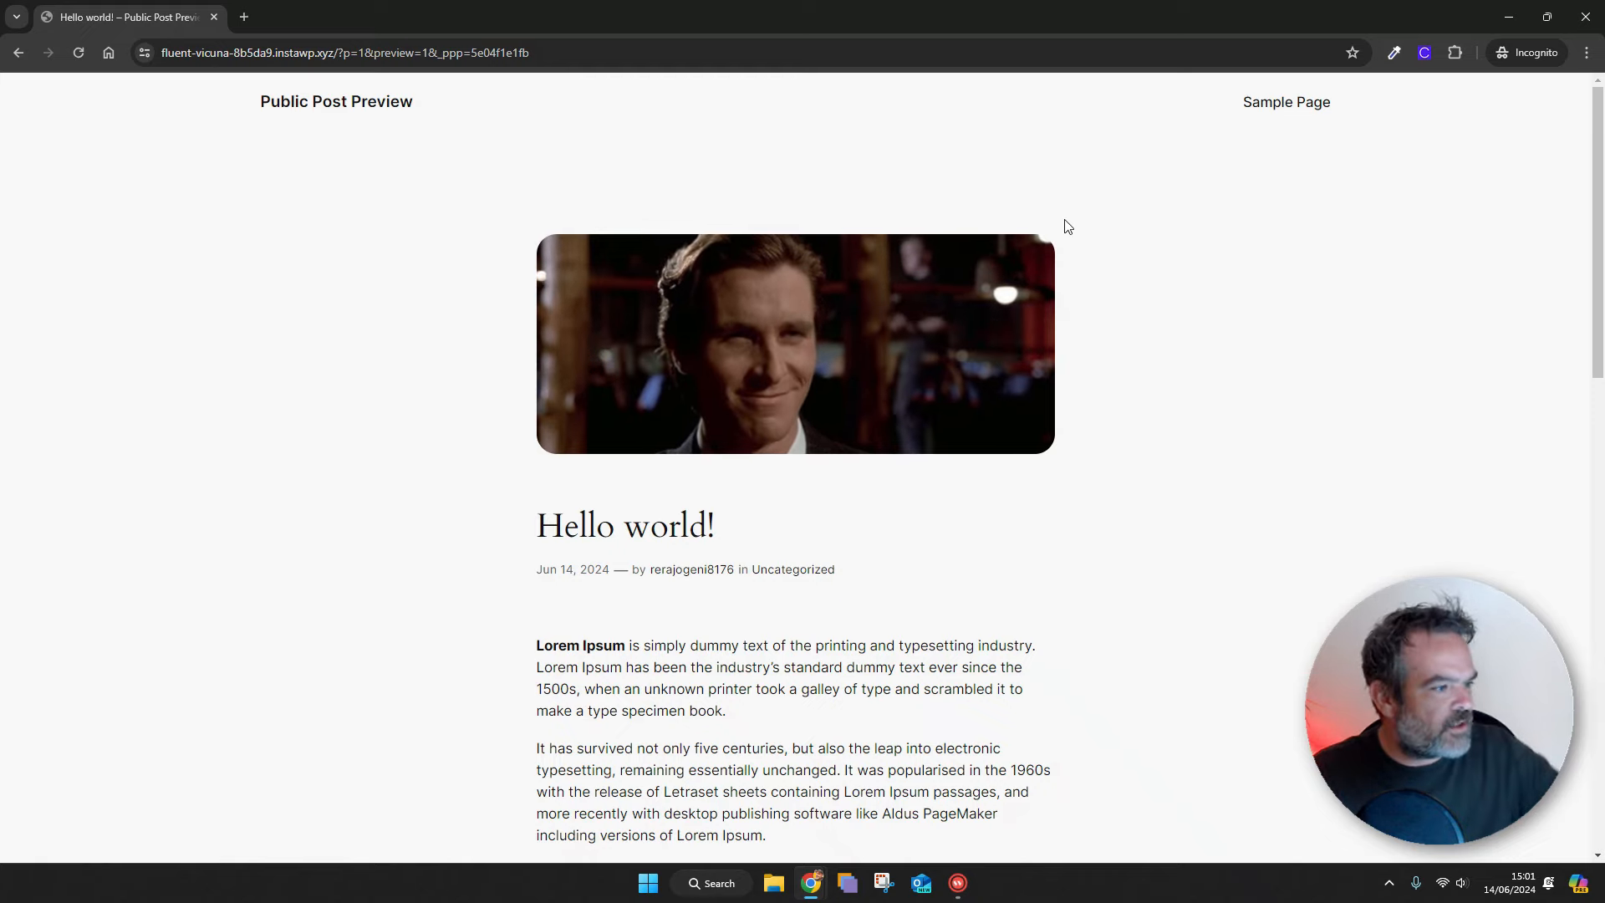
scroll(1157, 251, "down", 5)
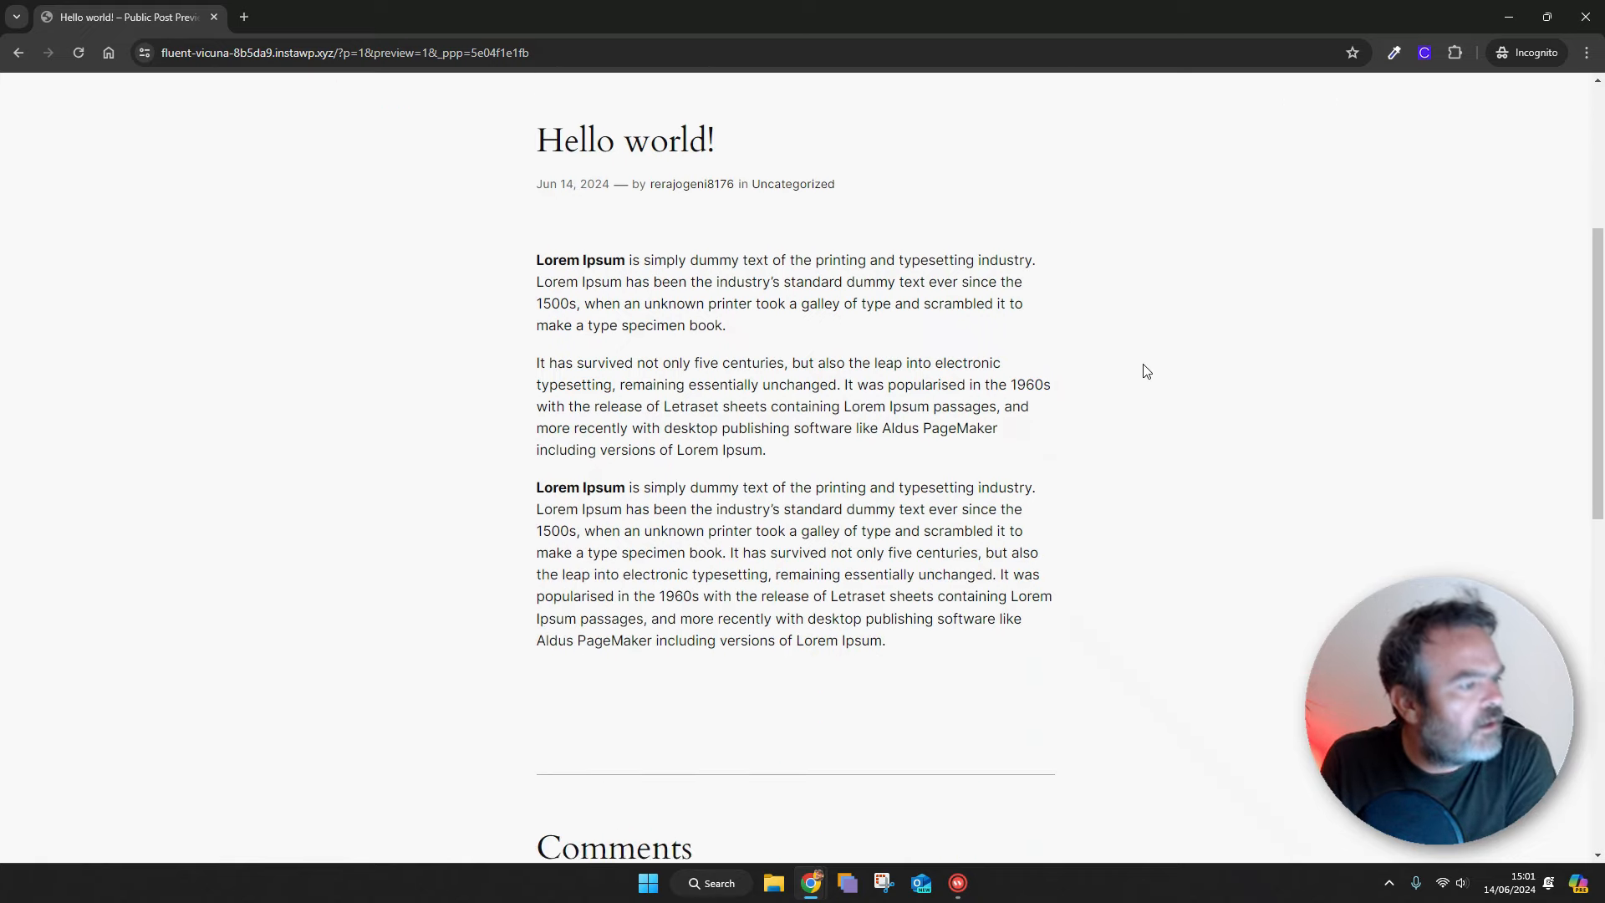
scroll(1146, 362, "up", 1)
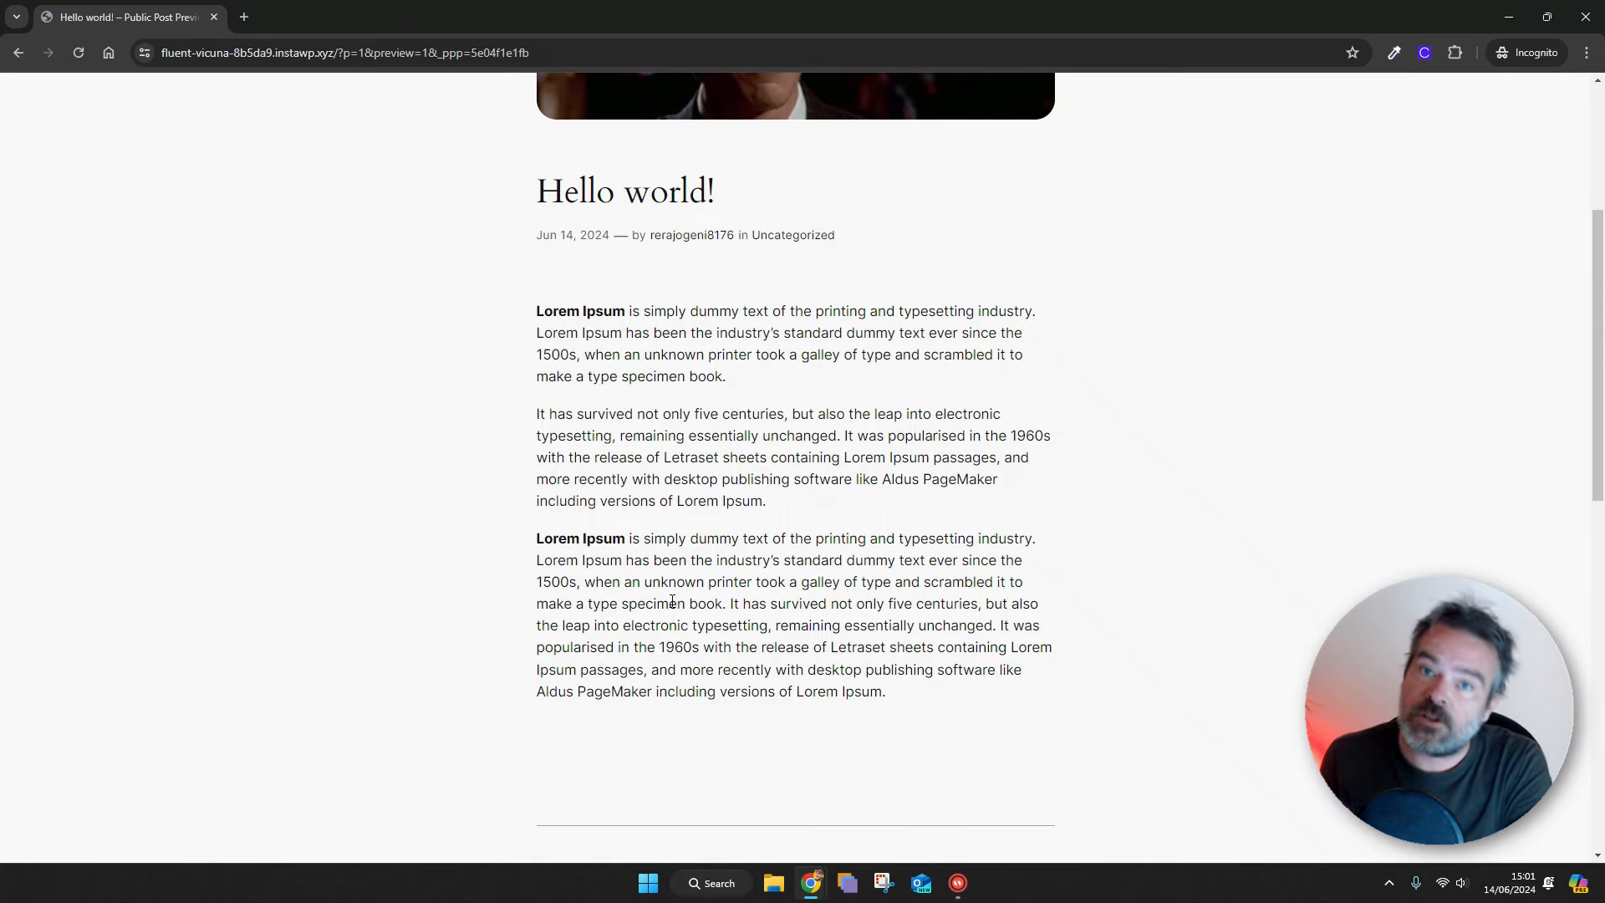
scroll(919, 512, "down", 1)
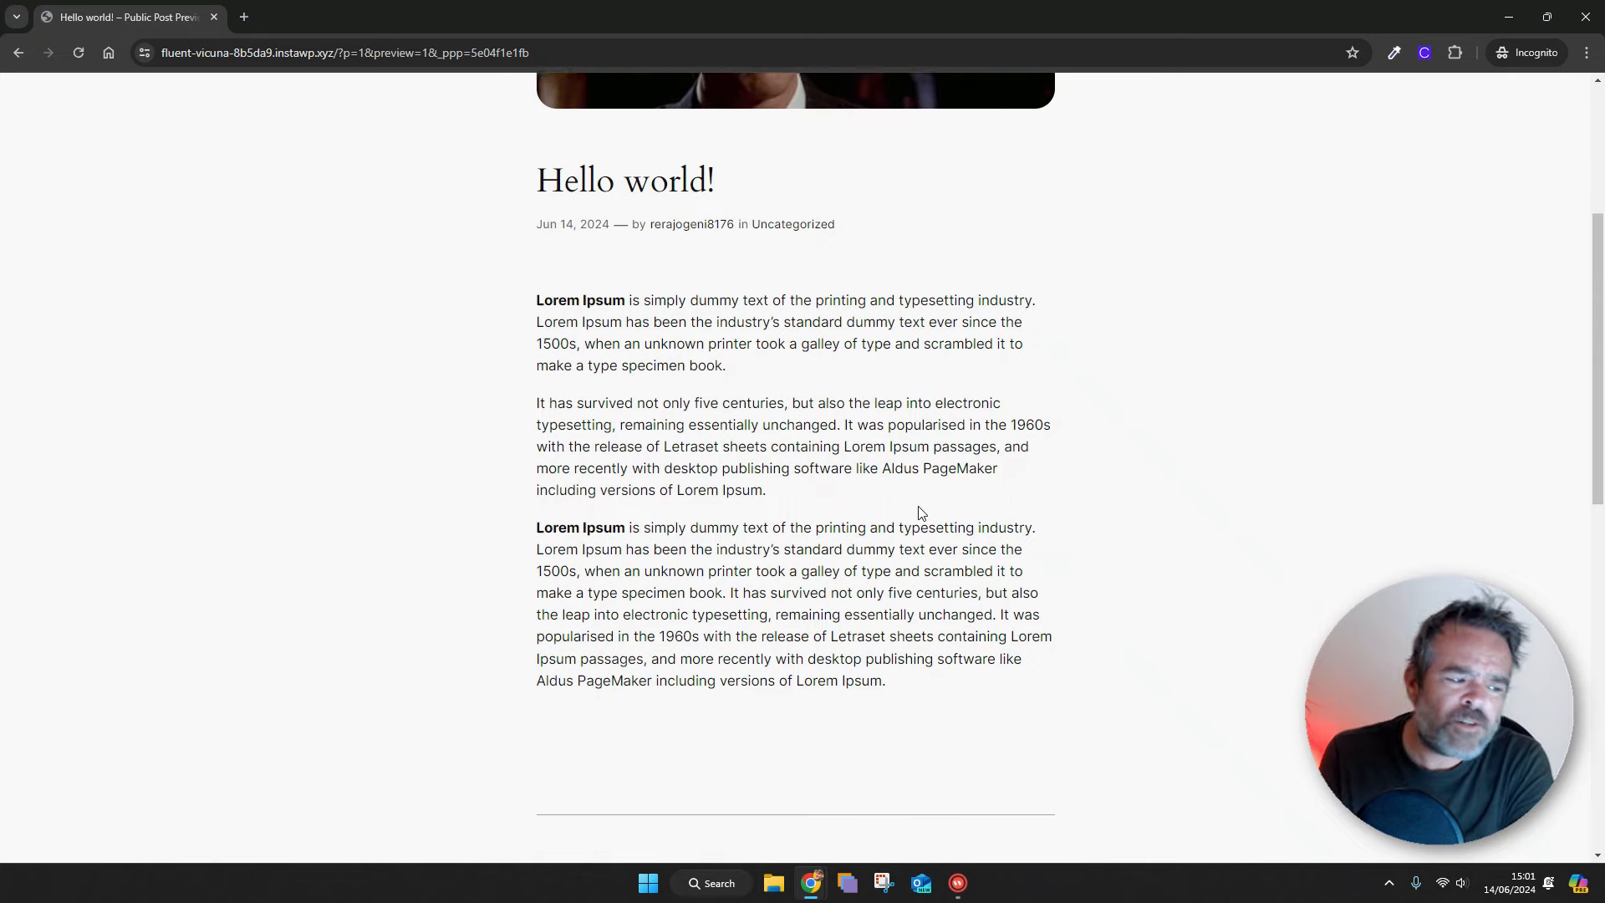
scroll(919, 512, "down", 4)
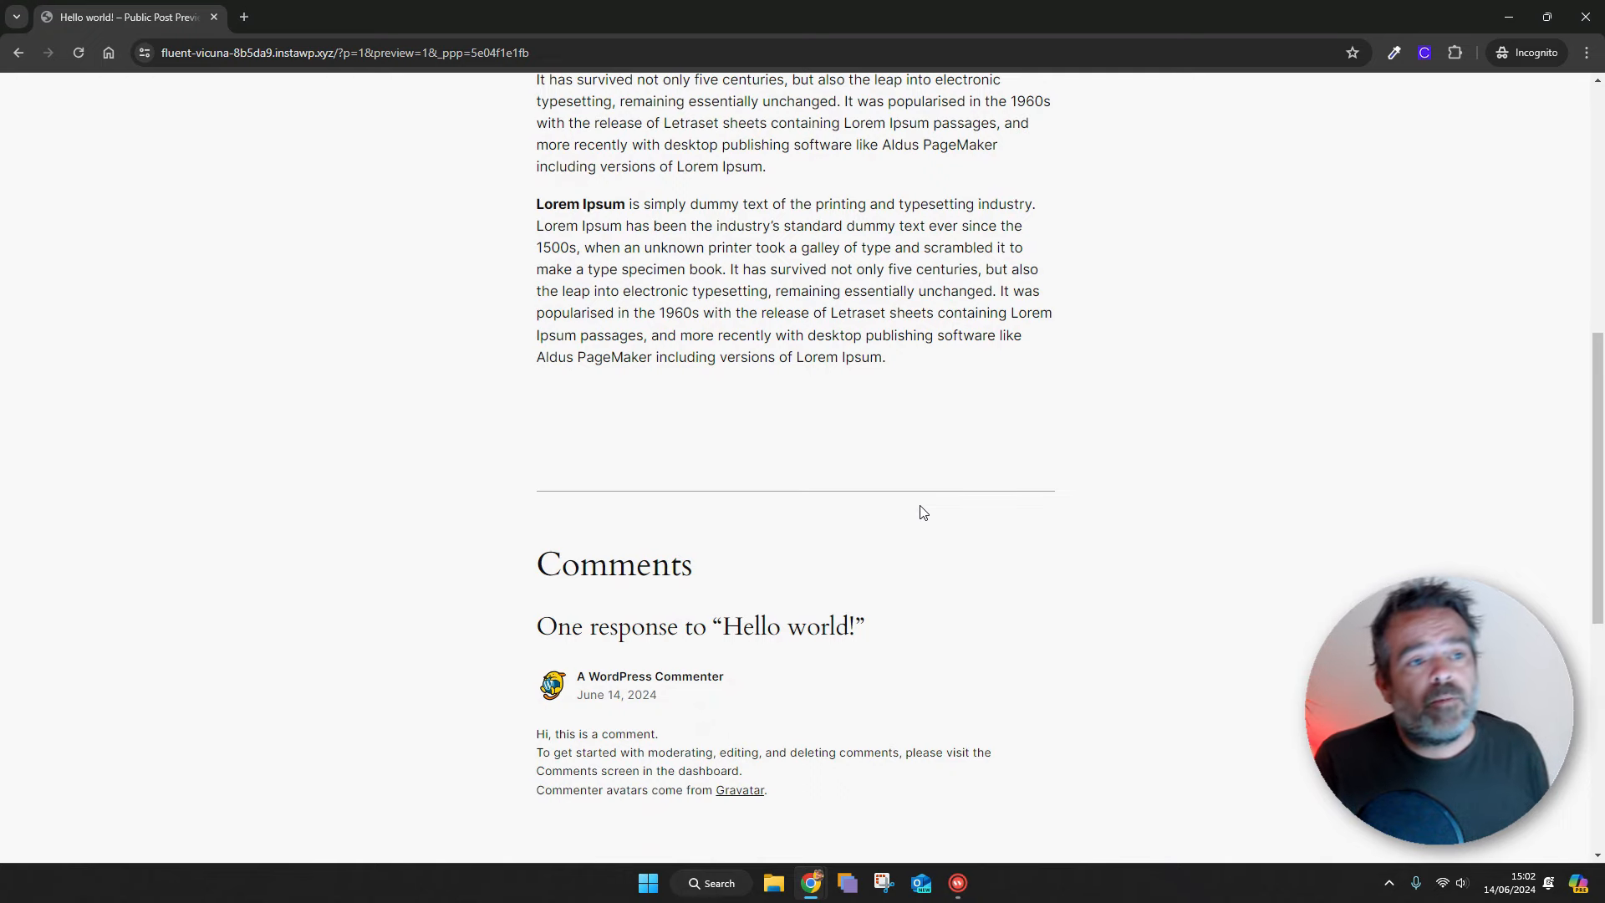
Minimise the incognito window and return to the InstaWP staging sites list in the main browser window
left_click(1509, 16)
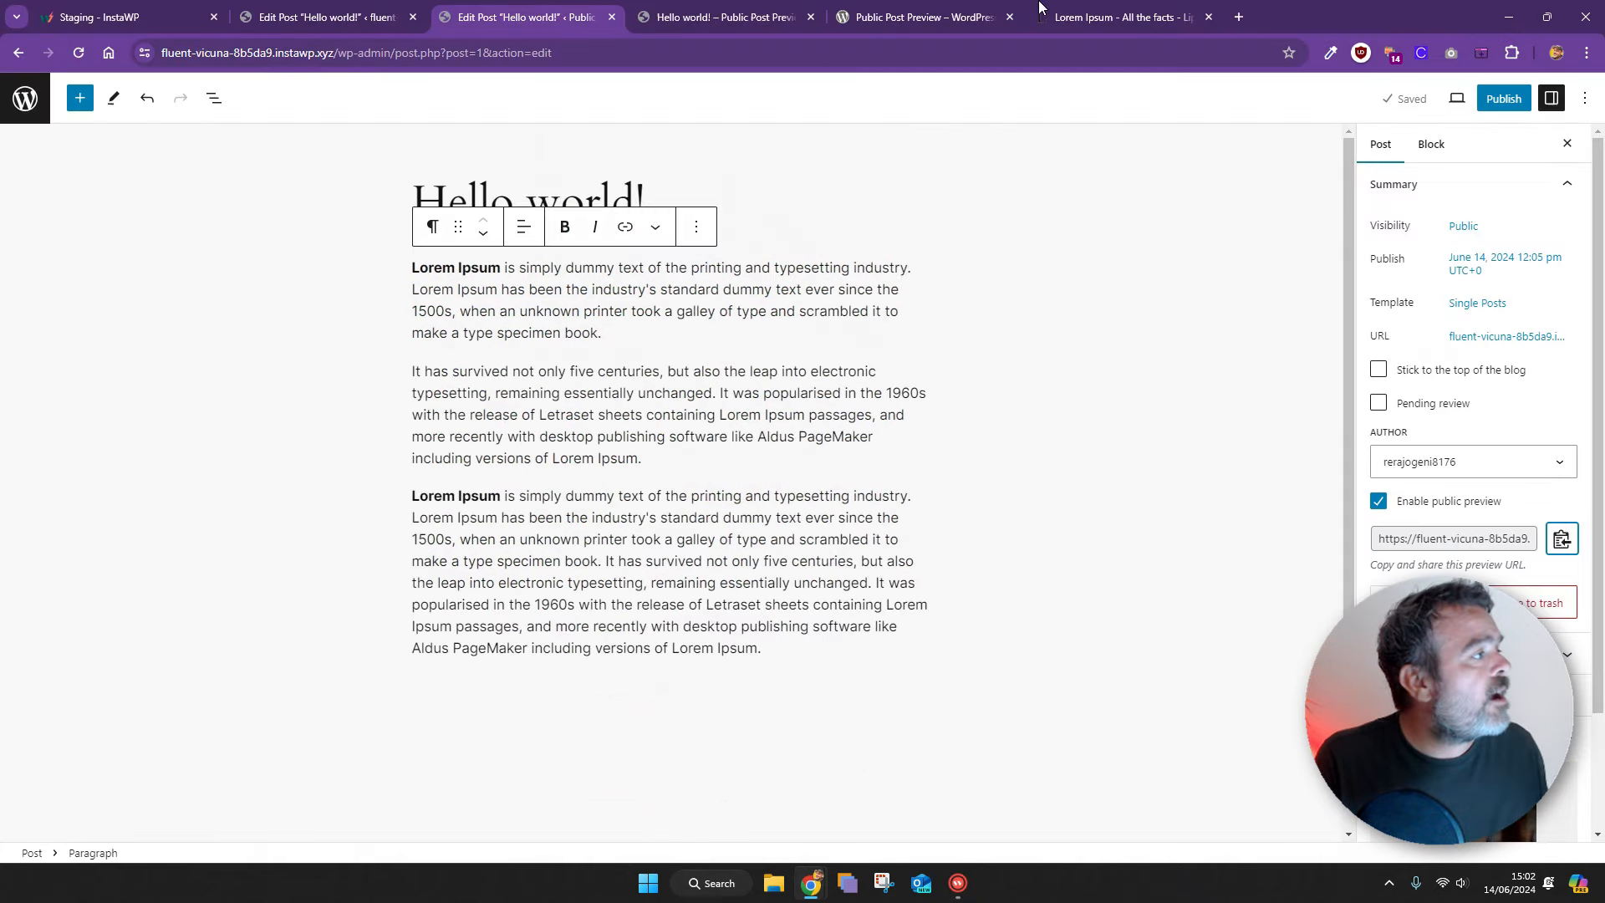
left_click(211, 7)
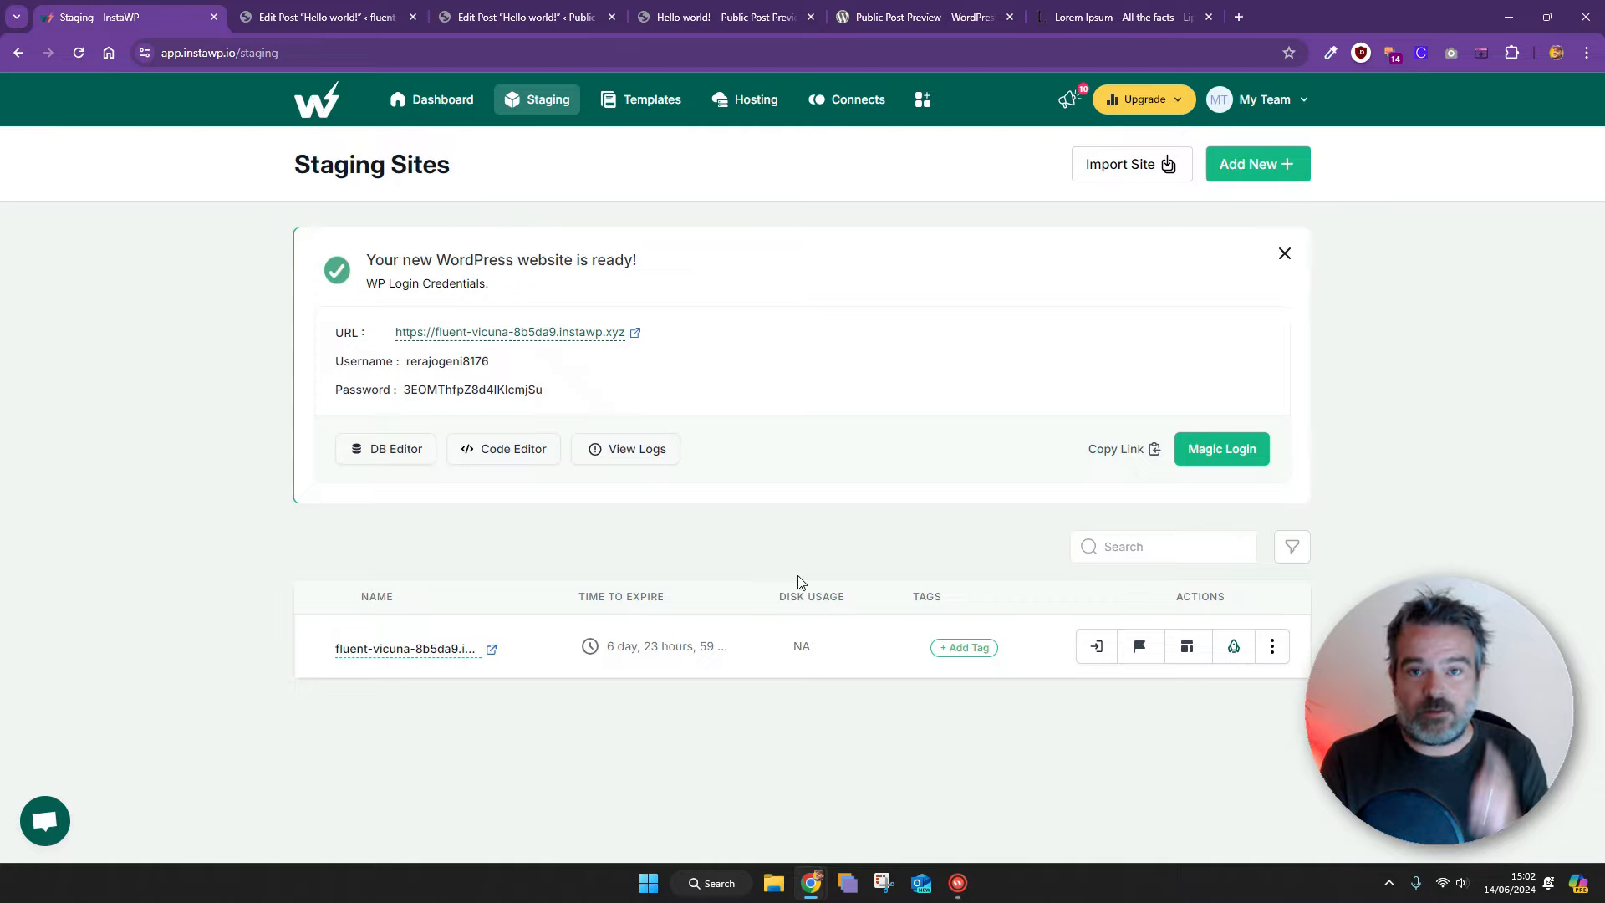
left_click(958, 882)
Ask ChatGPT to "Create an image of a unicorn sitting in a chair." and download the generated image
left_click(537, 805)
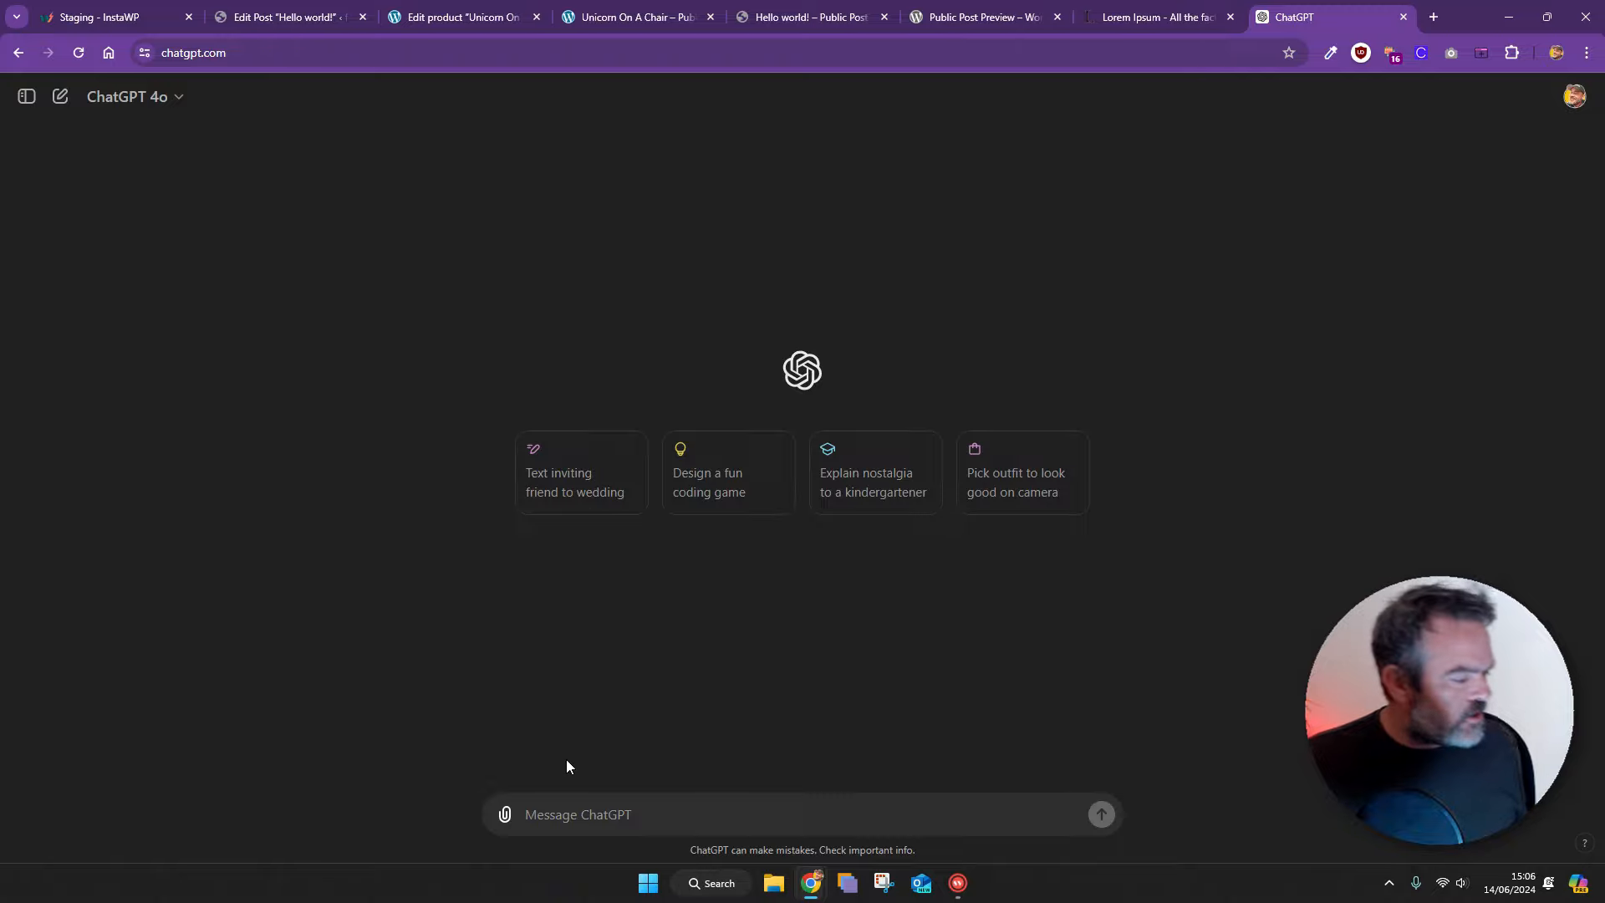
type("Create an image of a unicorn sitting in a chair.")
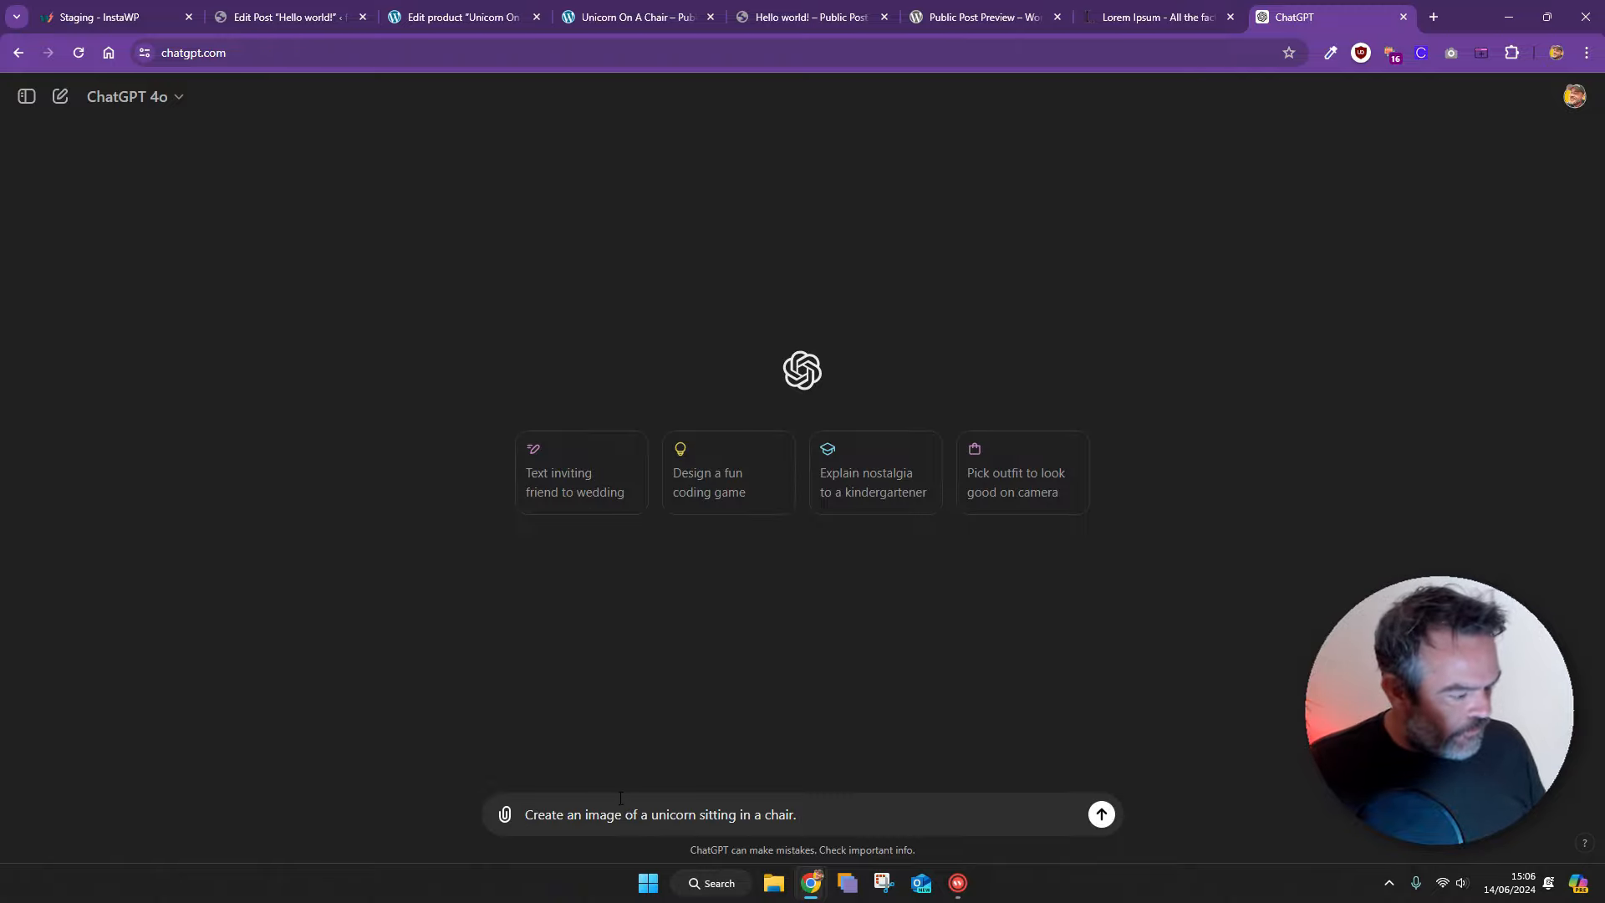
key("Return")
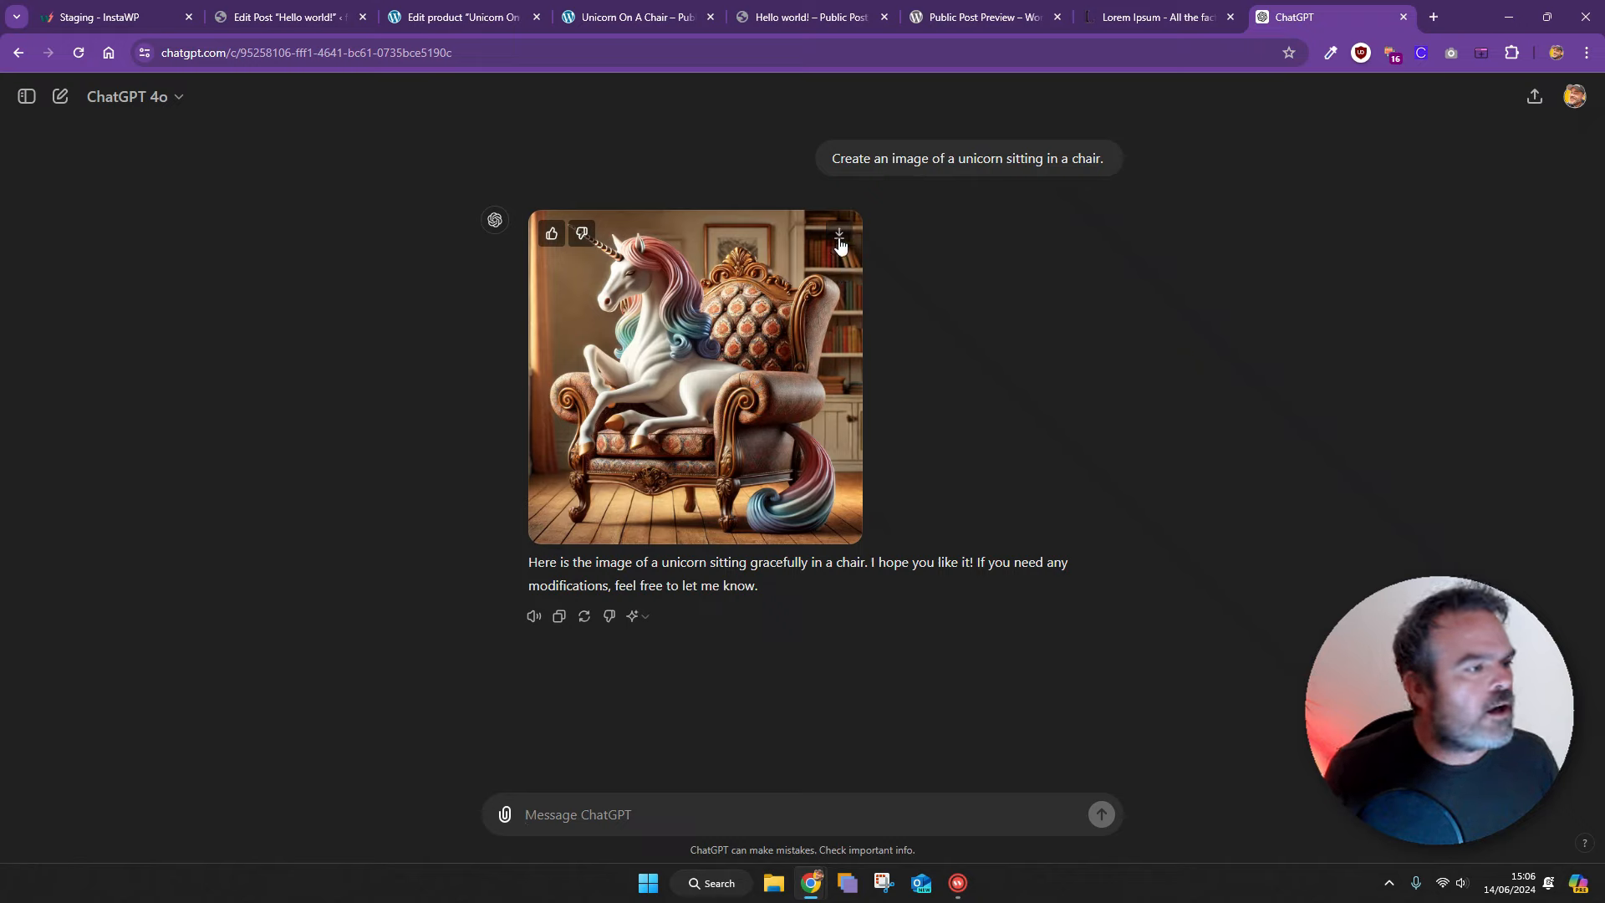
right_click(840, 244)
left_click(839, 243)
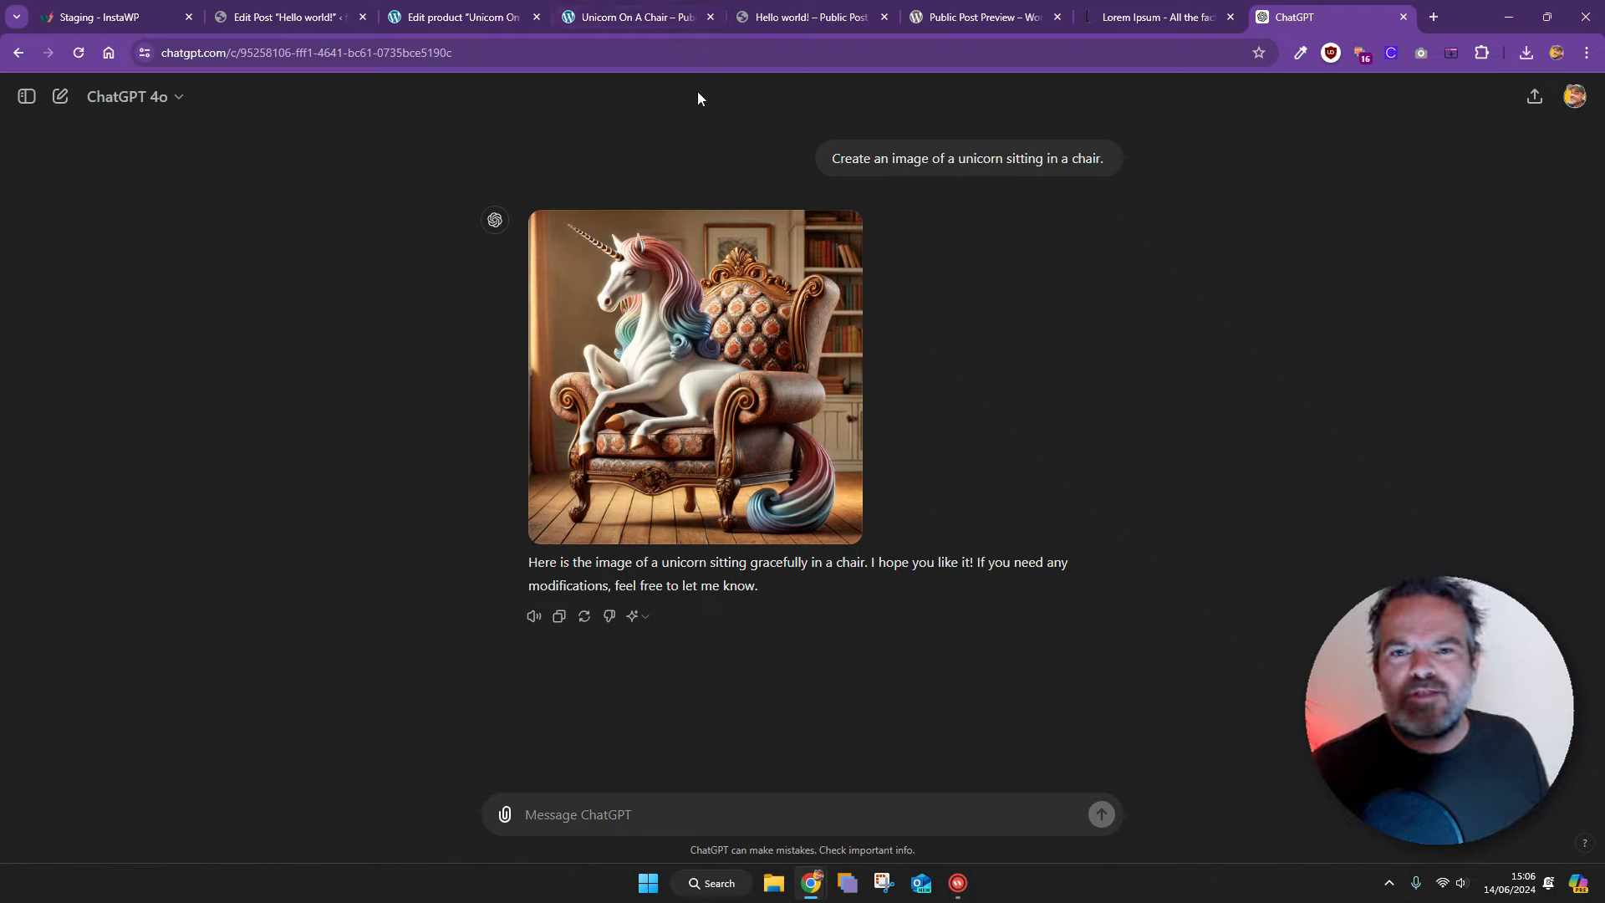
Switch to editing the "Unicorn On A Chair" product in WordPress and upload the downloaded unicorn picture through the product image picker
mouse_move(629, 25)
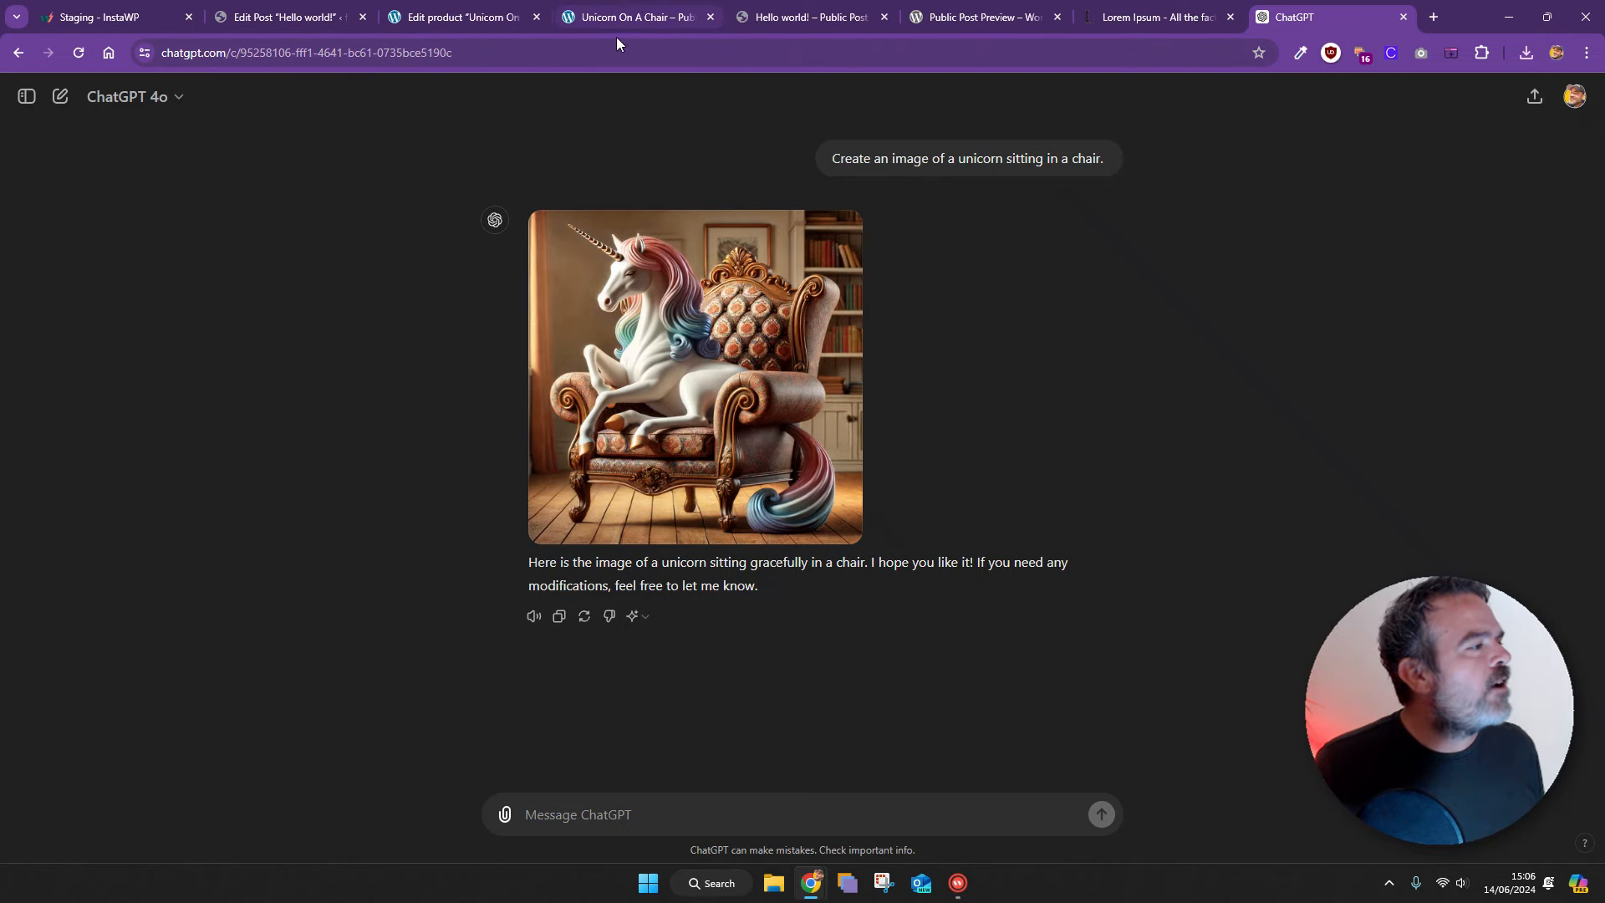
left_click(501, 26)
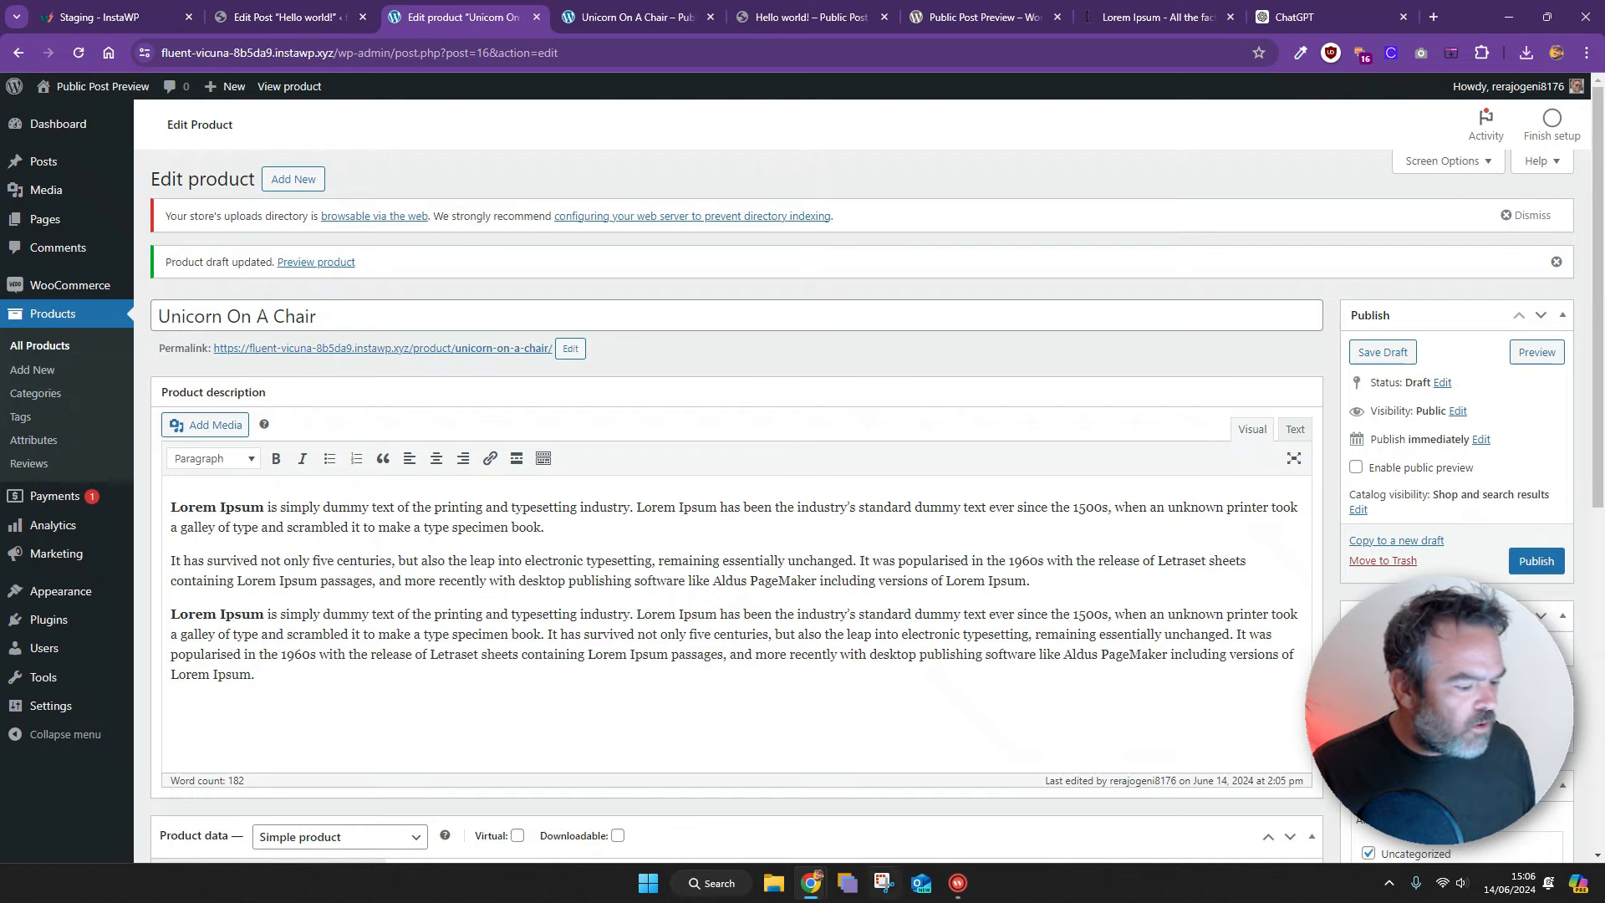
mouse_move(958, 893)
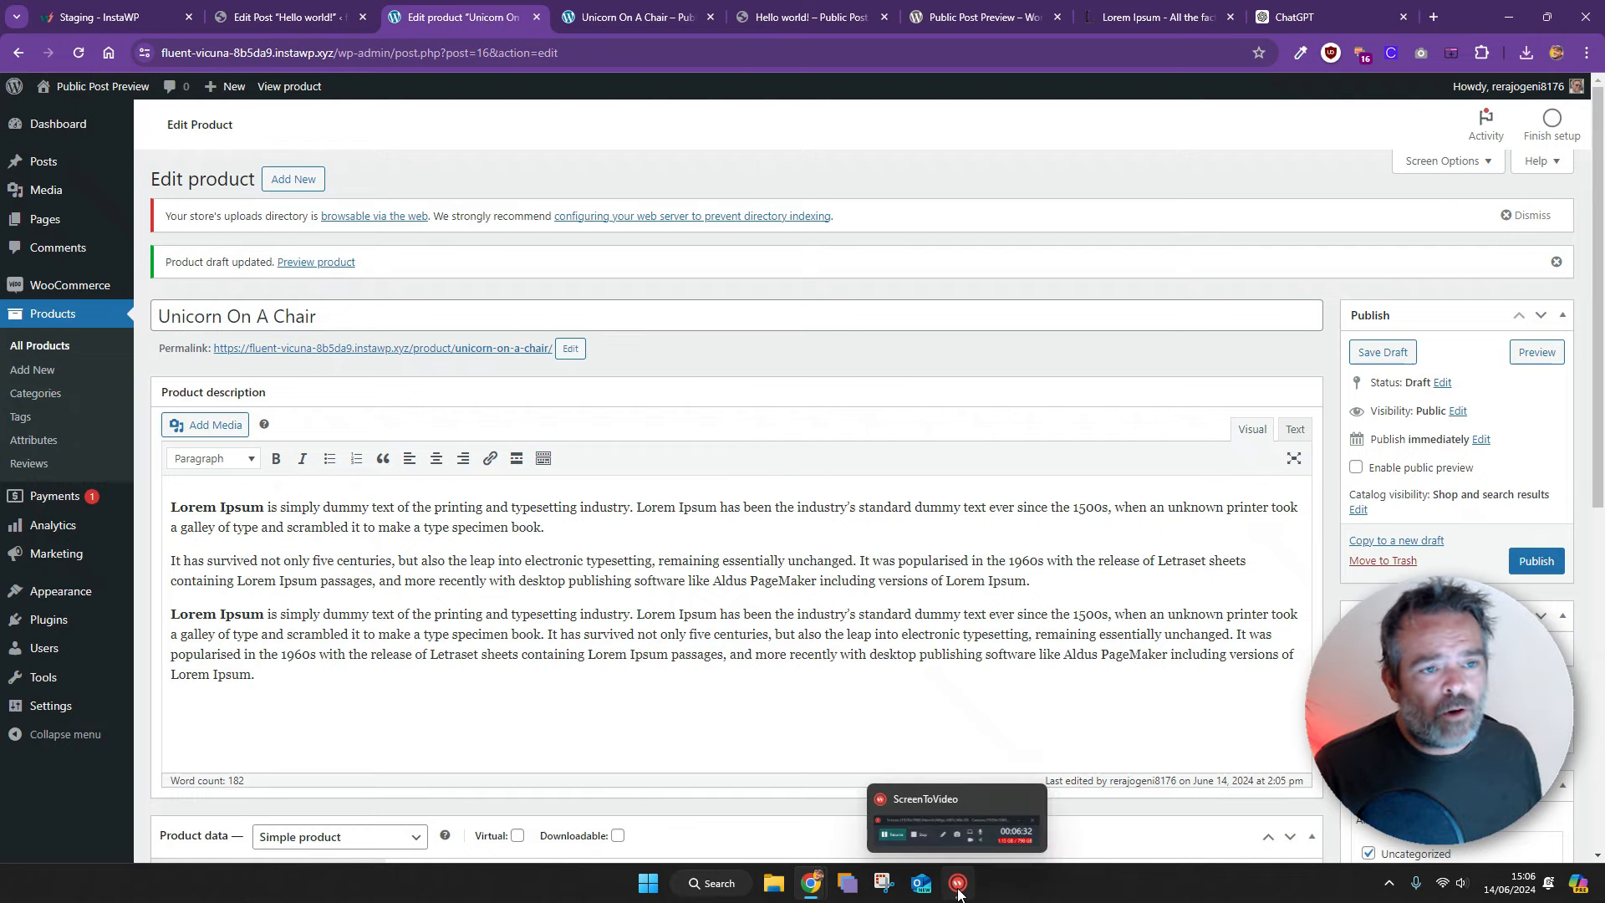
scroll(736, 501, "down", 3)
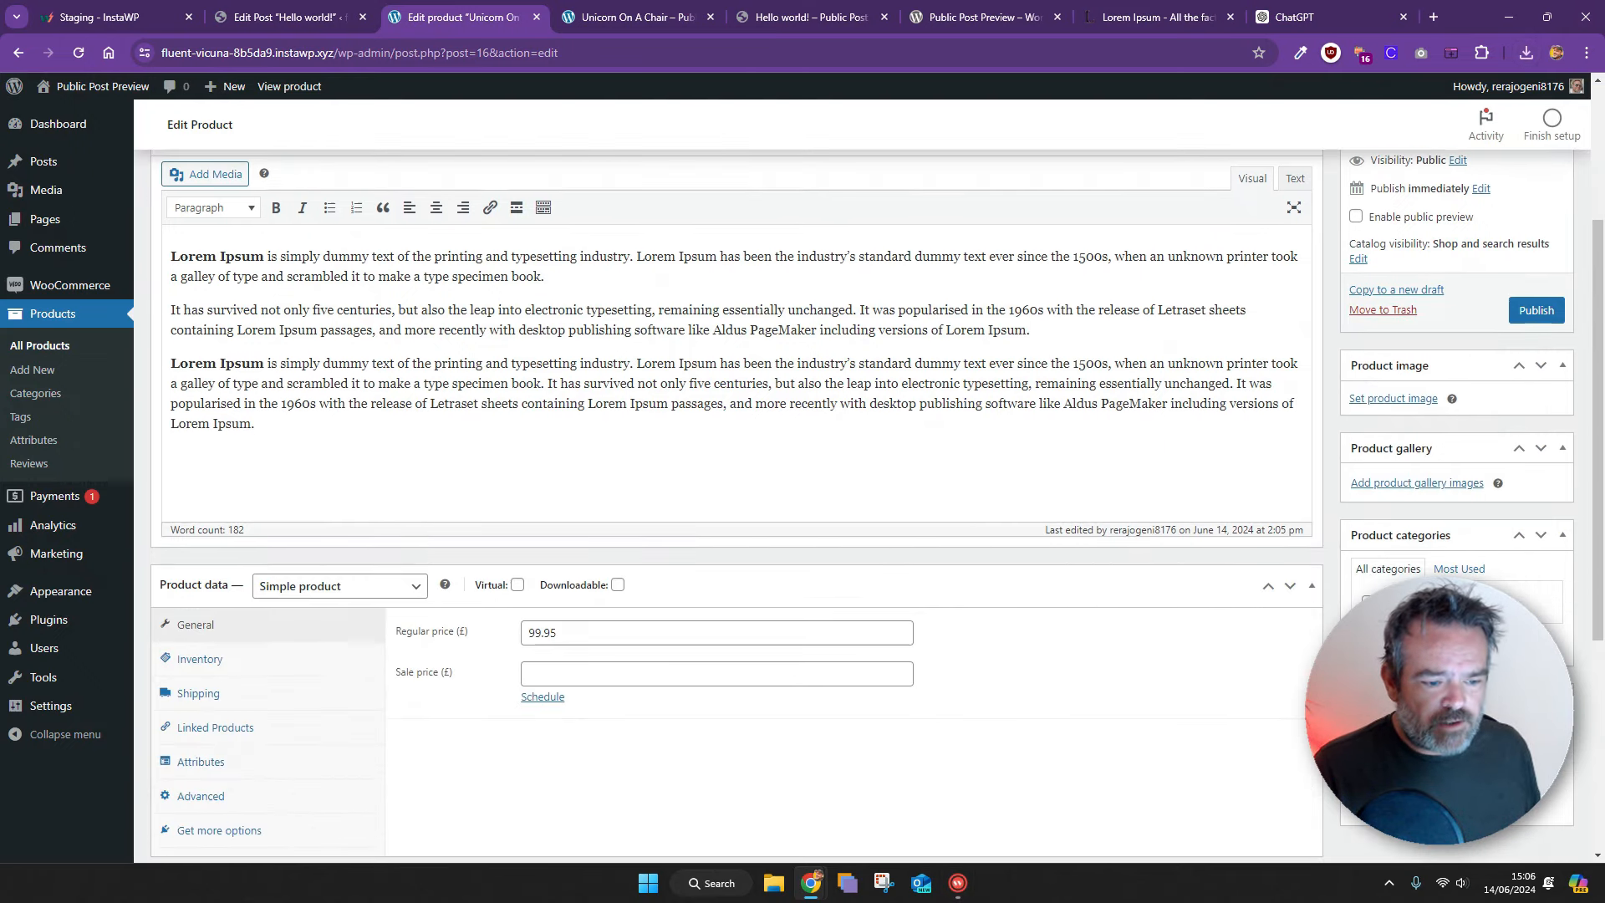
scroll(1409, 451, "down", 1)
scroll(1409, 452, "up", 2)
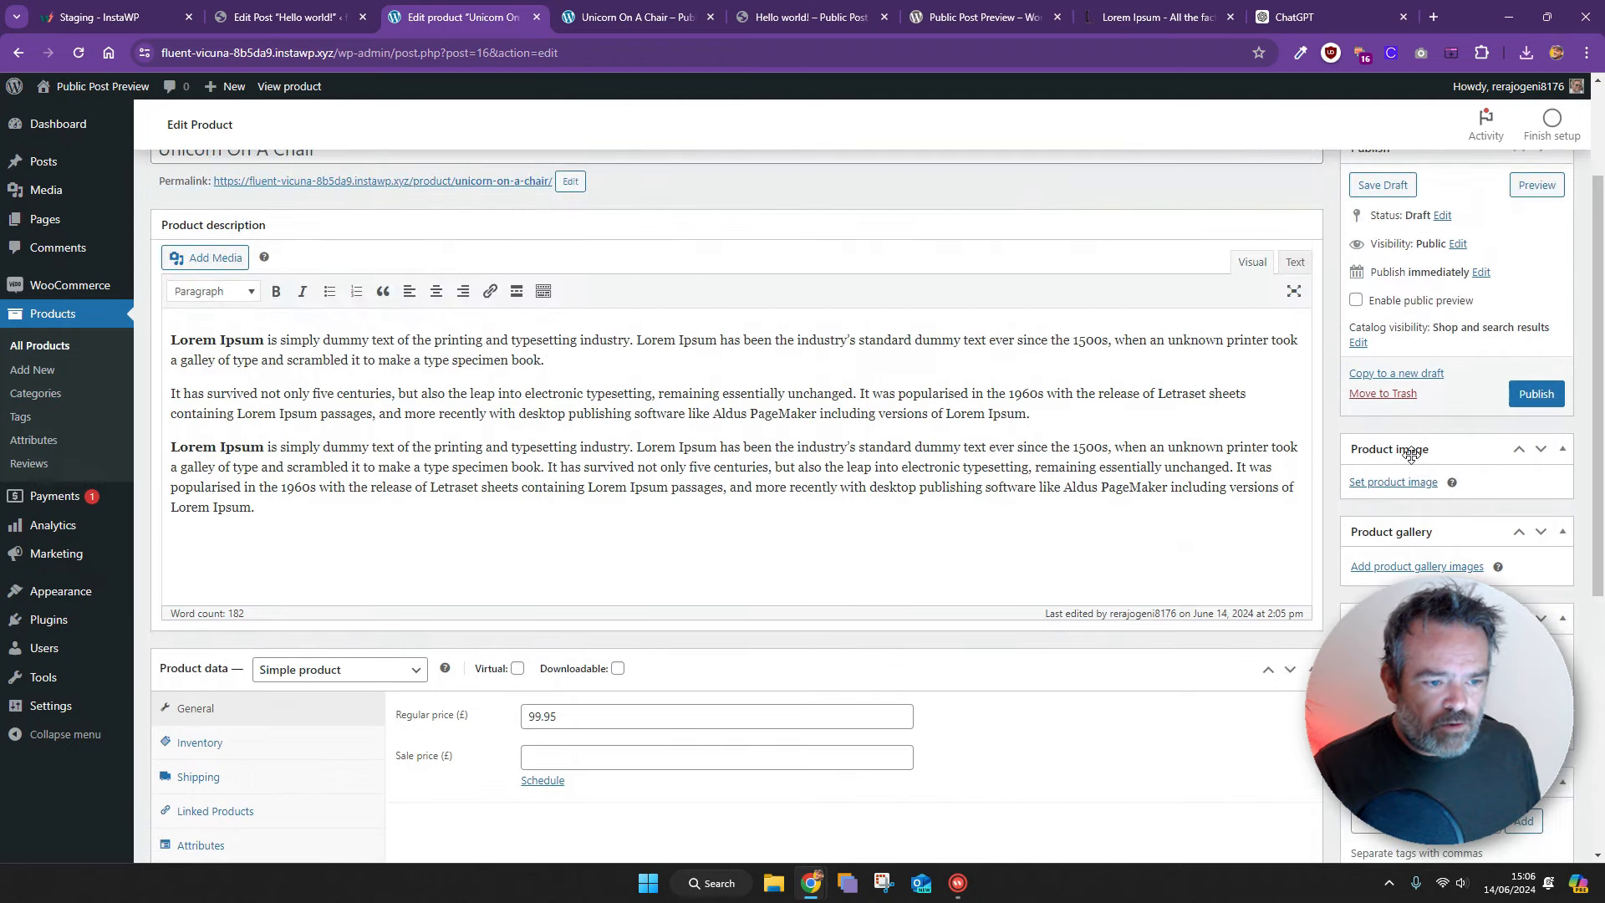
left_click(1410, 483)
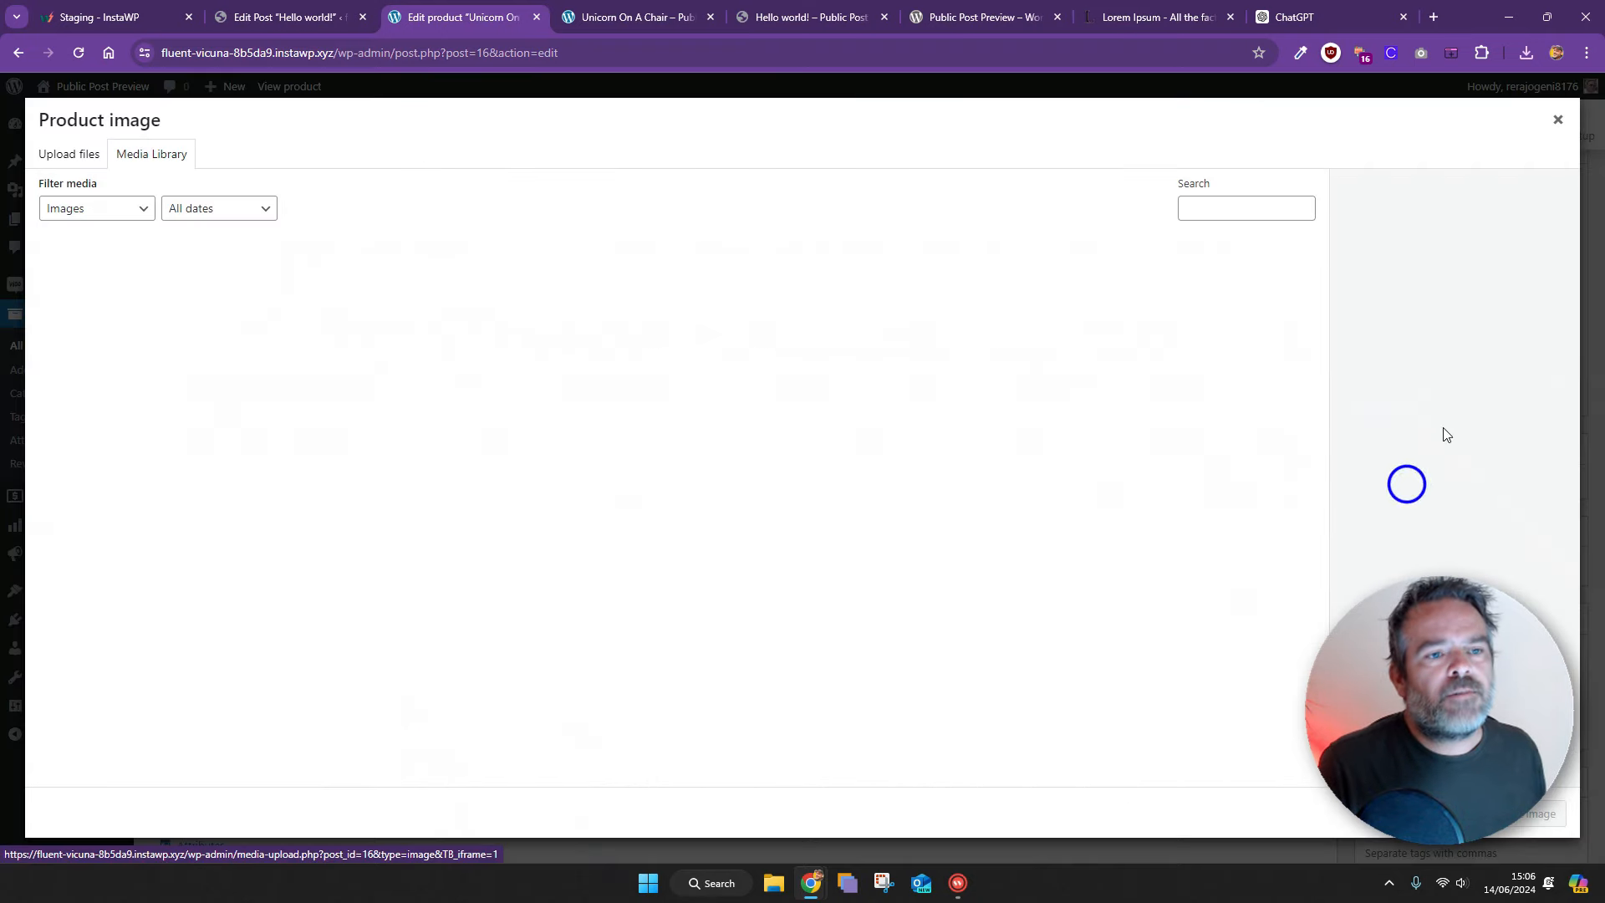
left_click(1524, 52)
left_click_drag(1404, 163, 453, 344)
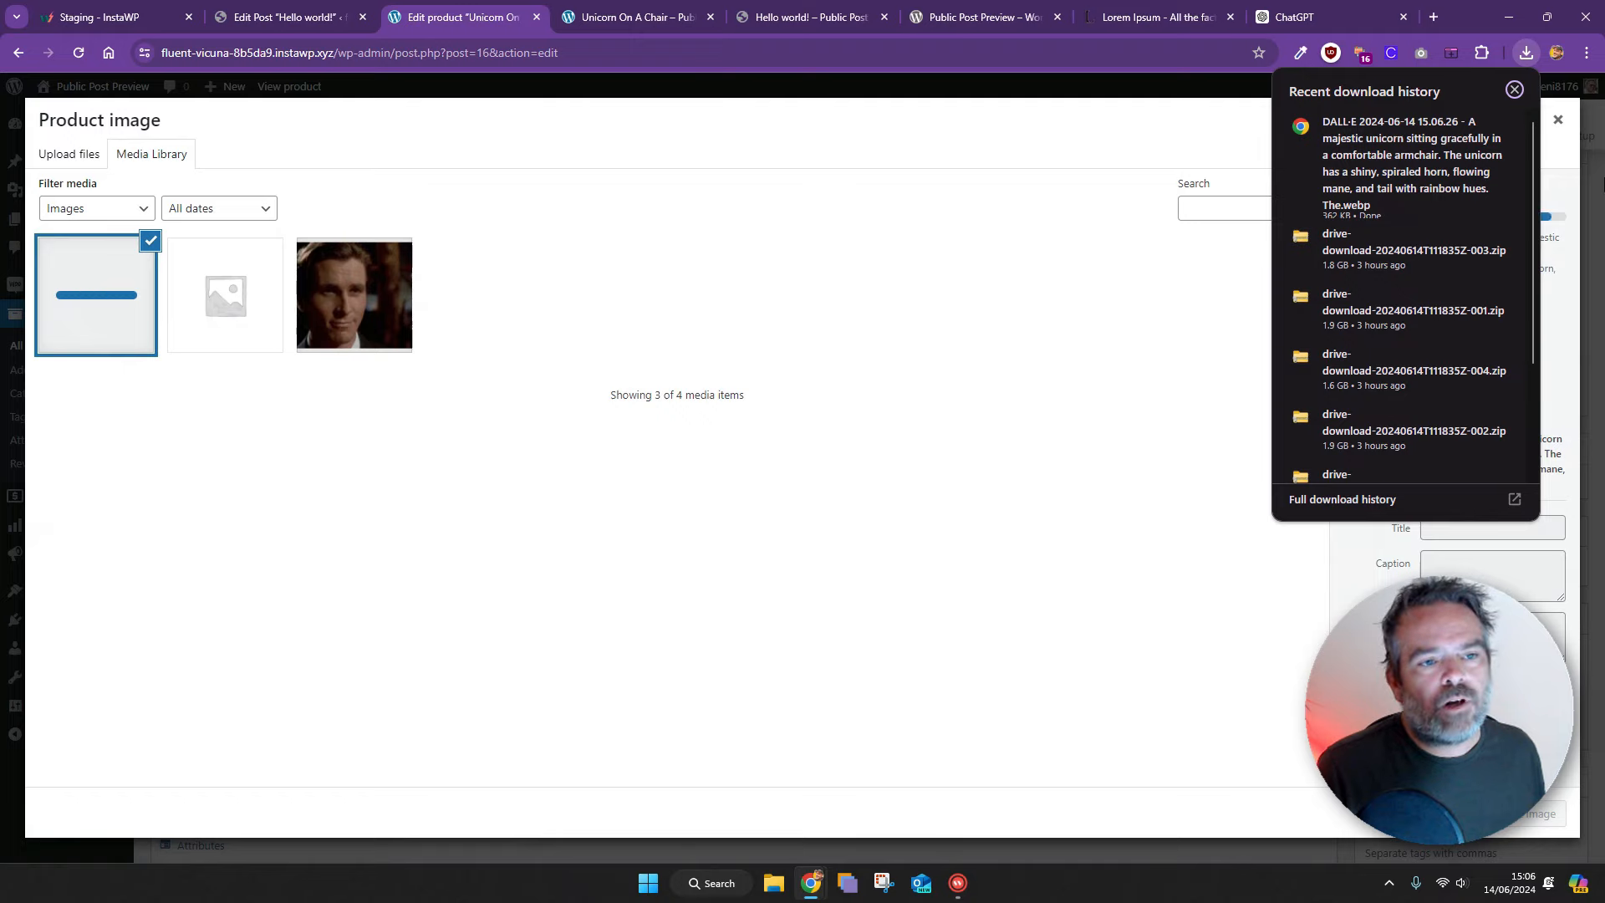
left_click(1514, 90)
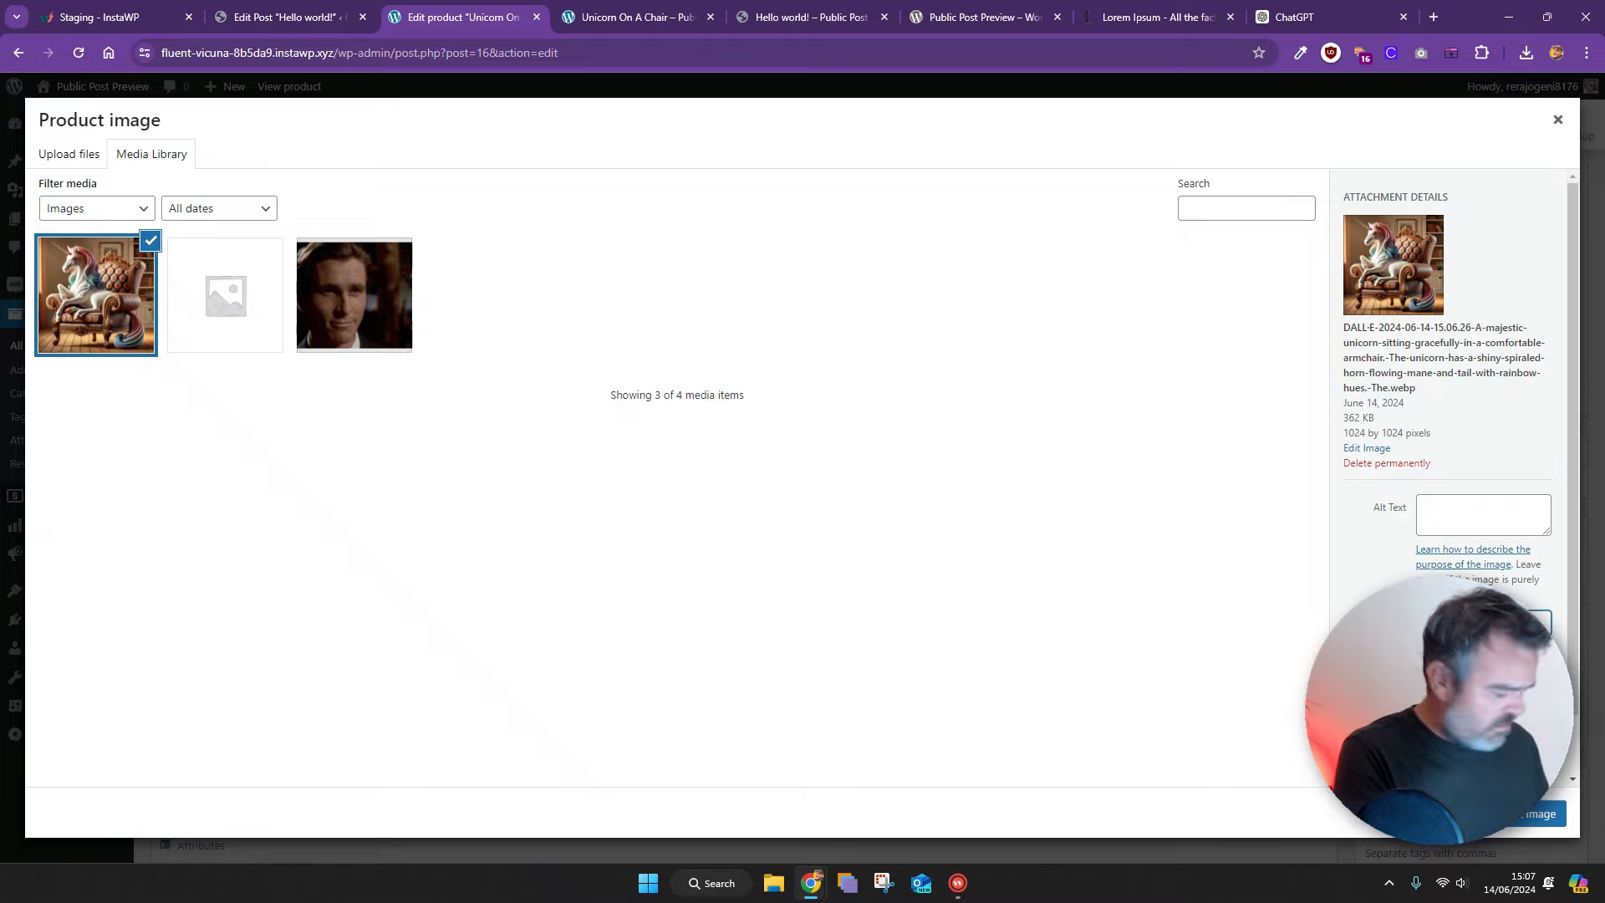
Give the uploaded unicorn picture the alt text "Unicorn on a chair" and set it as the product image
left_click(1526, 505)
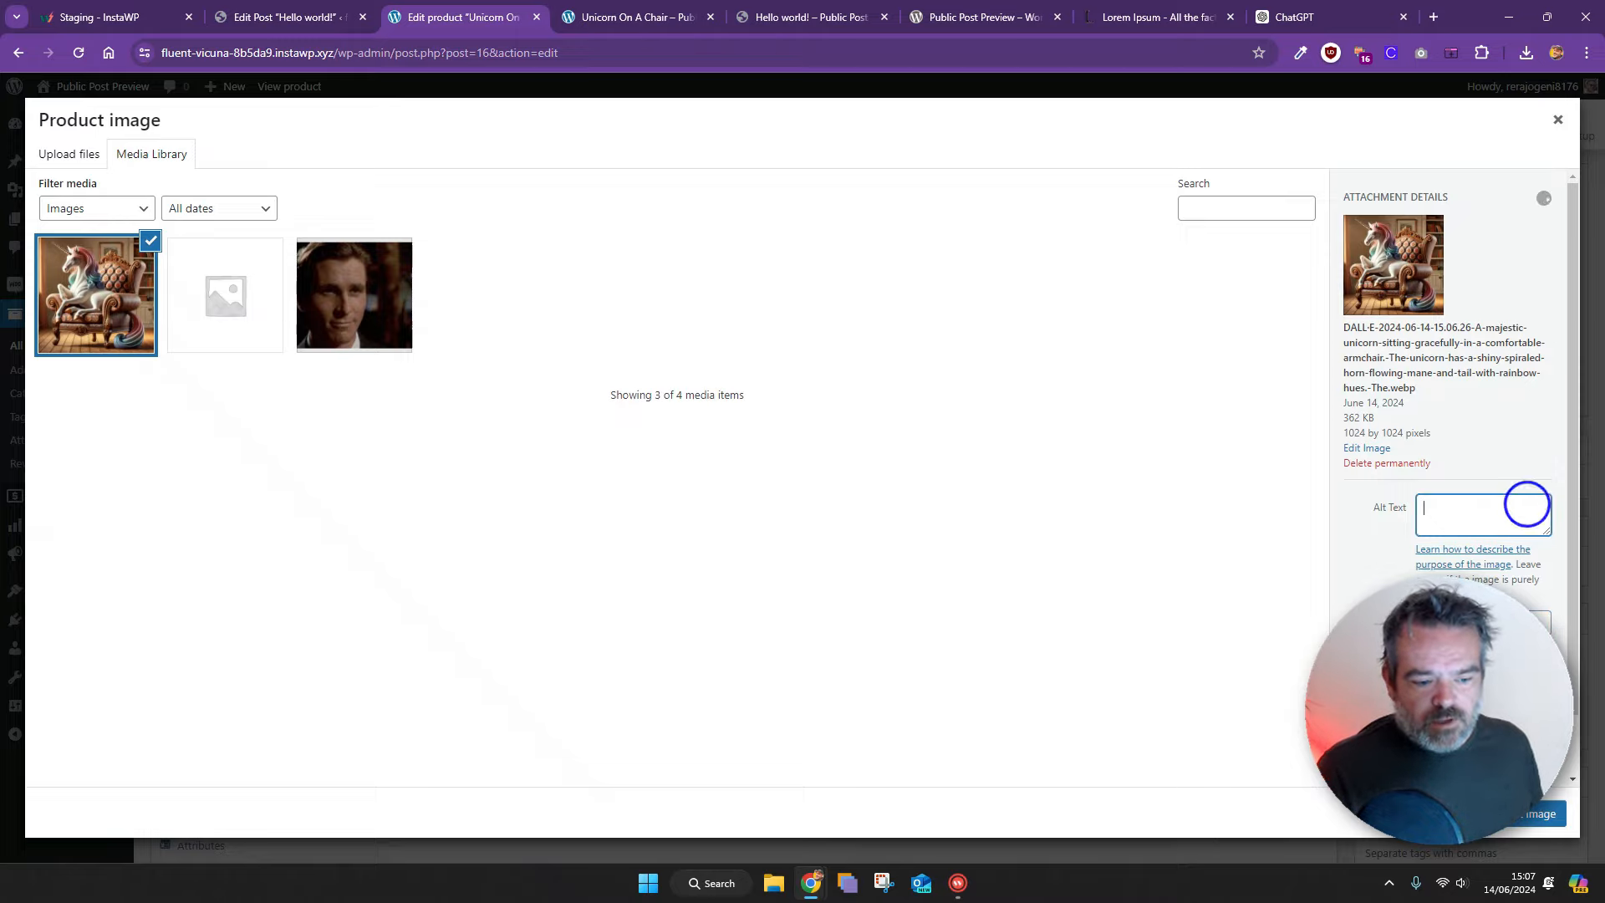
type("Unicorn on a chair")
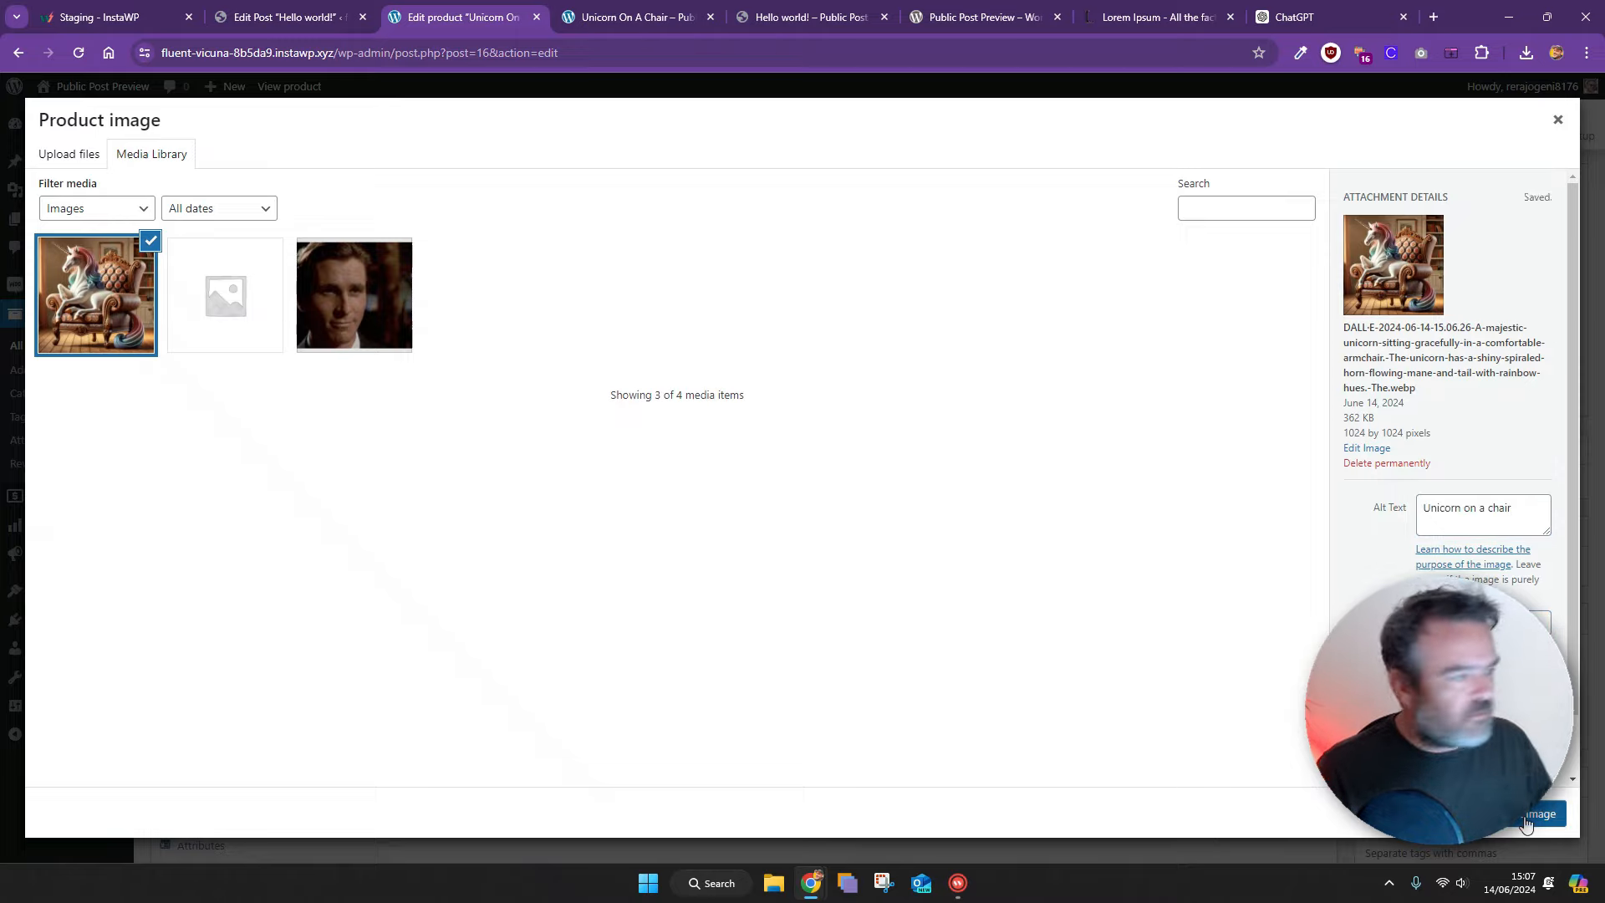
left_click(1527, 813)
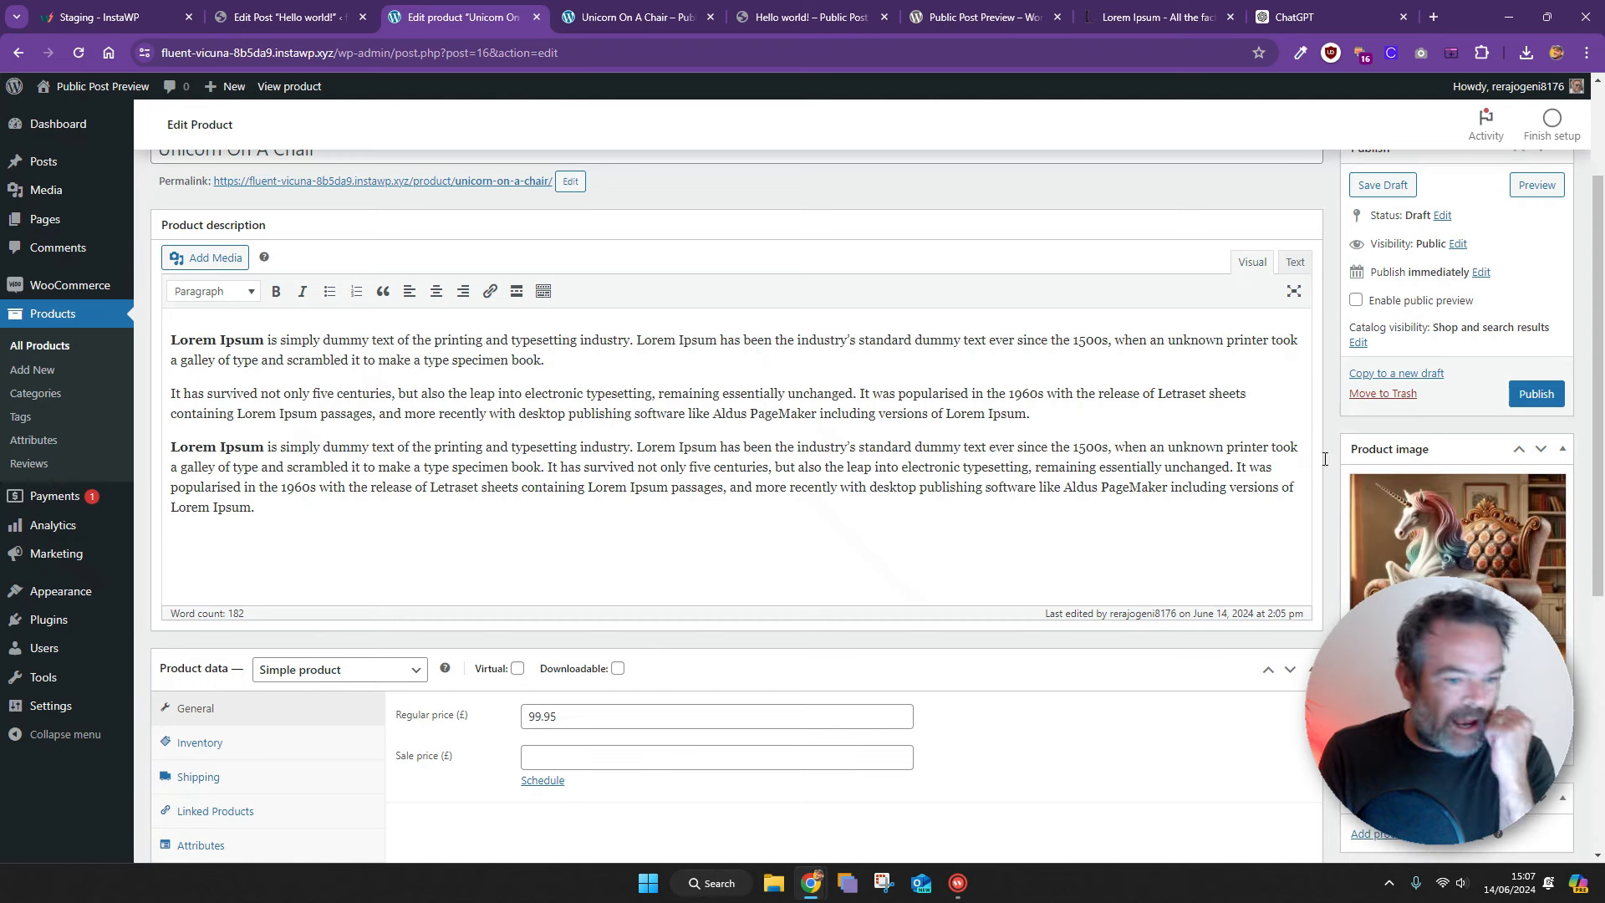
Save the draft of the "Unicorn On A Chair" product and publish it
left_click(1382, 184)
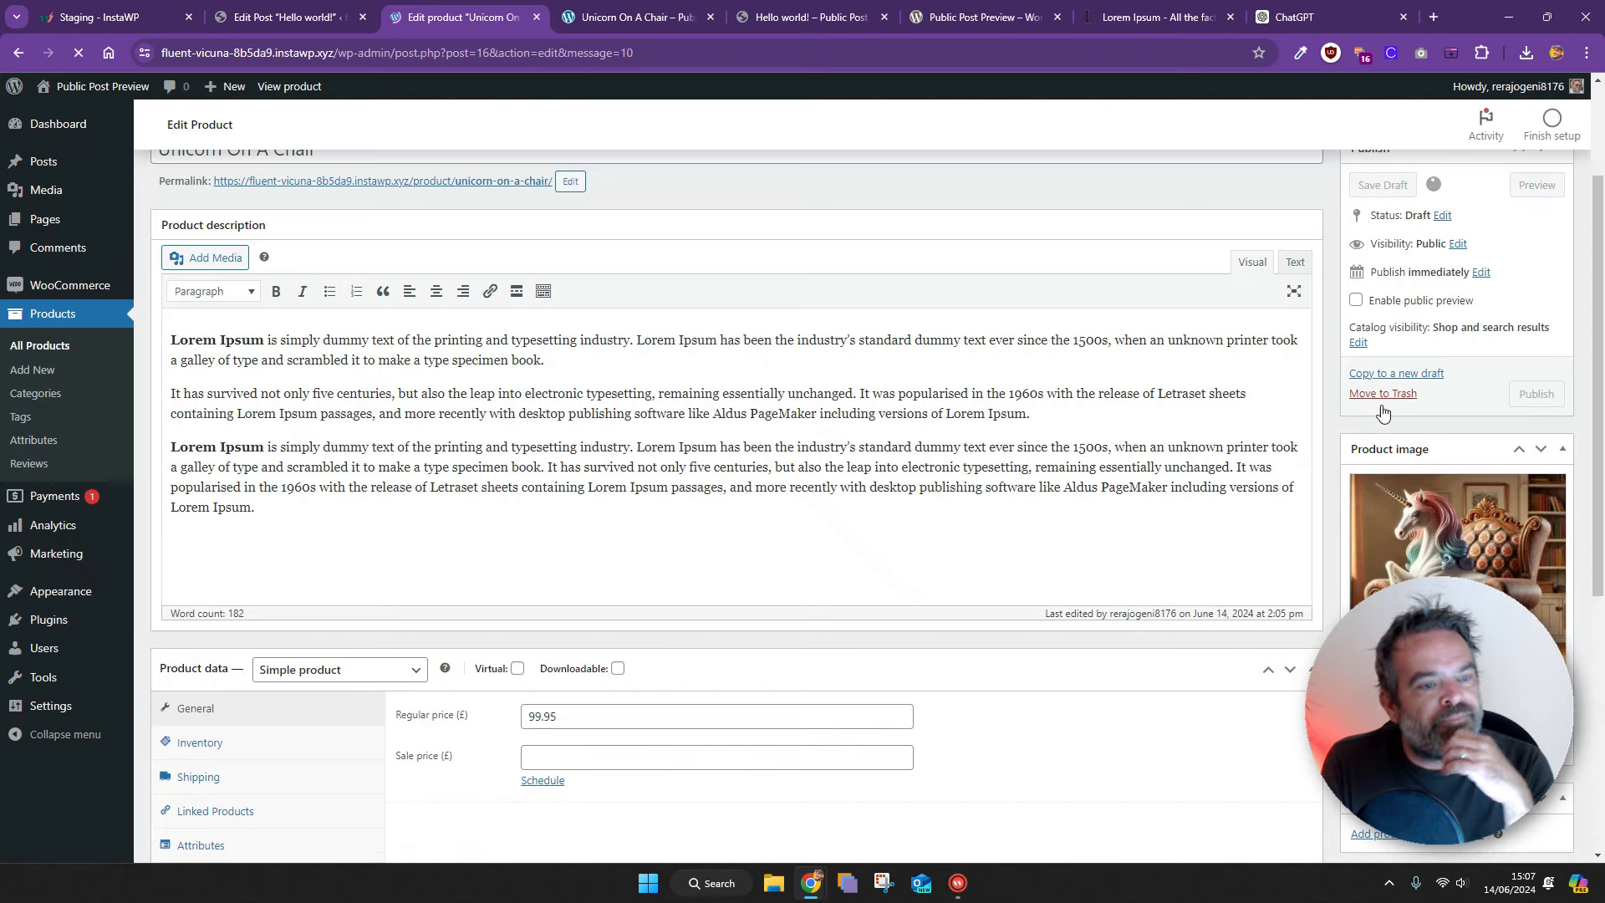
left_click(1535, 562)
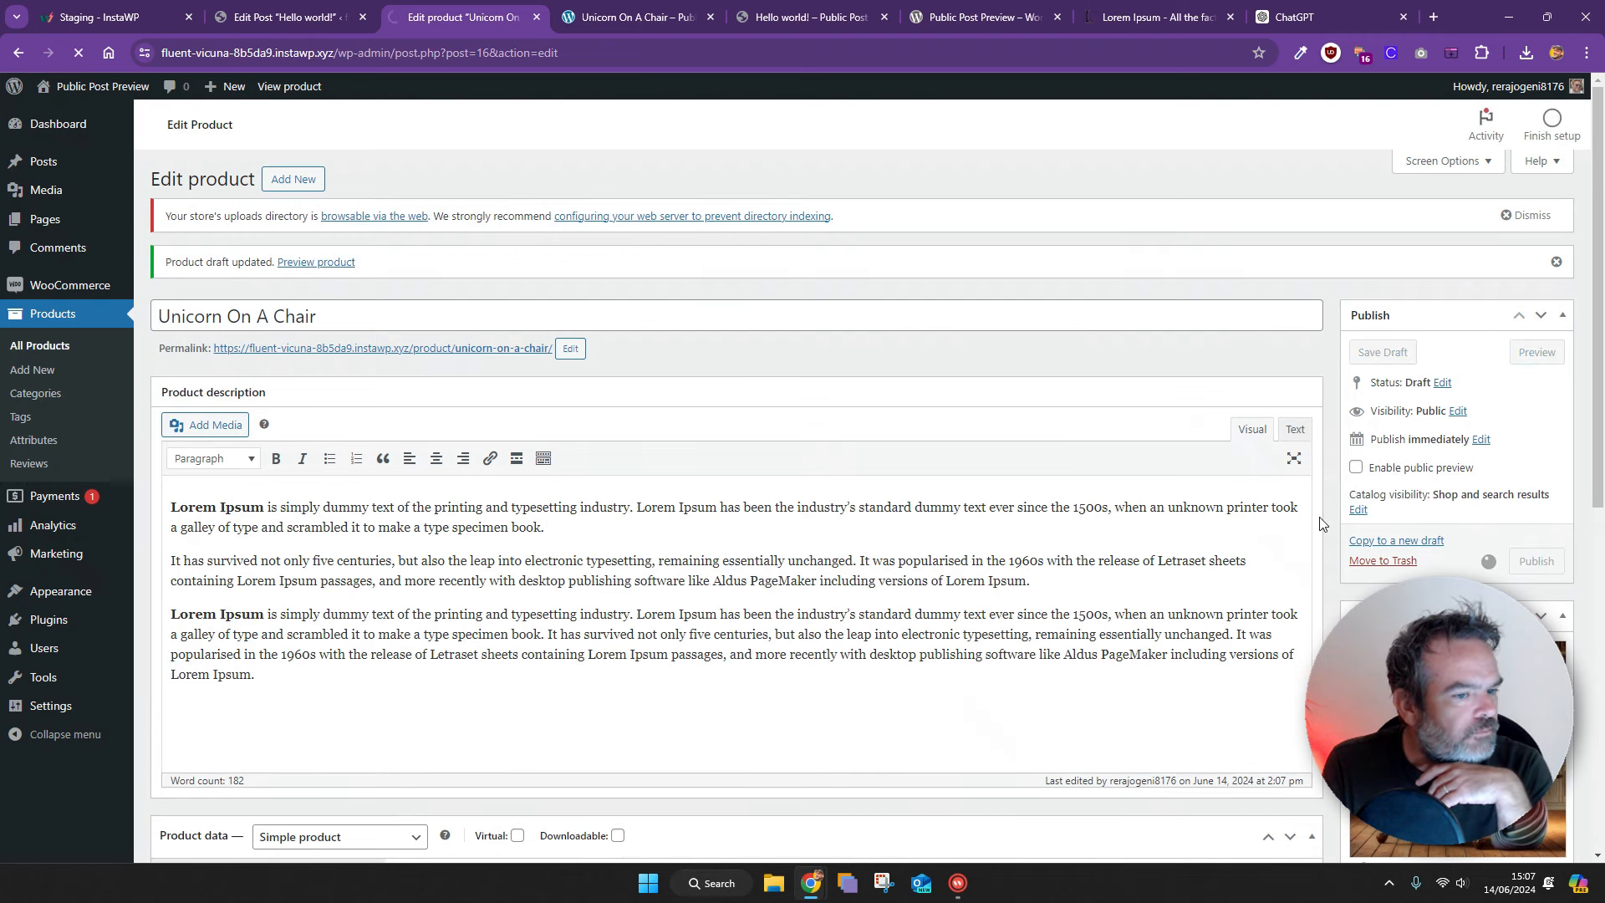
Open the published product's permalink in a new tab and view its product image enlarged, then return to the product page
right_click(431, 358)
left_click(470, 369)
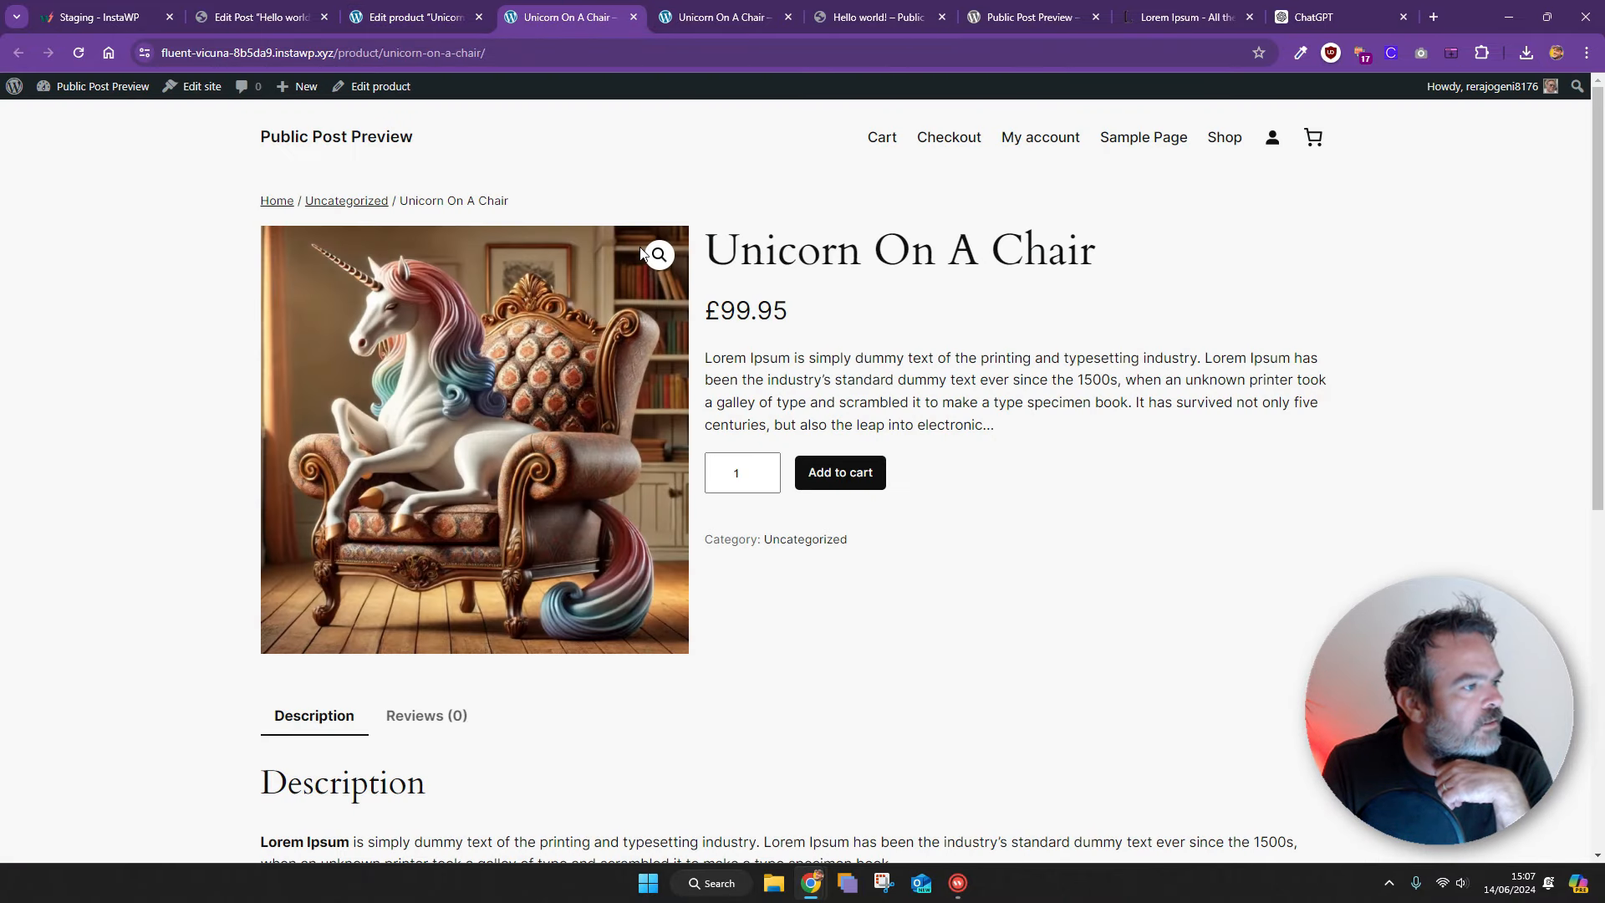
left_click(659, 255)
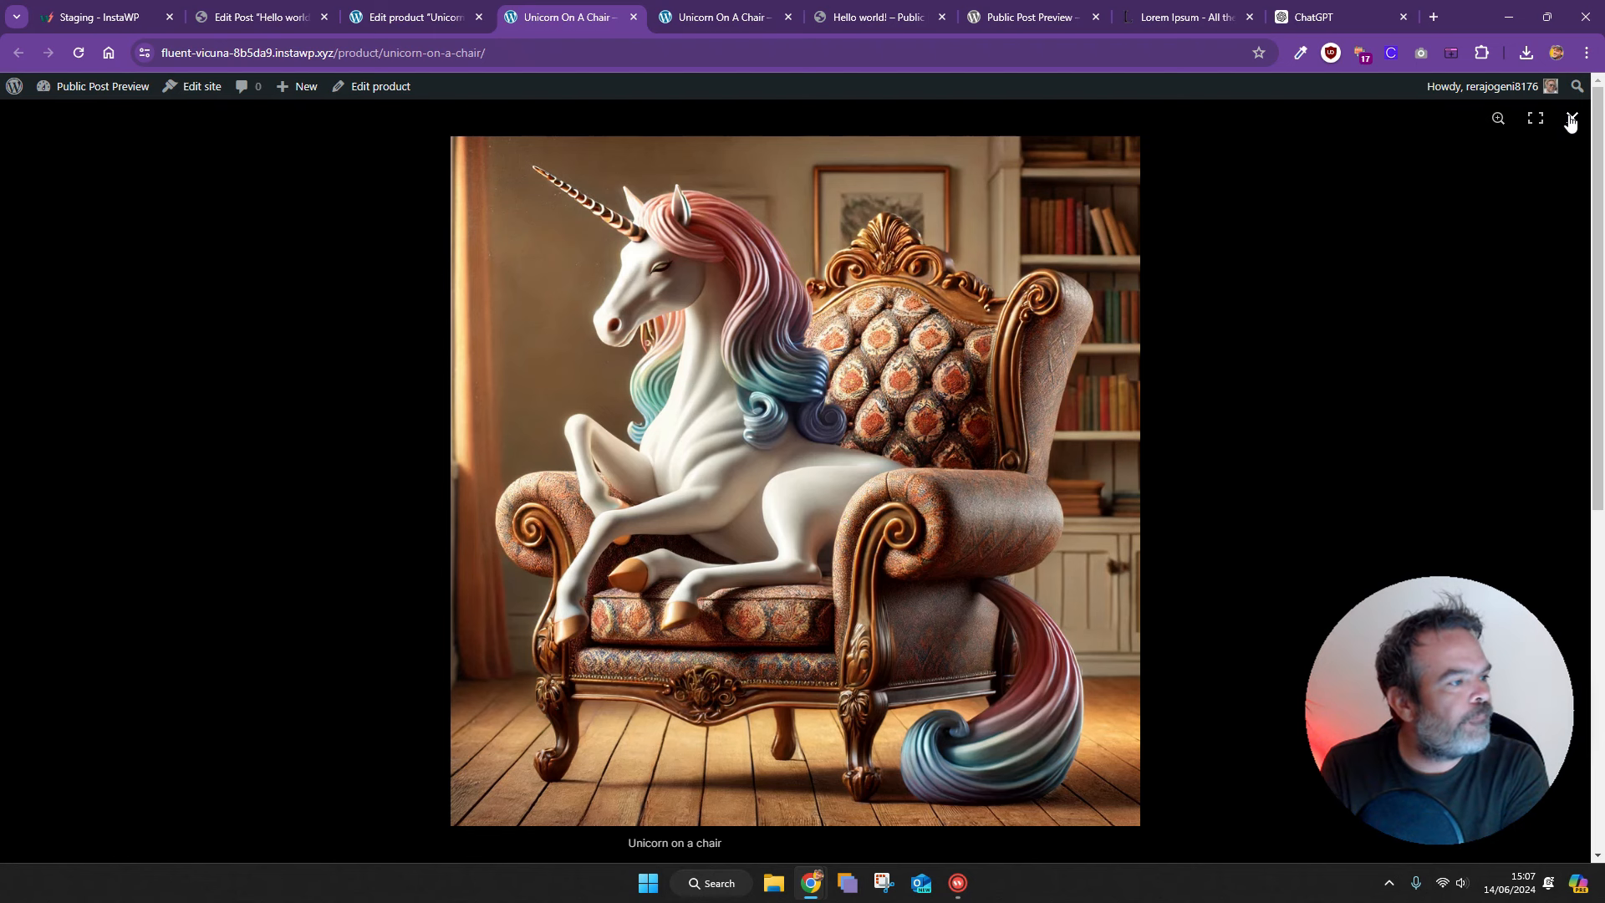
left_click(1571, 119)
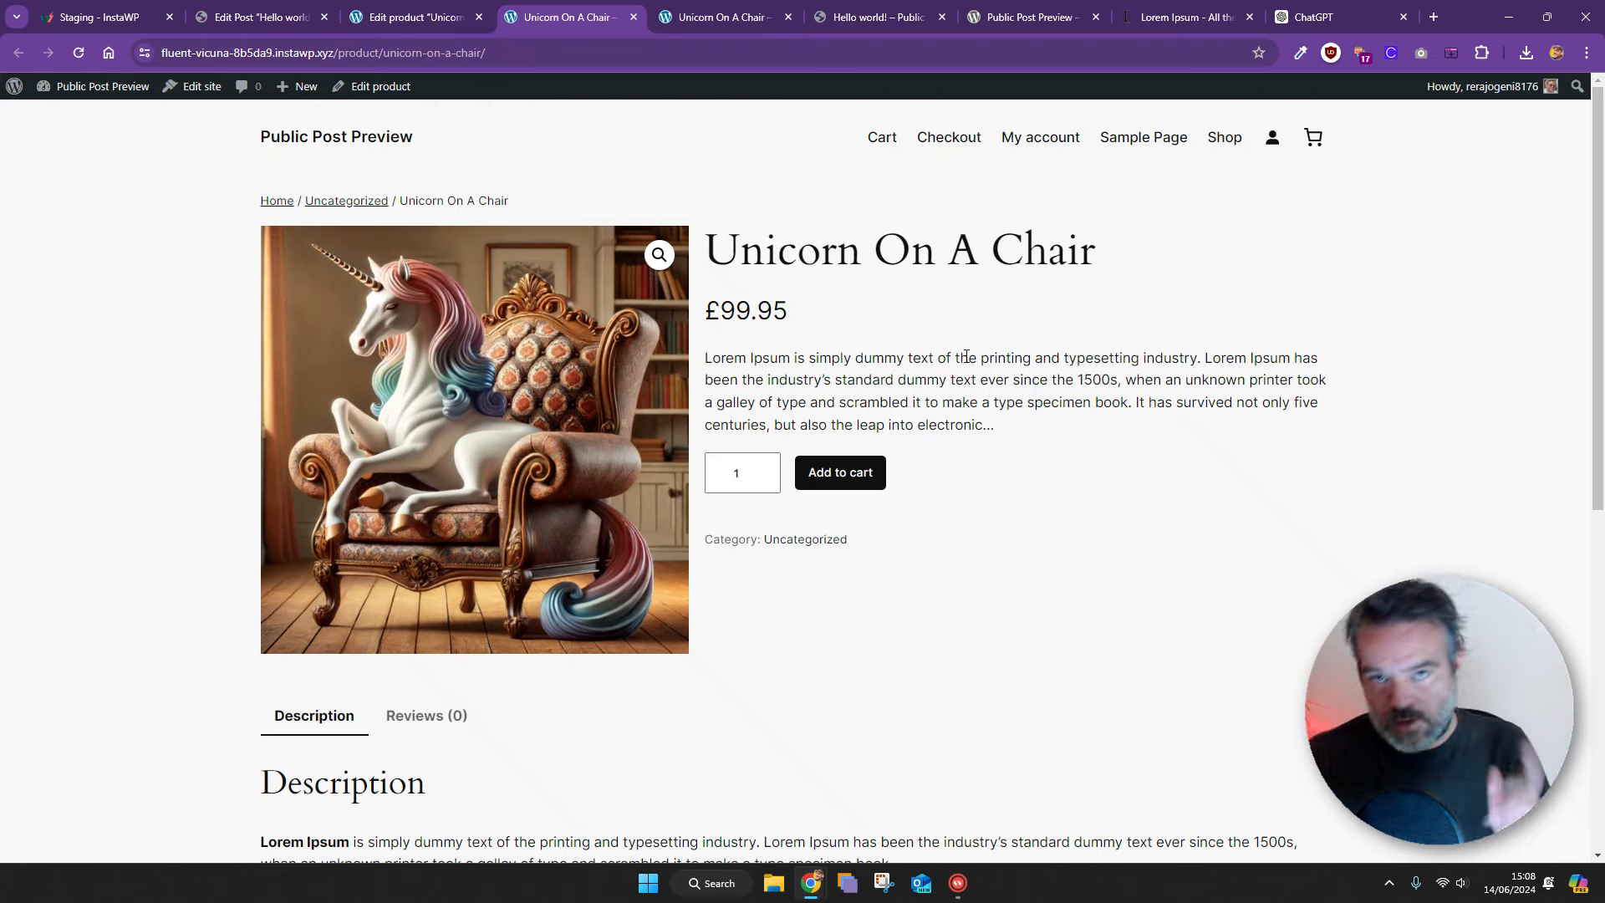
Return to editing the "Unicorn On A Chair" product and dismiss the notice about the browsable uploads directory
left_click(451, 15)
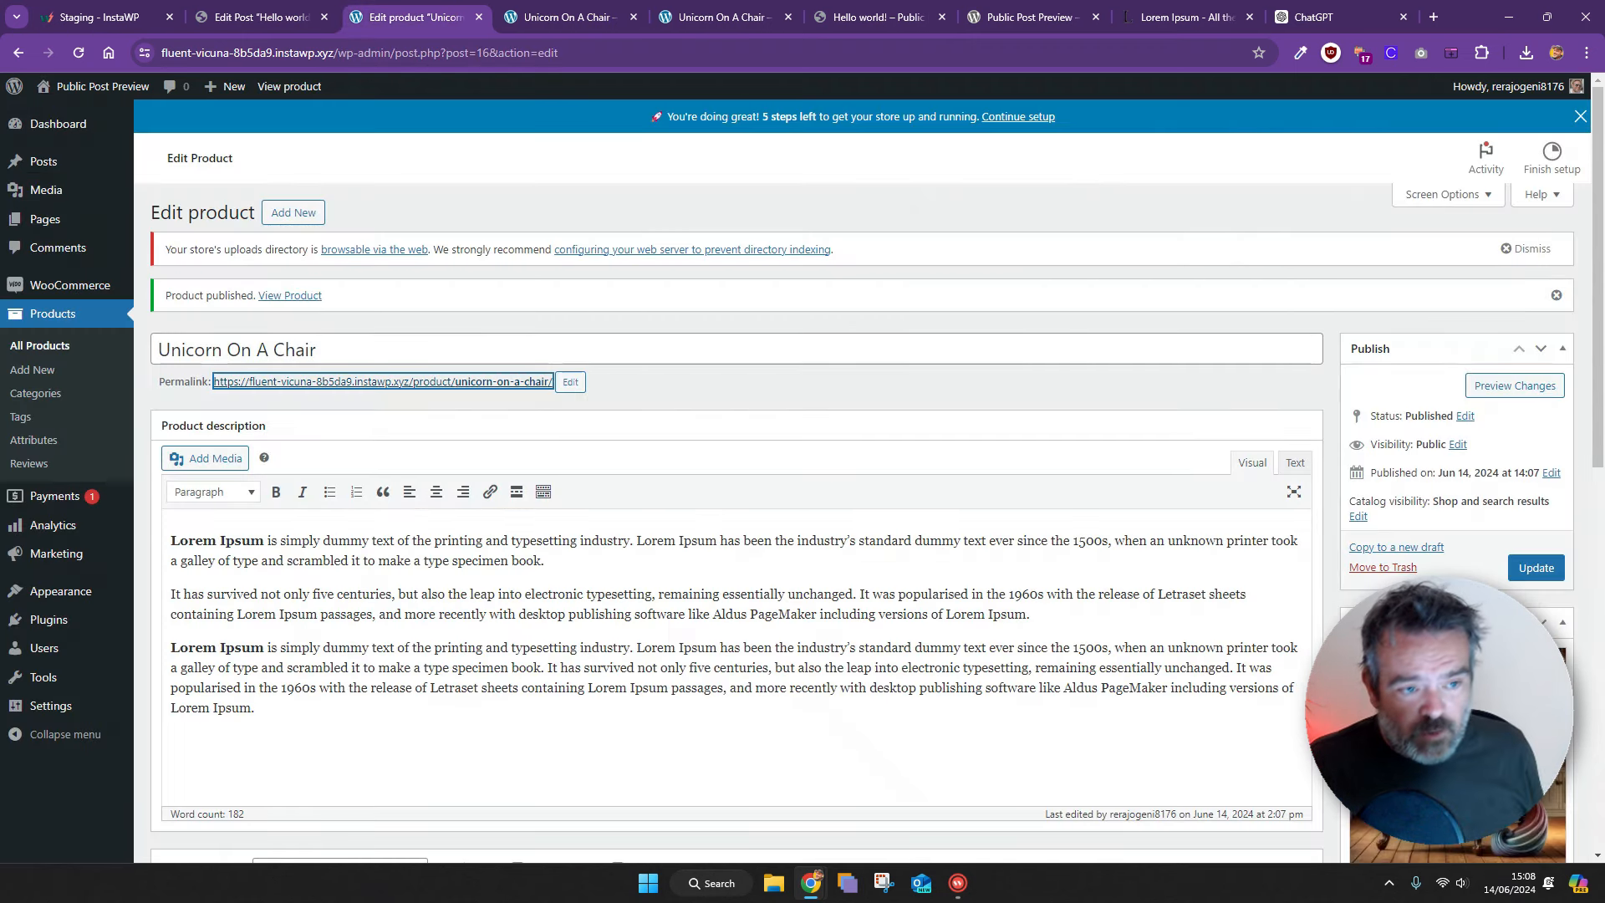
left_click(1526, 249)
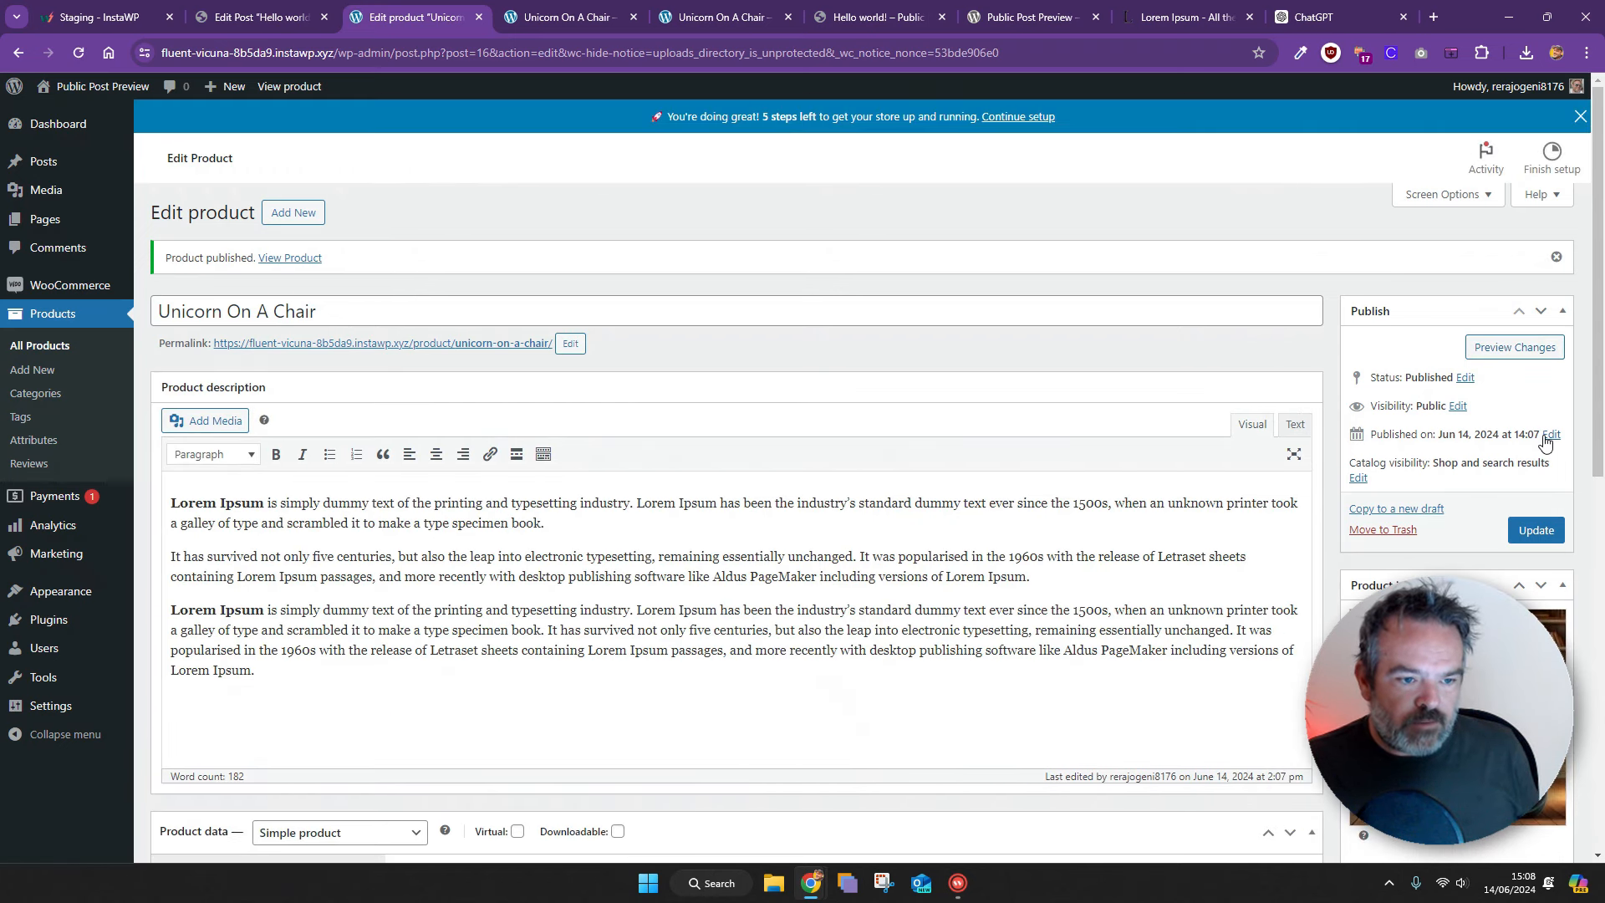
Change the "Unicorn On A Chair" product's status from published to Draft and update the product
left_click(1551, 435)
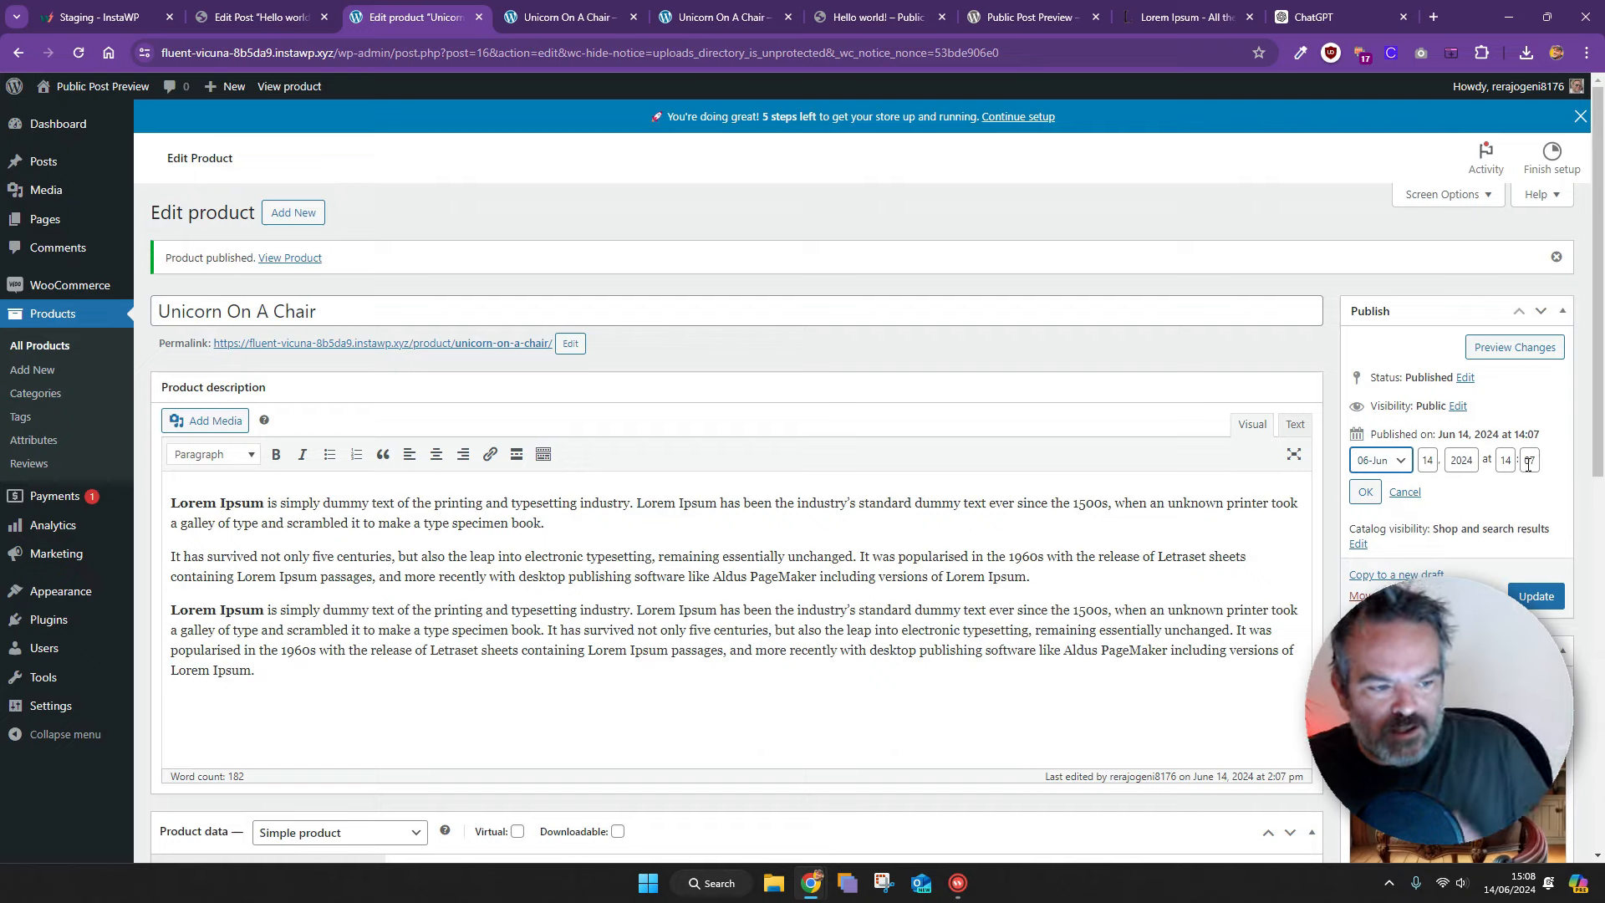
left_click(1358, 544)
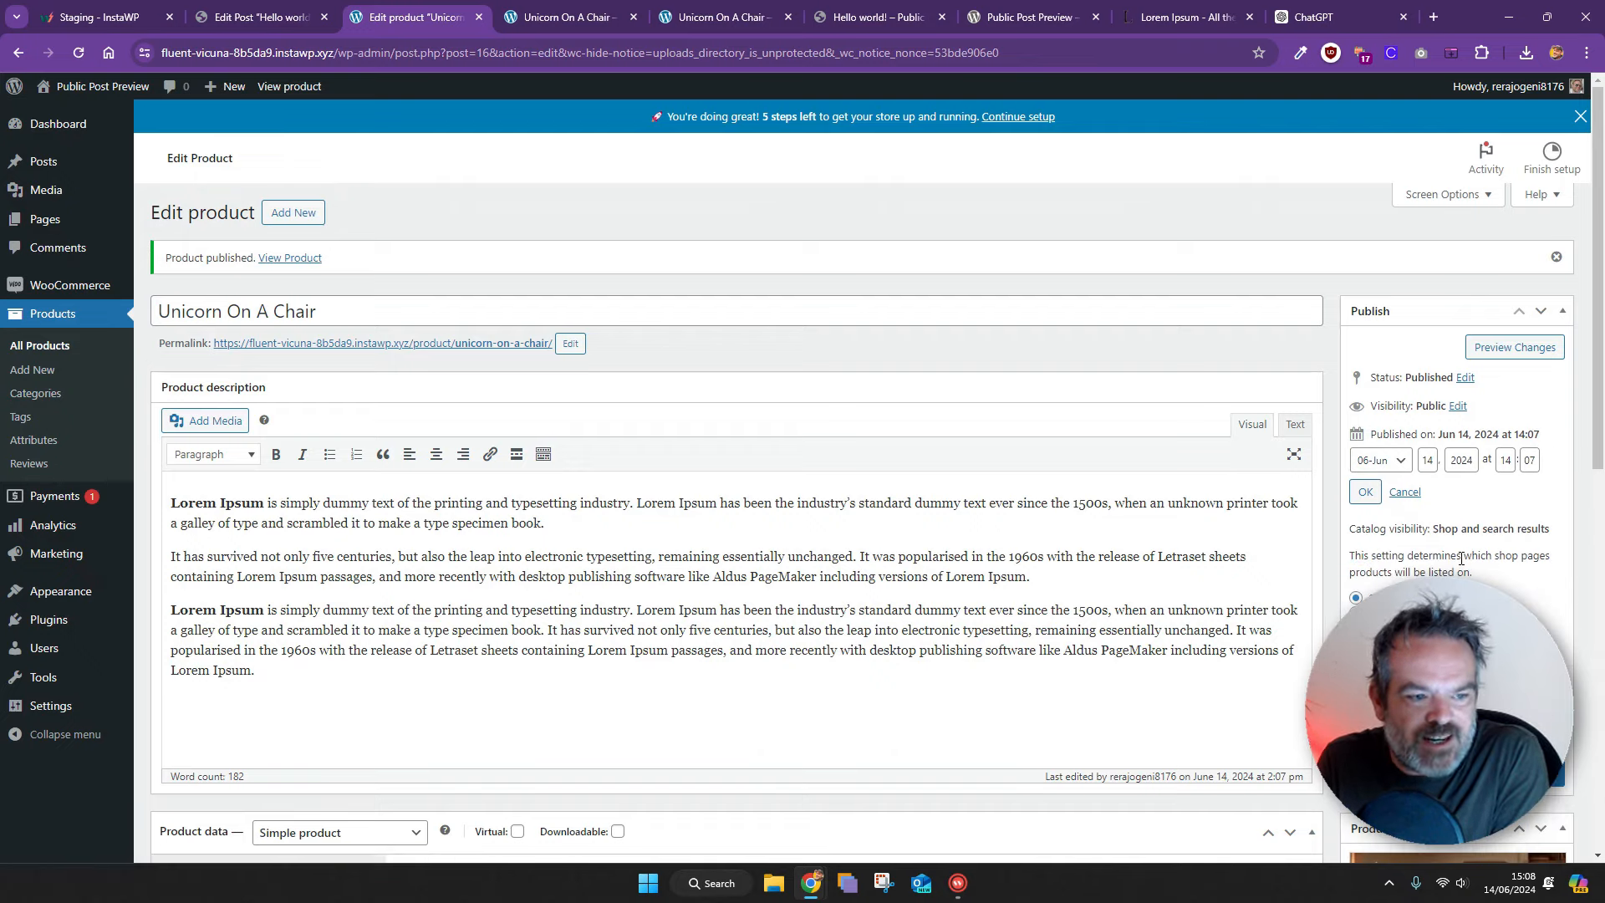
left_click(1456, 407)
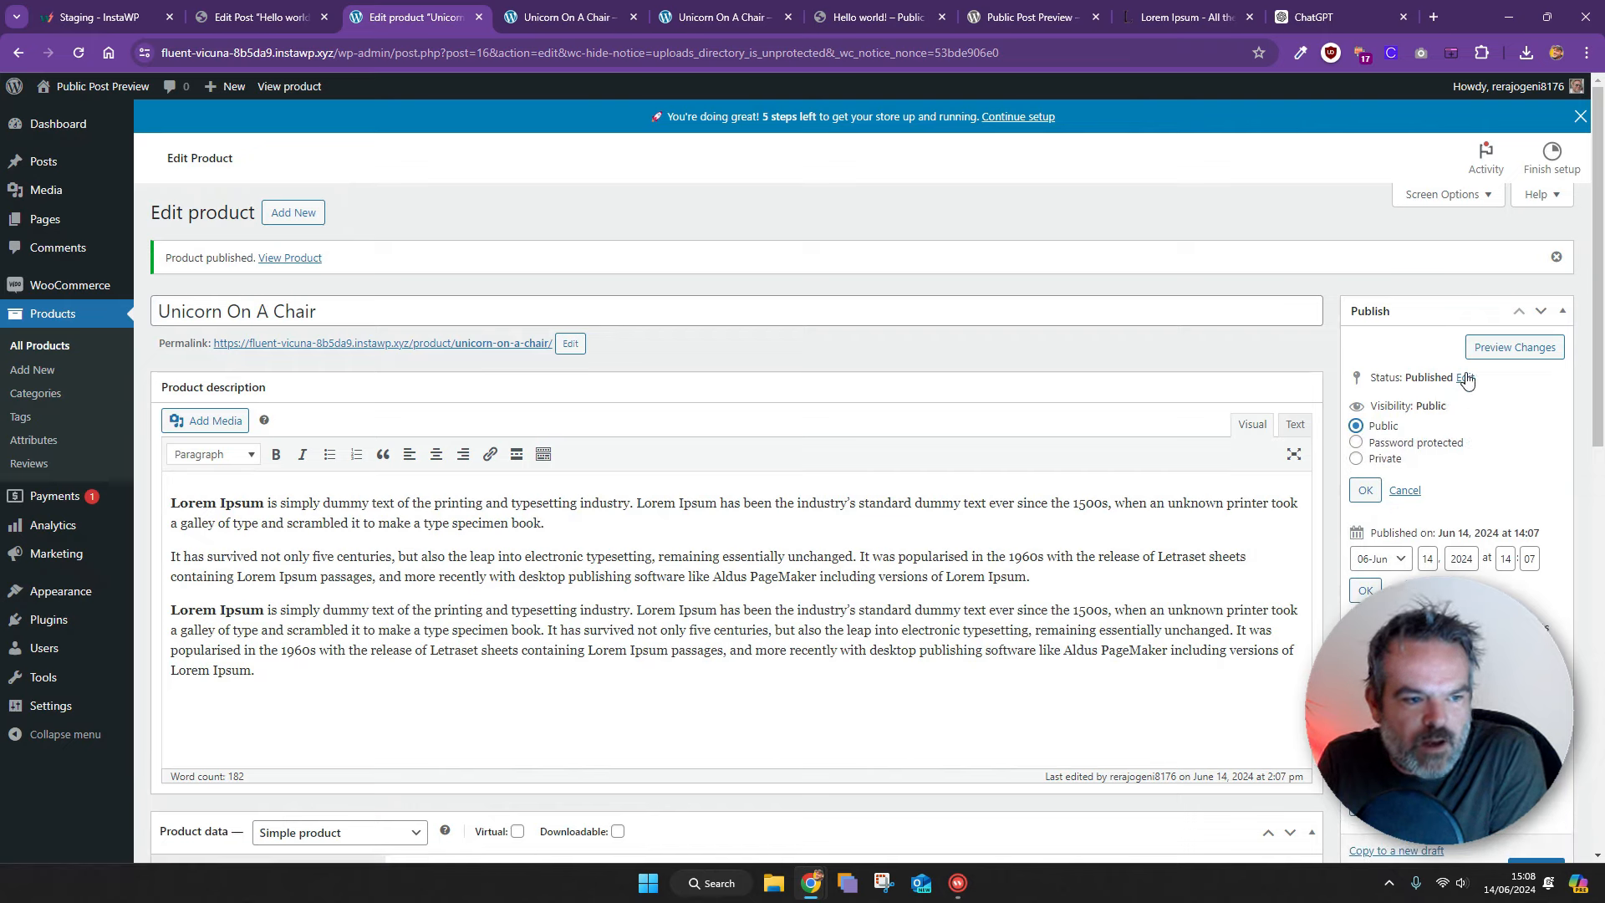
left_click(1464, 377)
left_click(1425, 402)
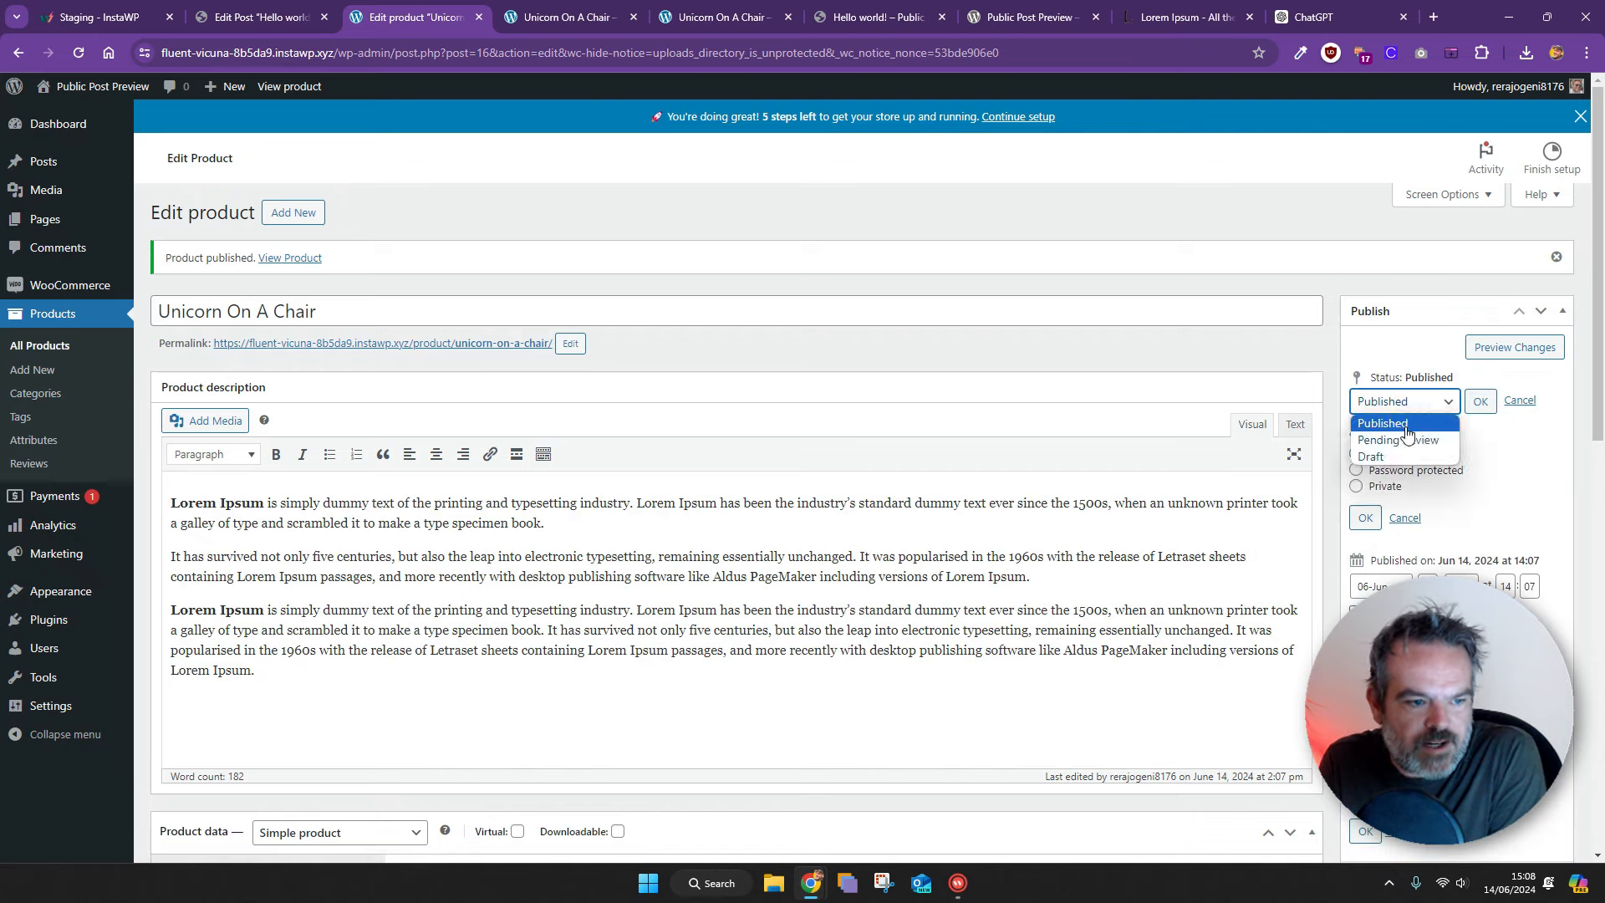
left_click(1399, 452)
left_click(1480, 401)
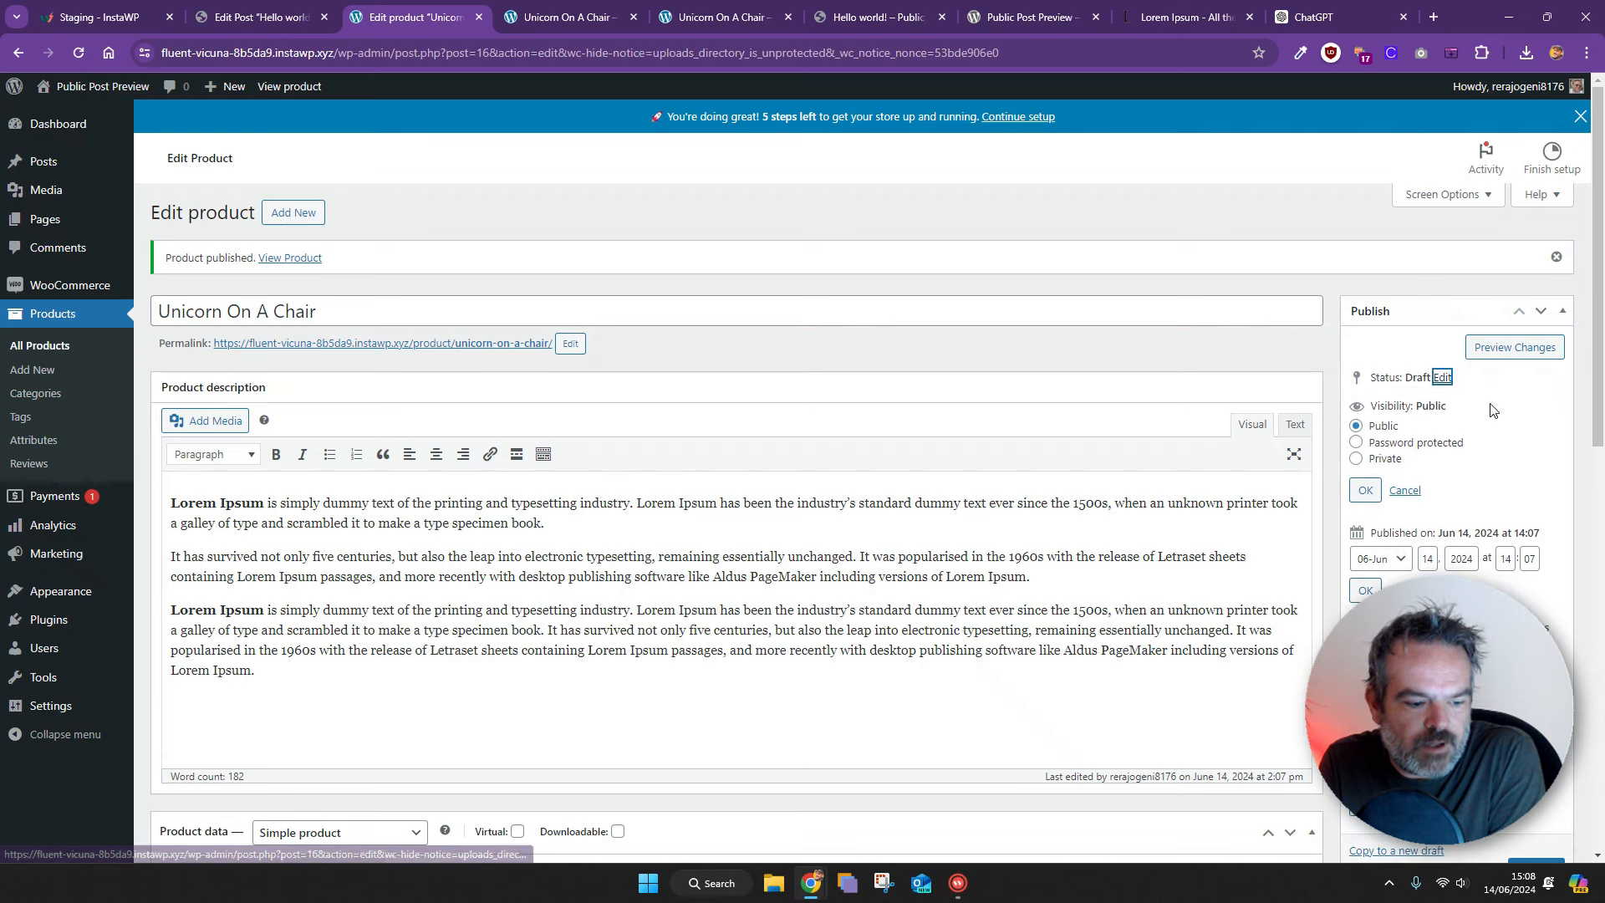
scroll(1489, 444, "down", 3)
scroll(1489, 444, "up", 2)
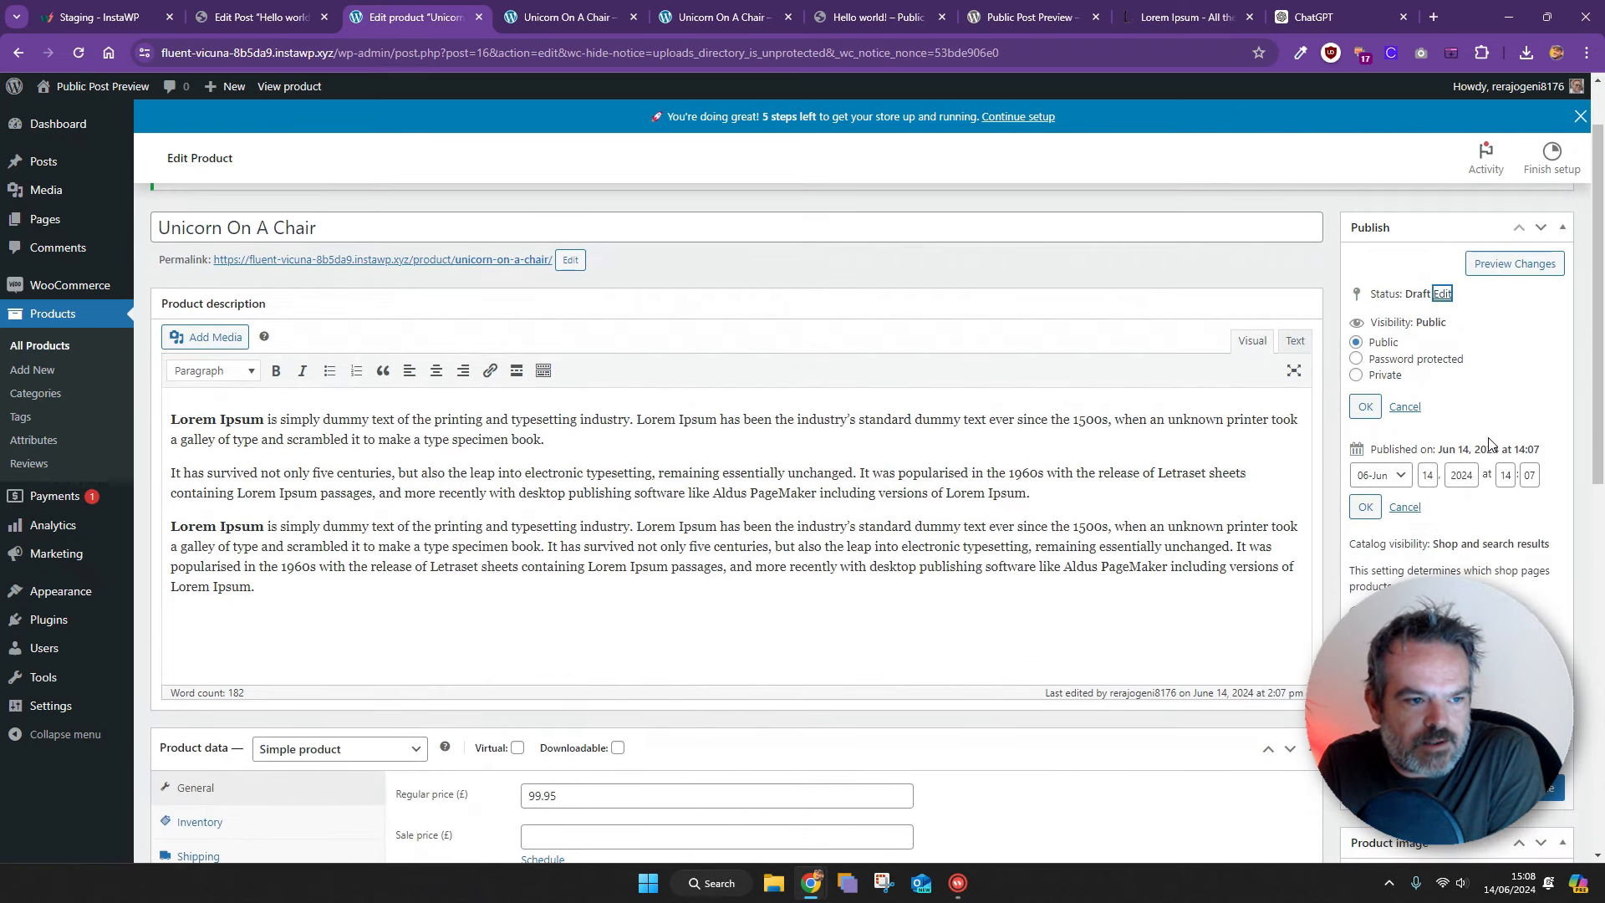
left_click(1369, 409)
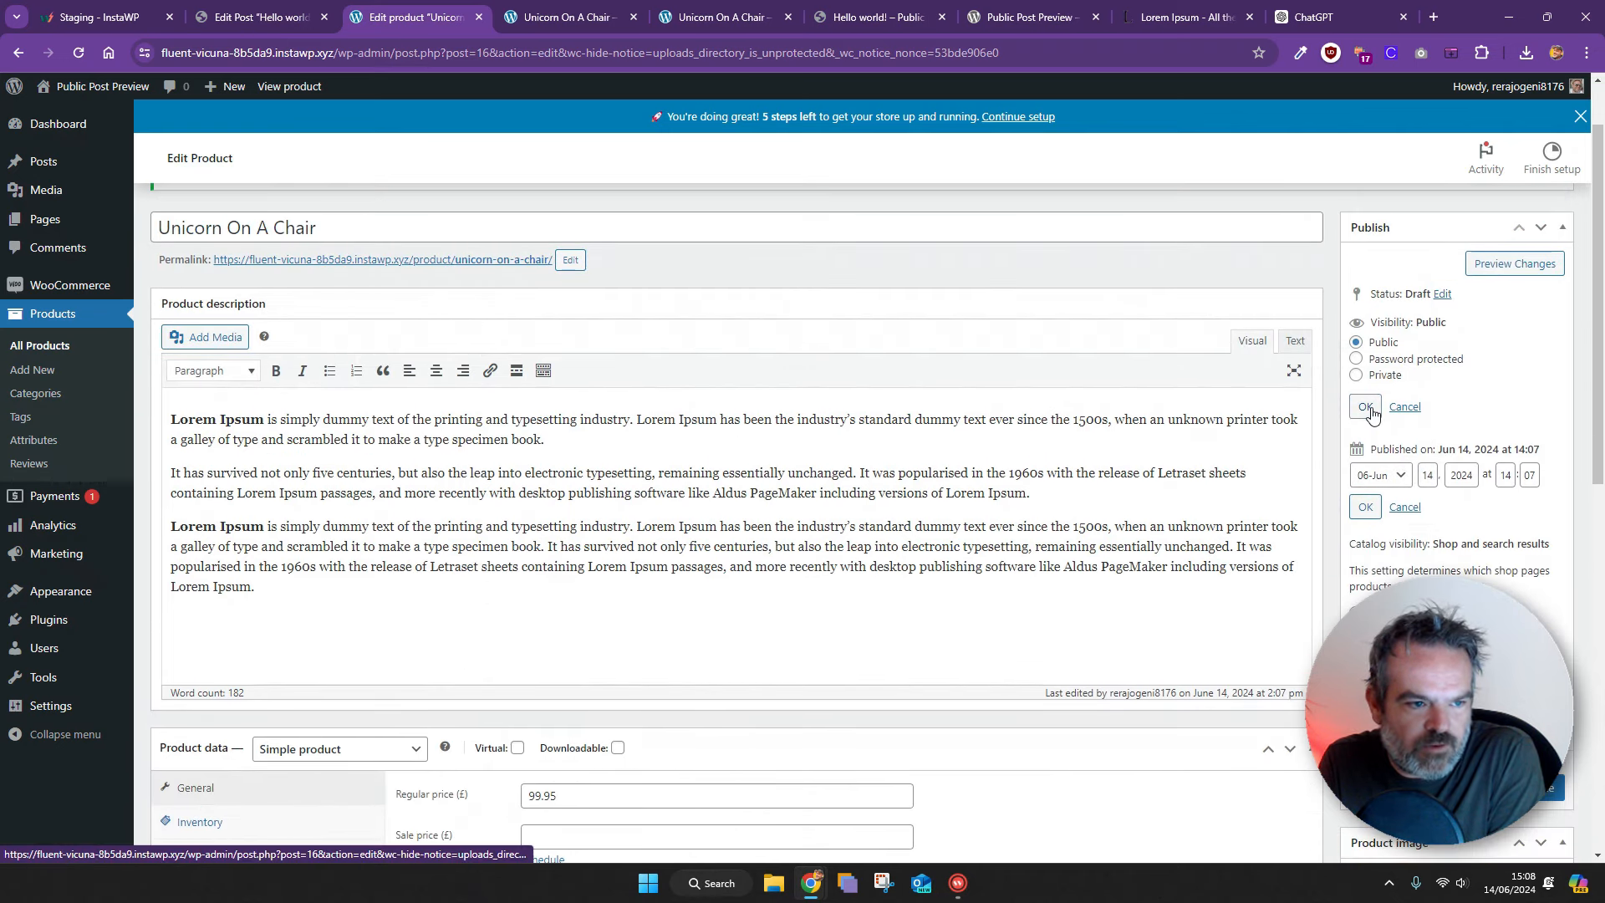
left_click(1368, 408)
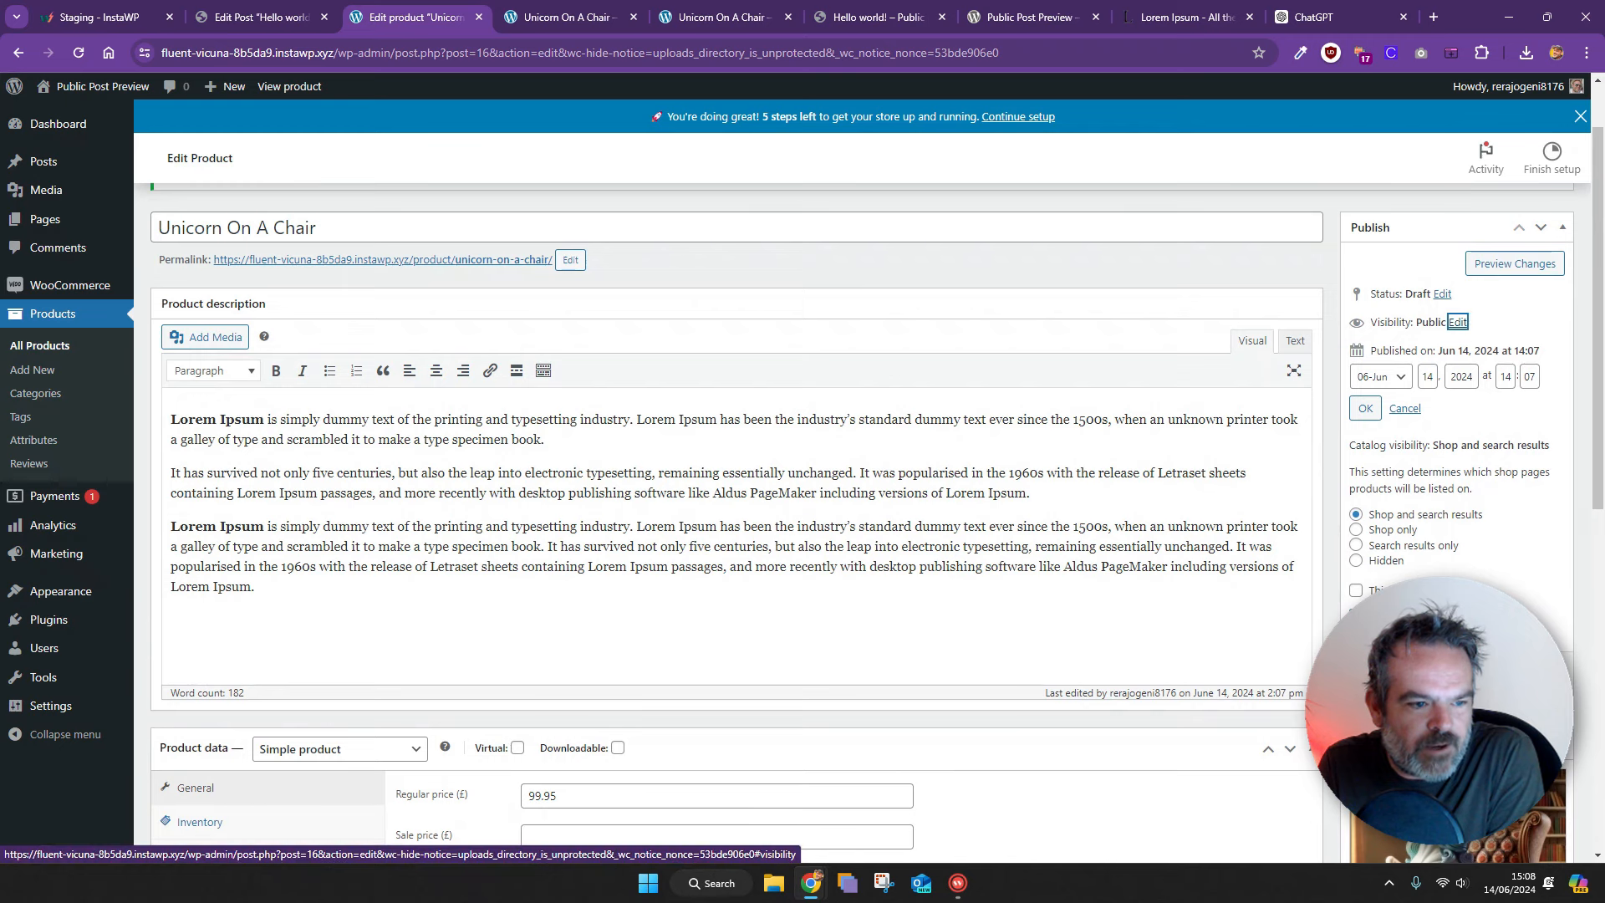
left_click(1538, 690)
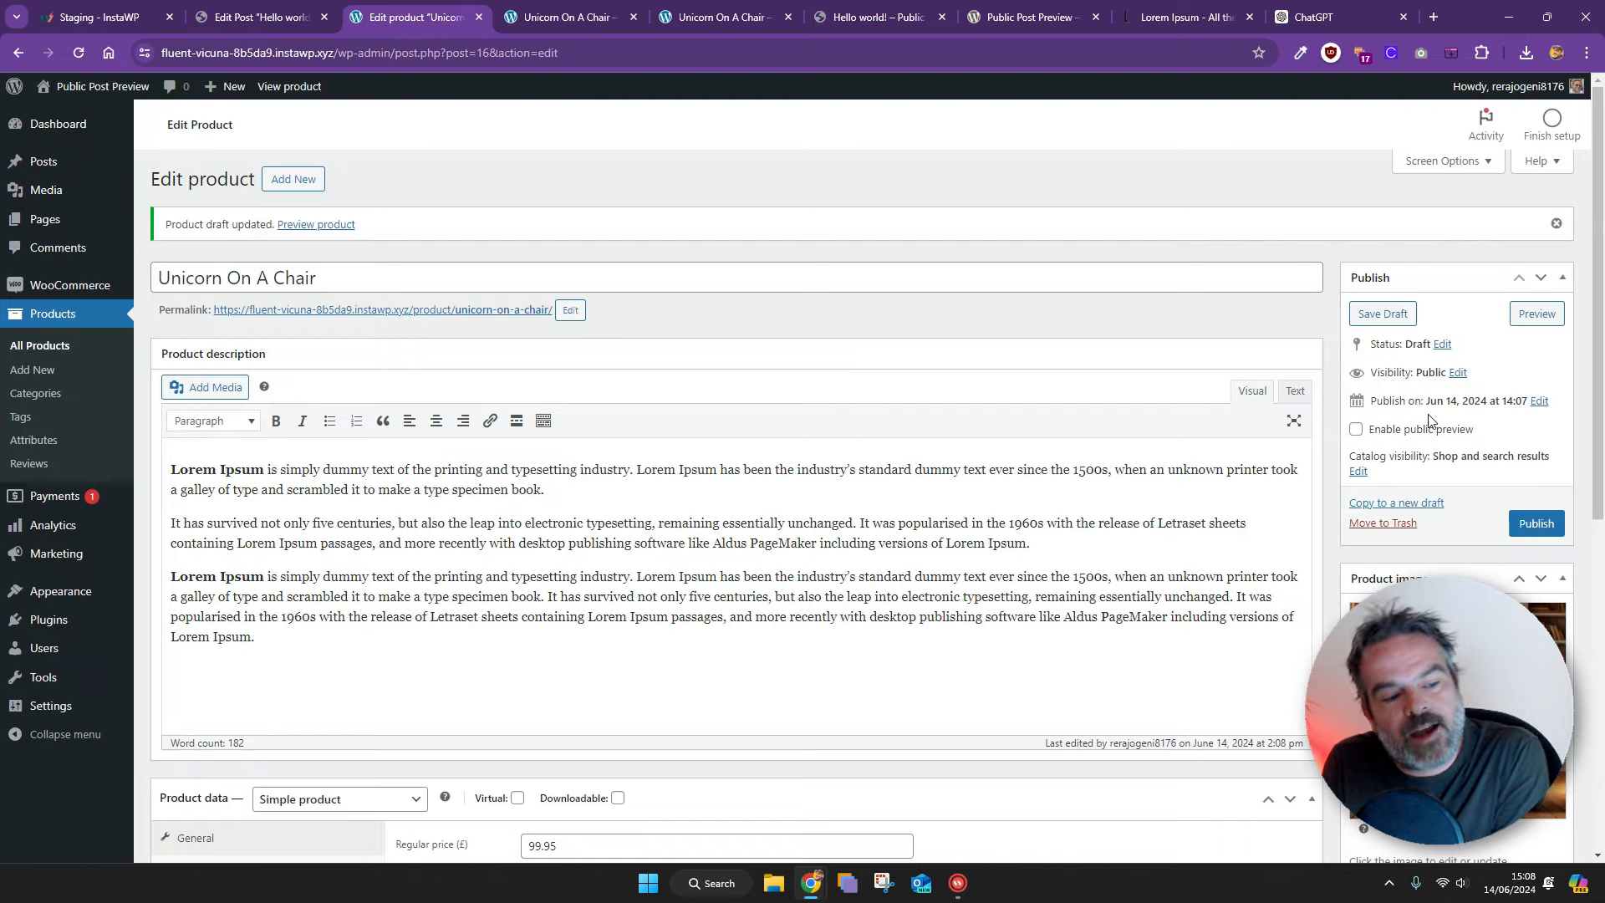
Enable public preview for the draft product and copy its preview link
left_click(1356, 430)
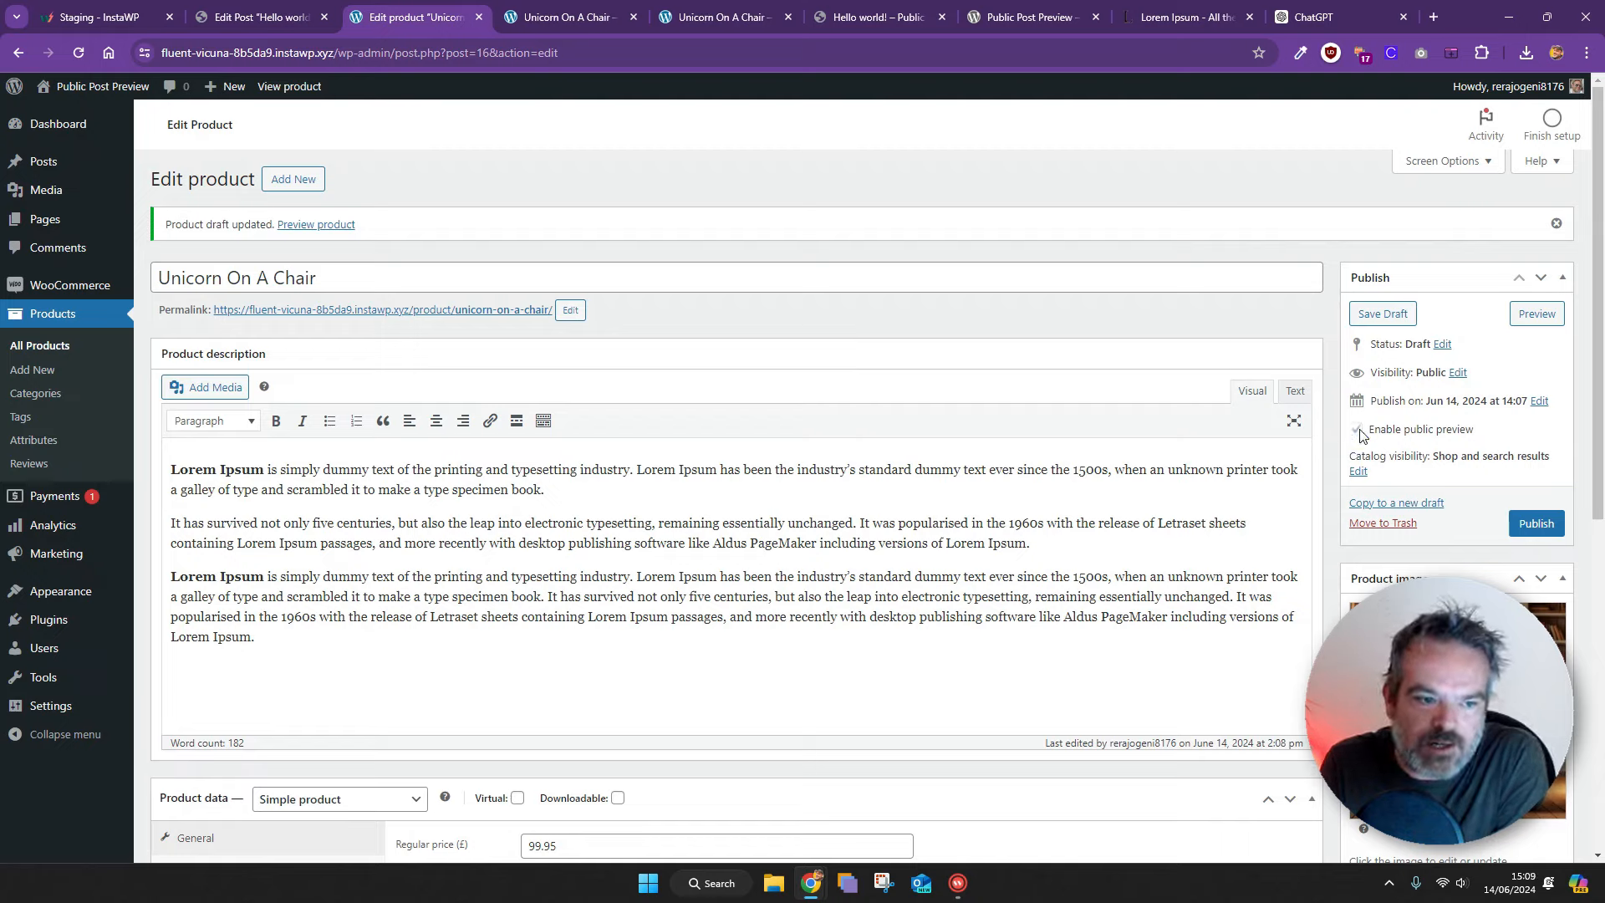
left_click(1487, 453)
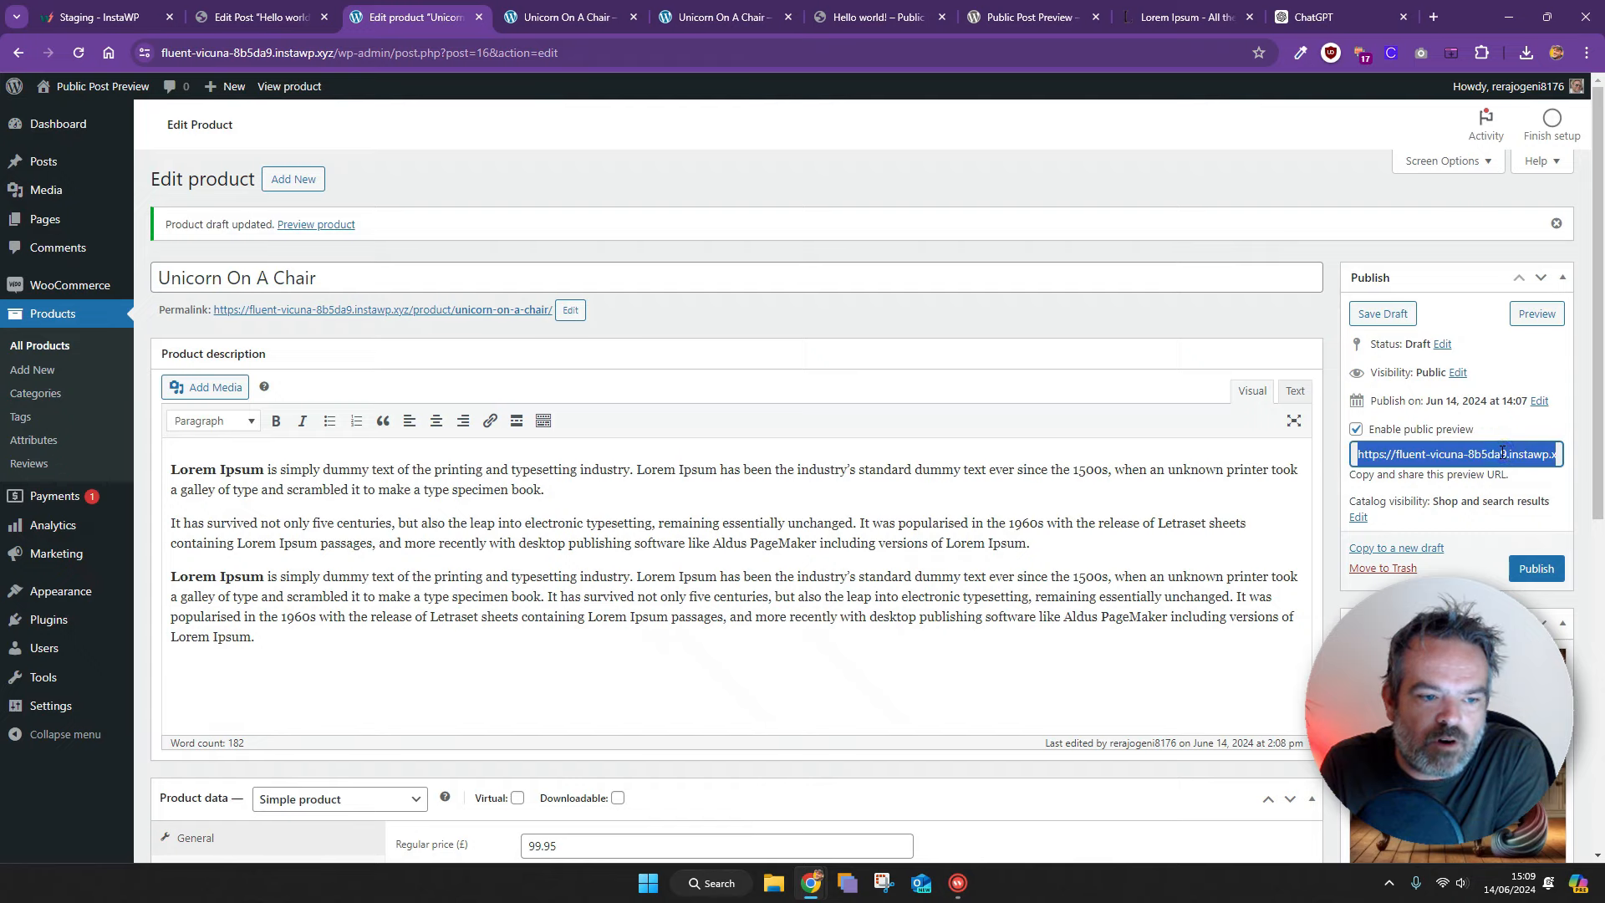
right_click(1502, 455)
left_click(1222, 468)
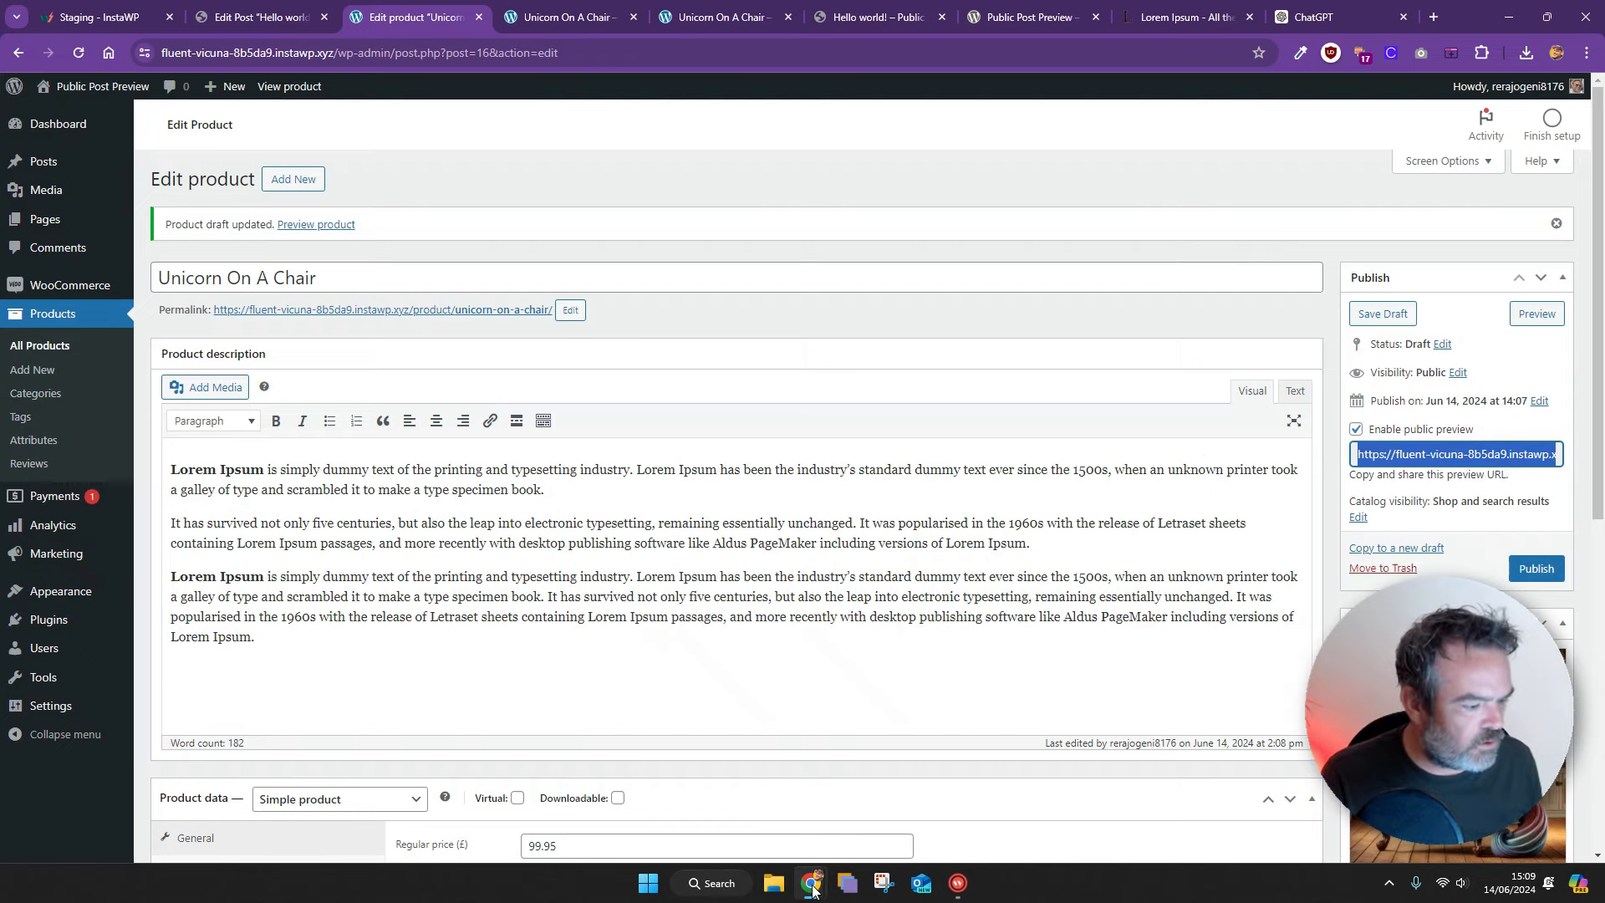
Load the copied preview link in the Incognito window to view the draft product logged out, then put that window away
mouse_move(811, 883)
left_click(968, 807)
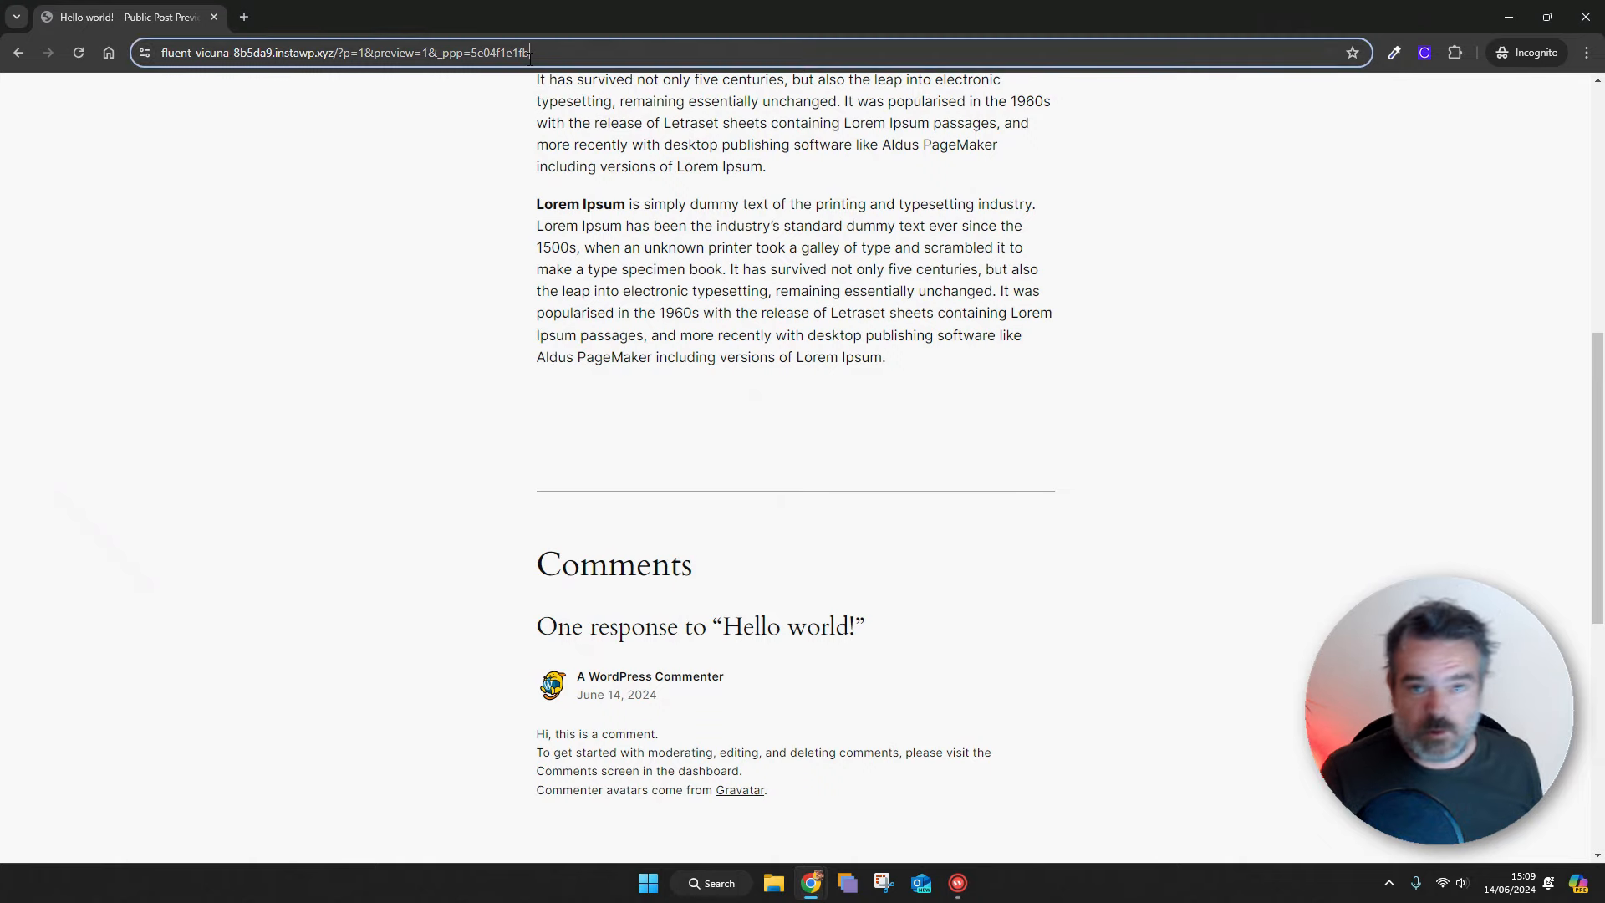
left_click(530, 59)
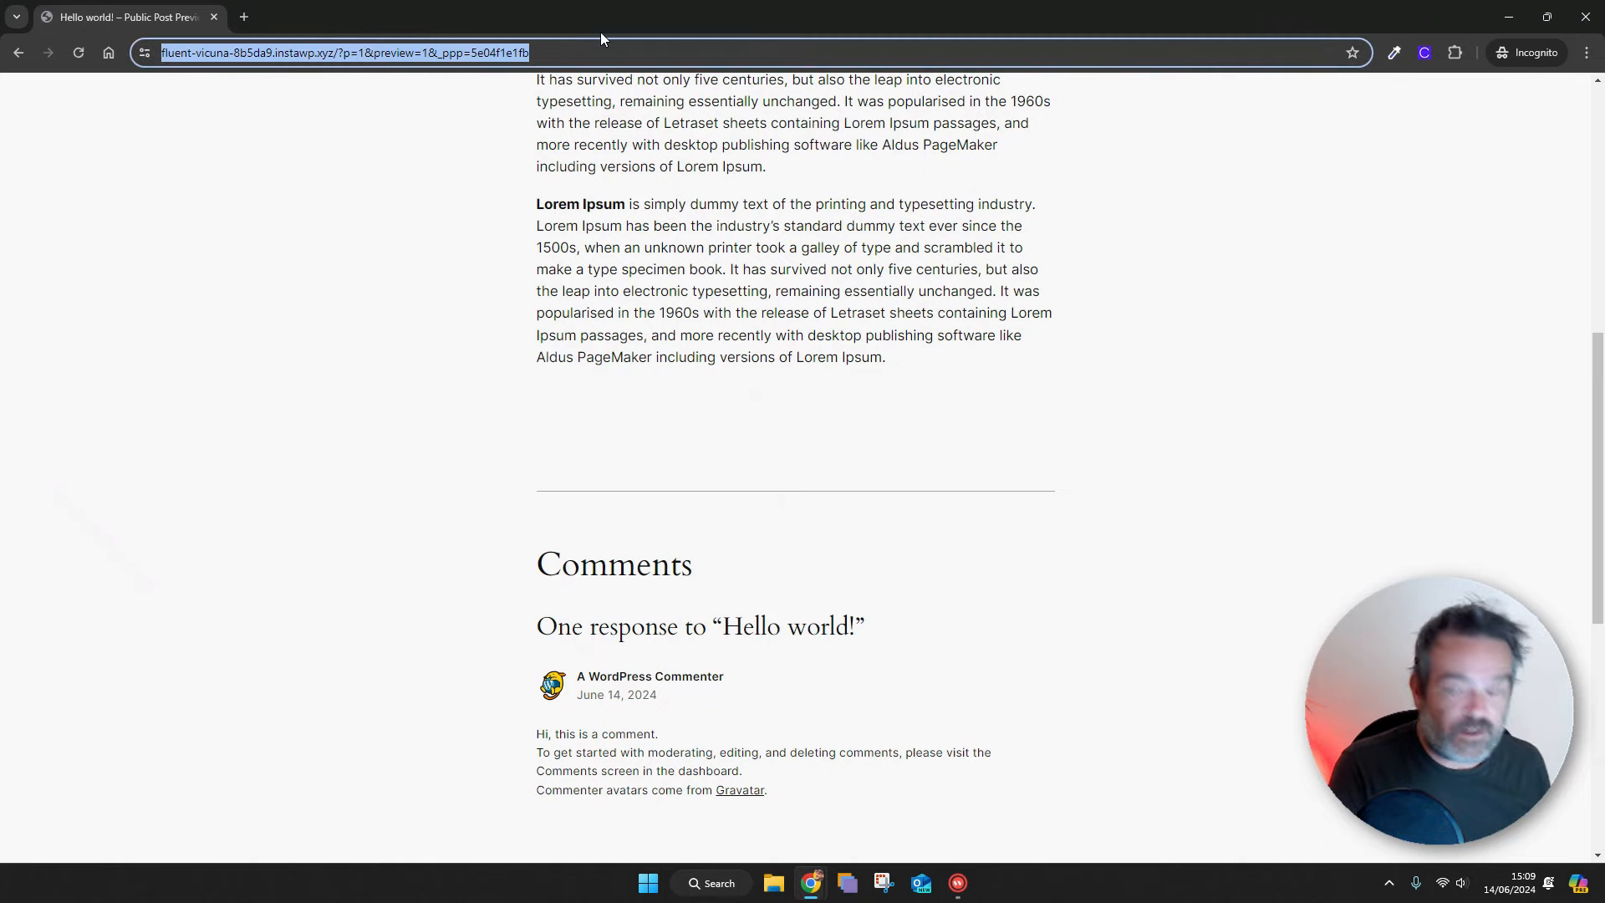
key("ctrl+v")
key("Return")
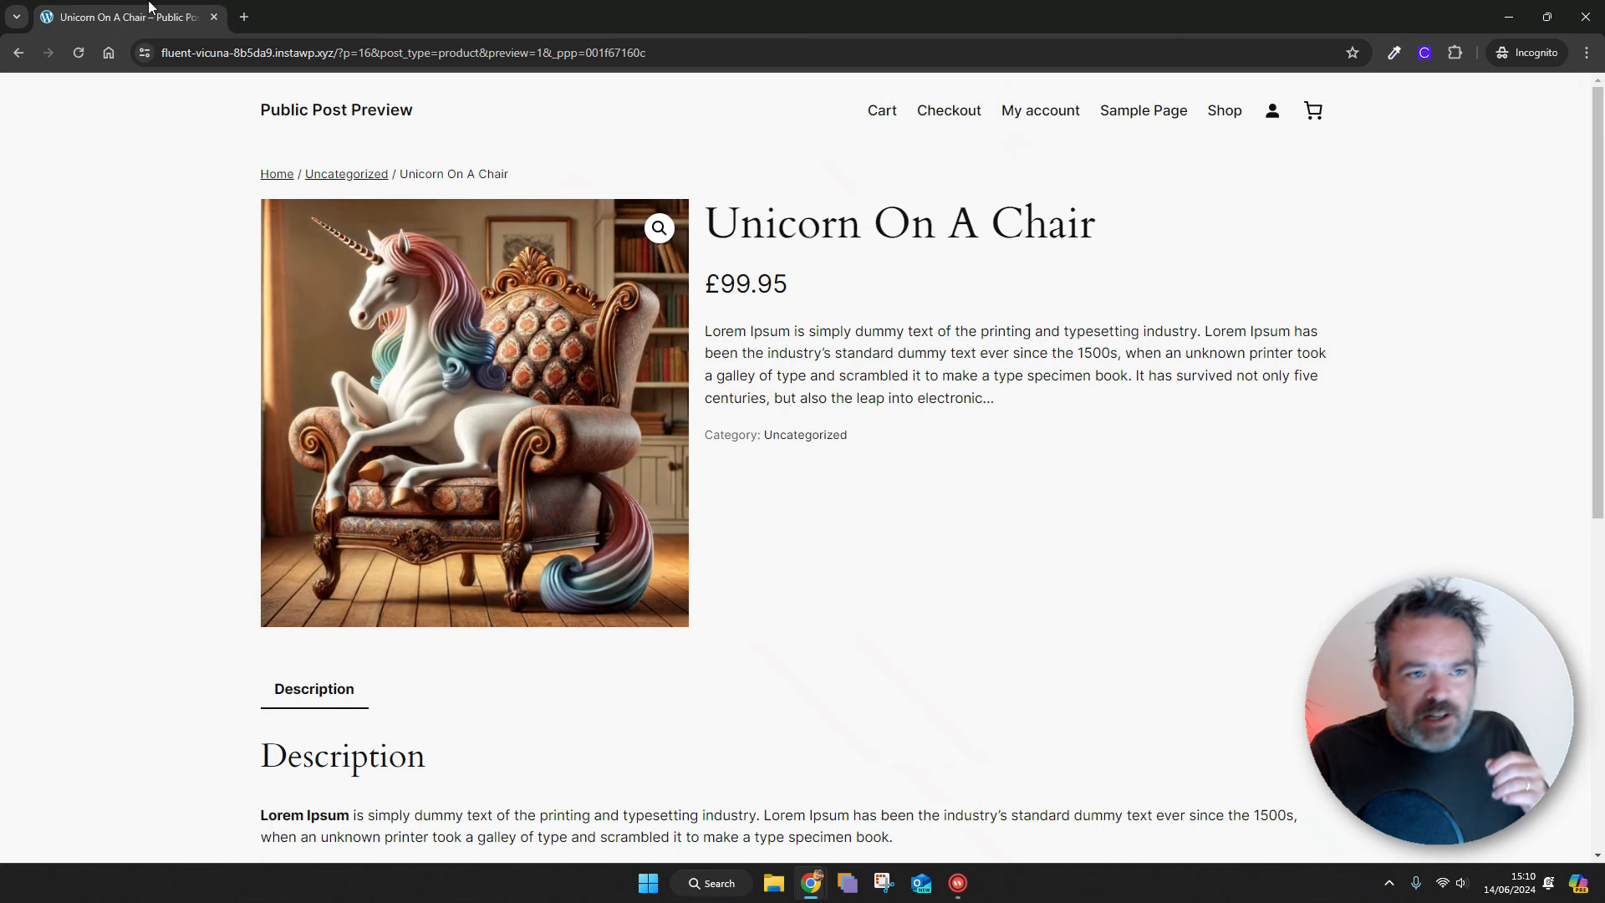
left_click(1513, 20)
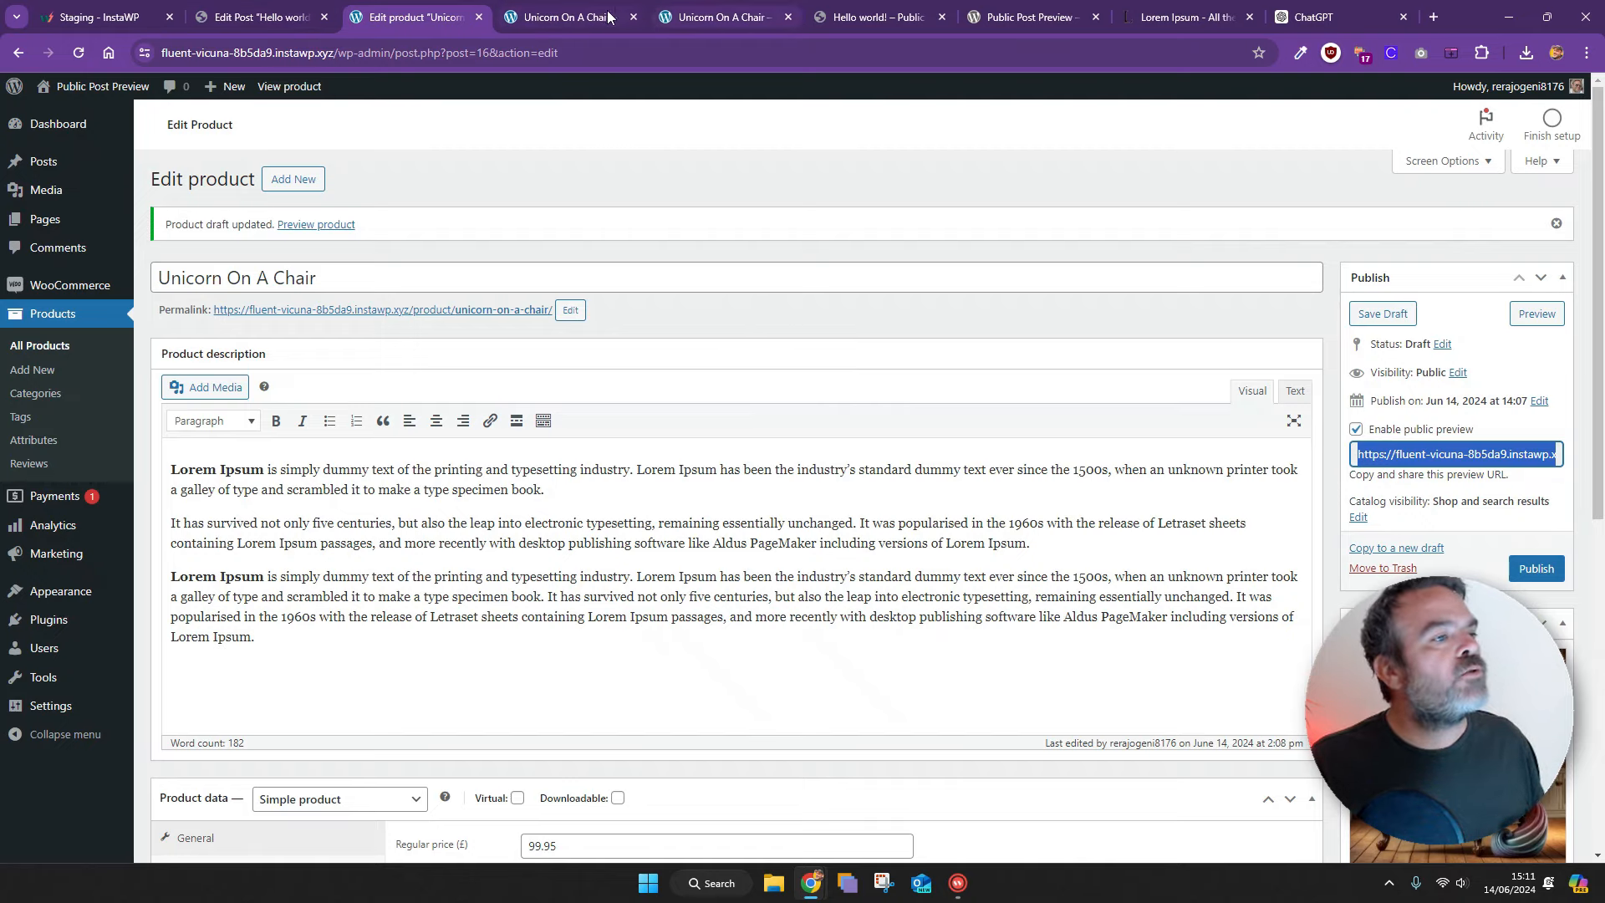
On the Public Post Preview plugin page, expand the FAQ answer about extending the nonce time and copy its ppp_nonce_life filter code
left_click(1012, 19)
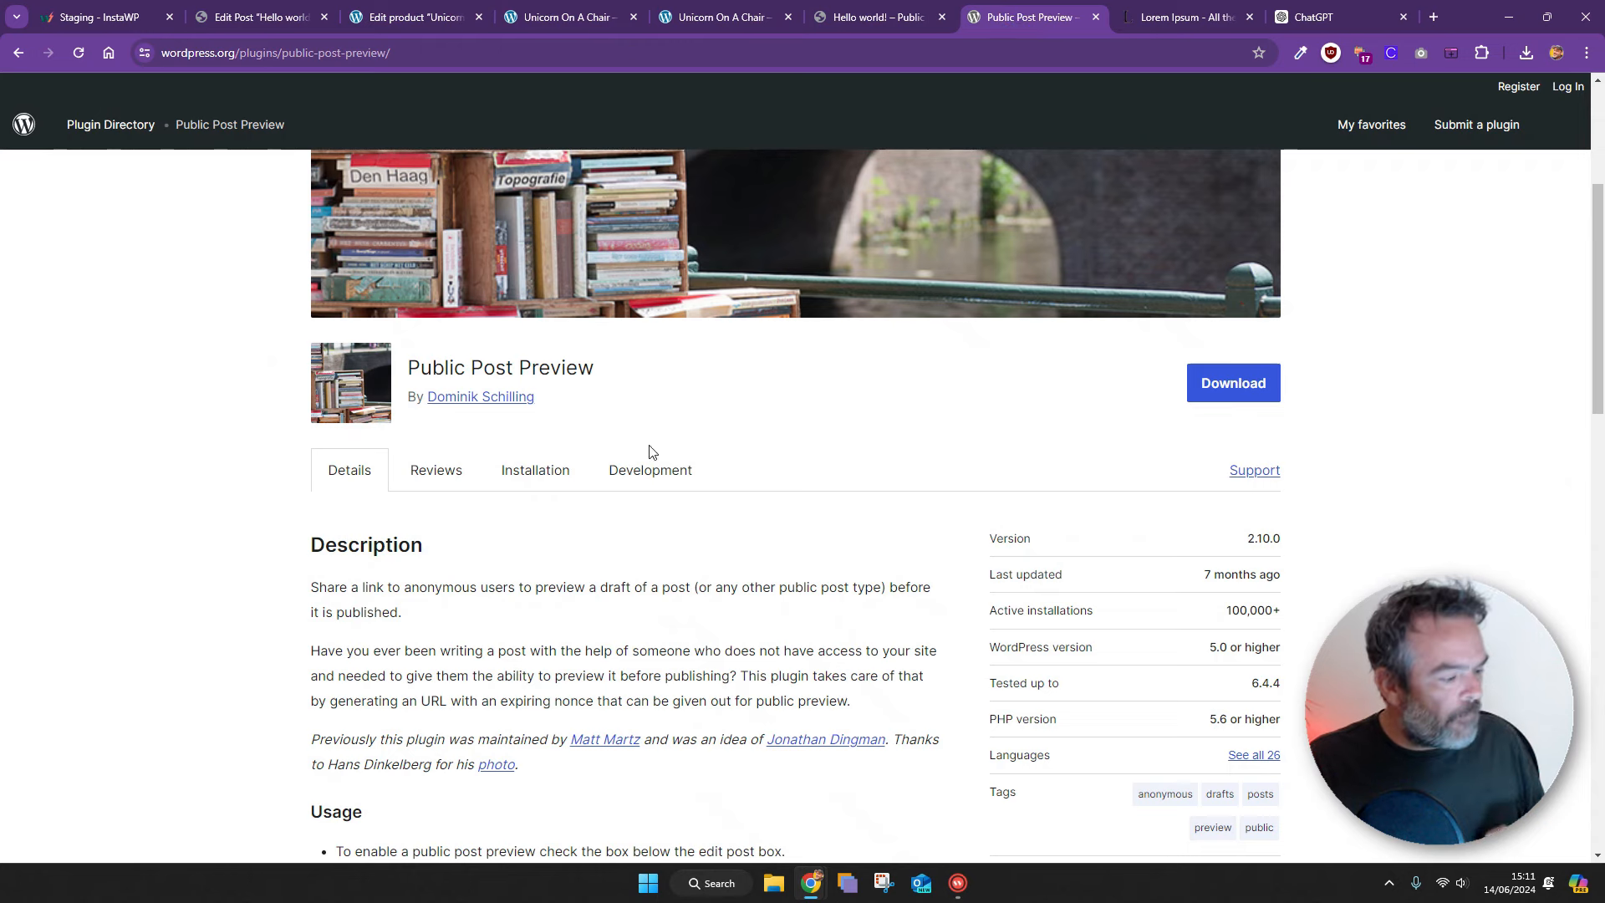
scroll(716, 627, "down", 9)
scroll(717, 623, "down", 7)
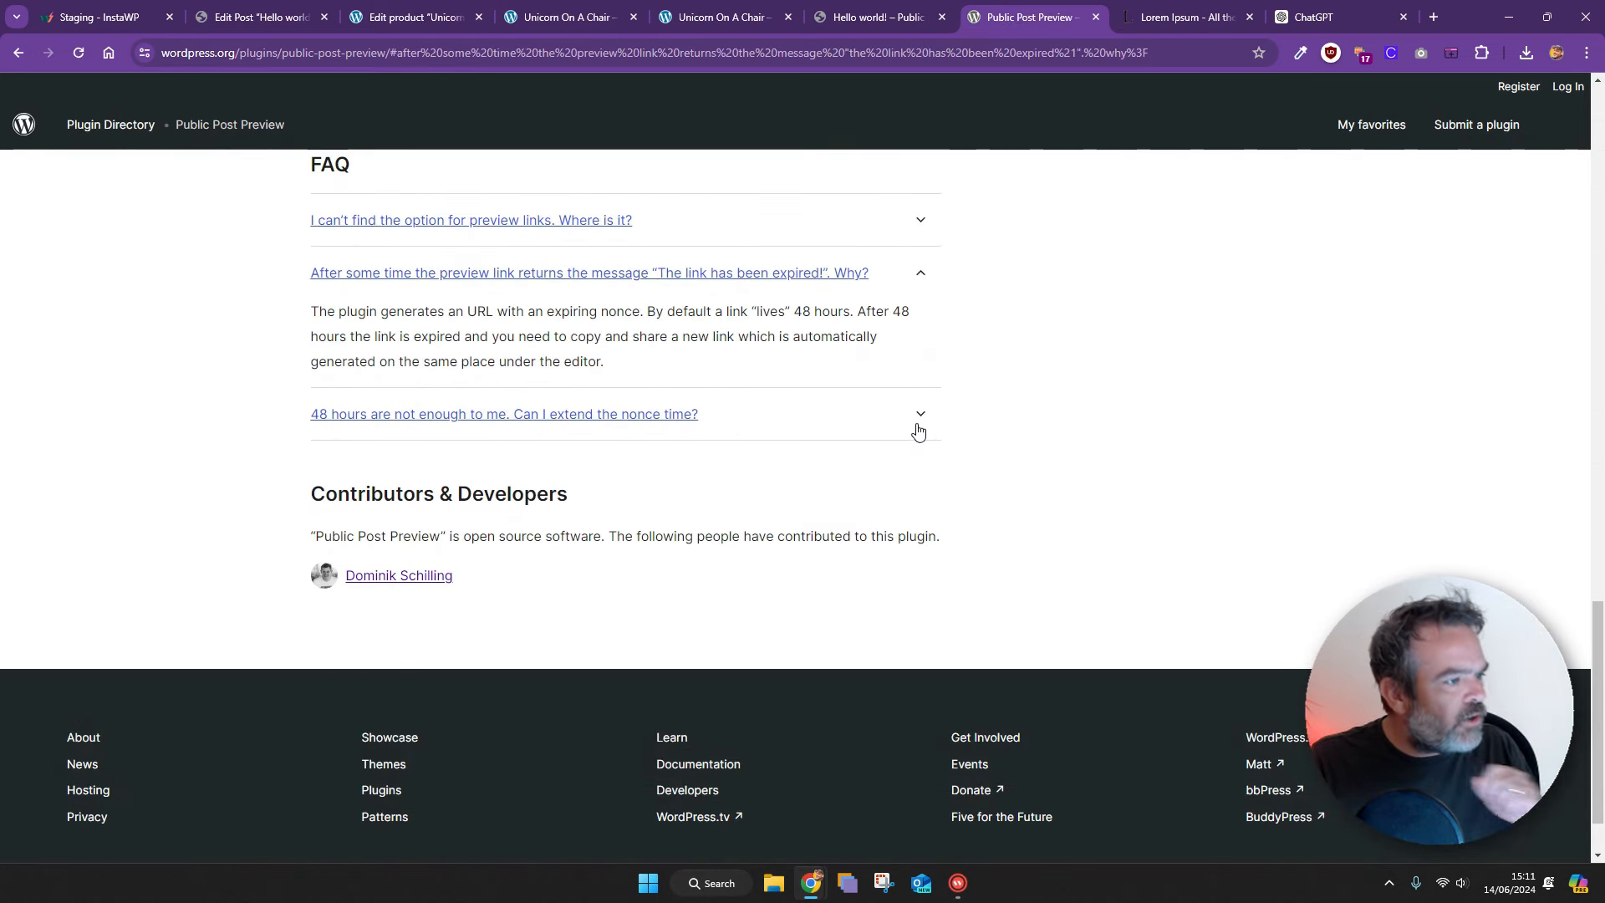
scroll(798, 458, "up", 2)
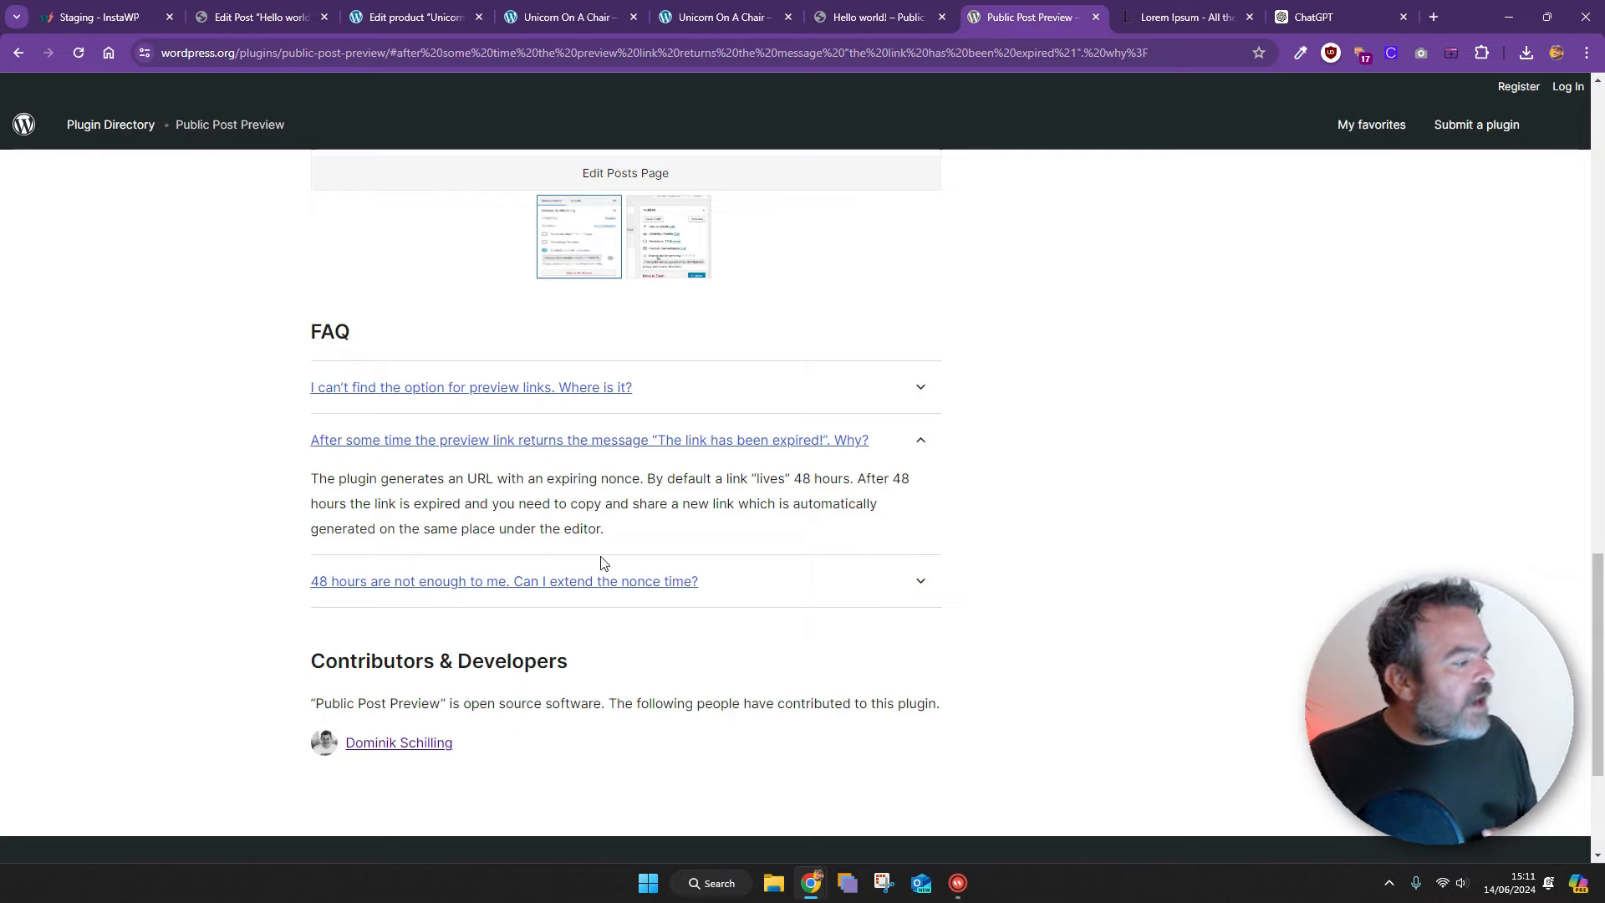
left_click(863, 573)
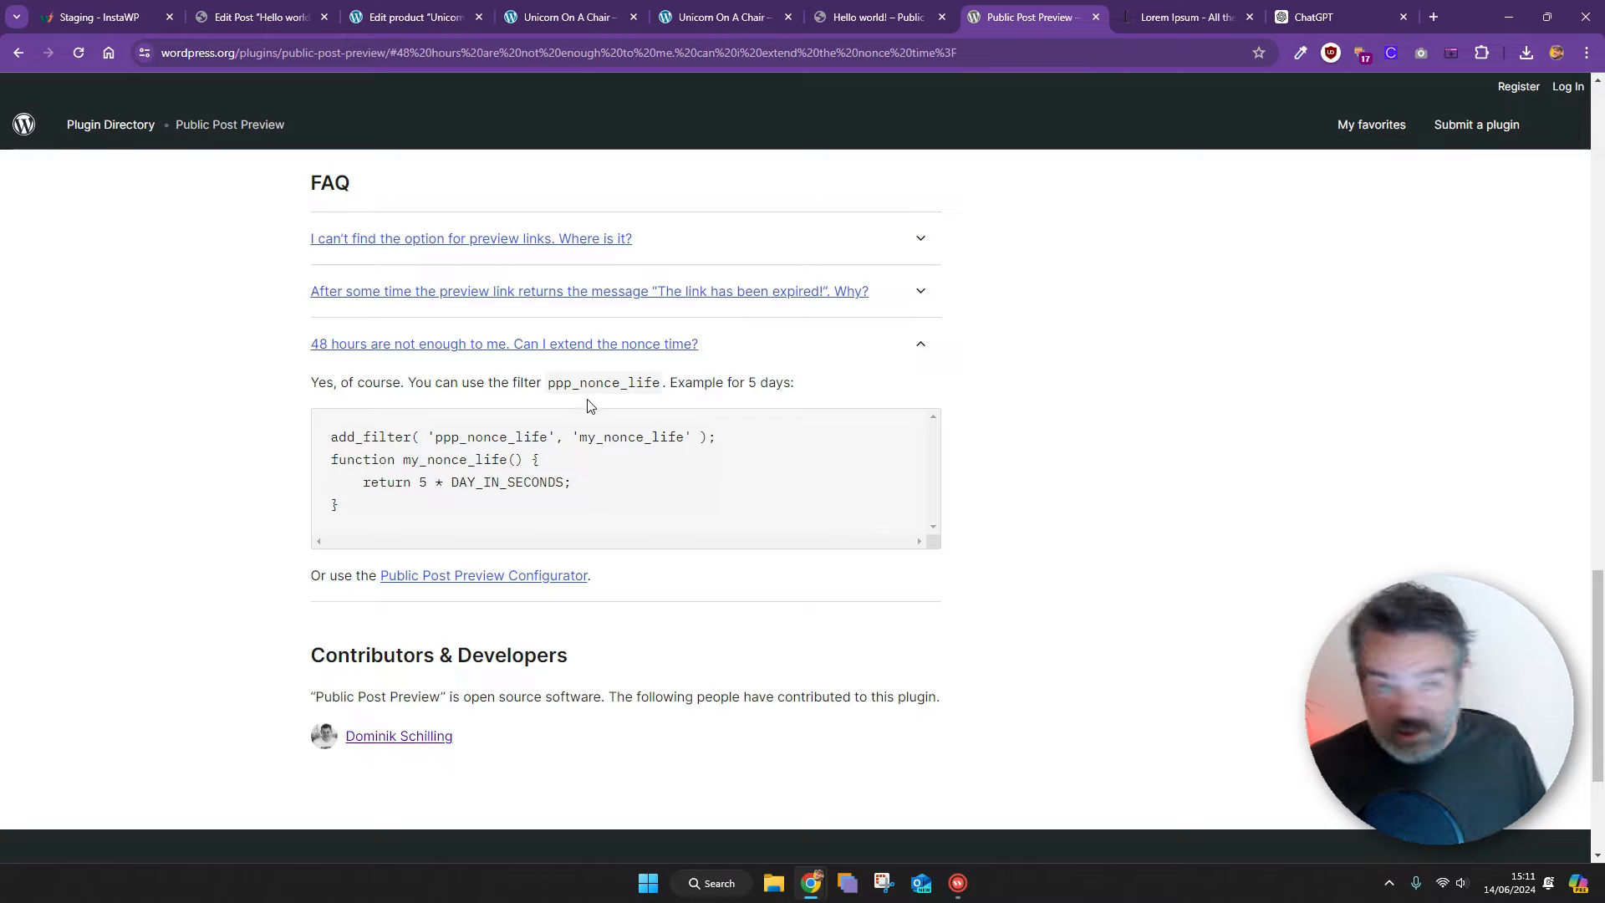
left_click_drag(372, 504, 325, 435)
key("ctrl+c")
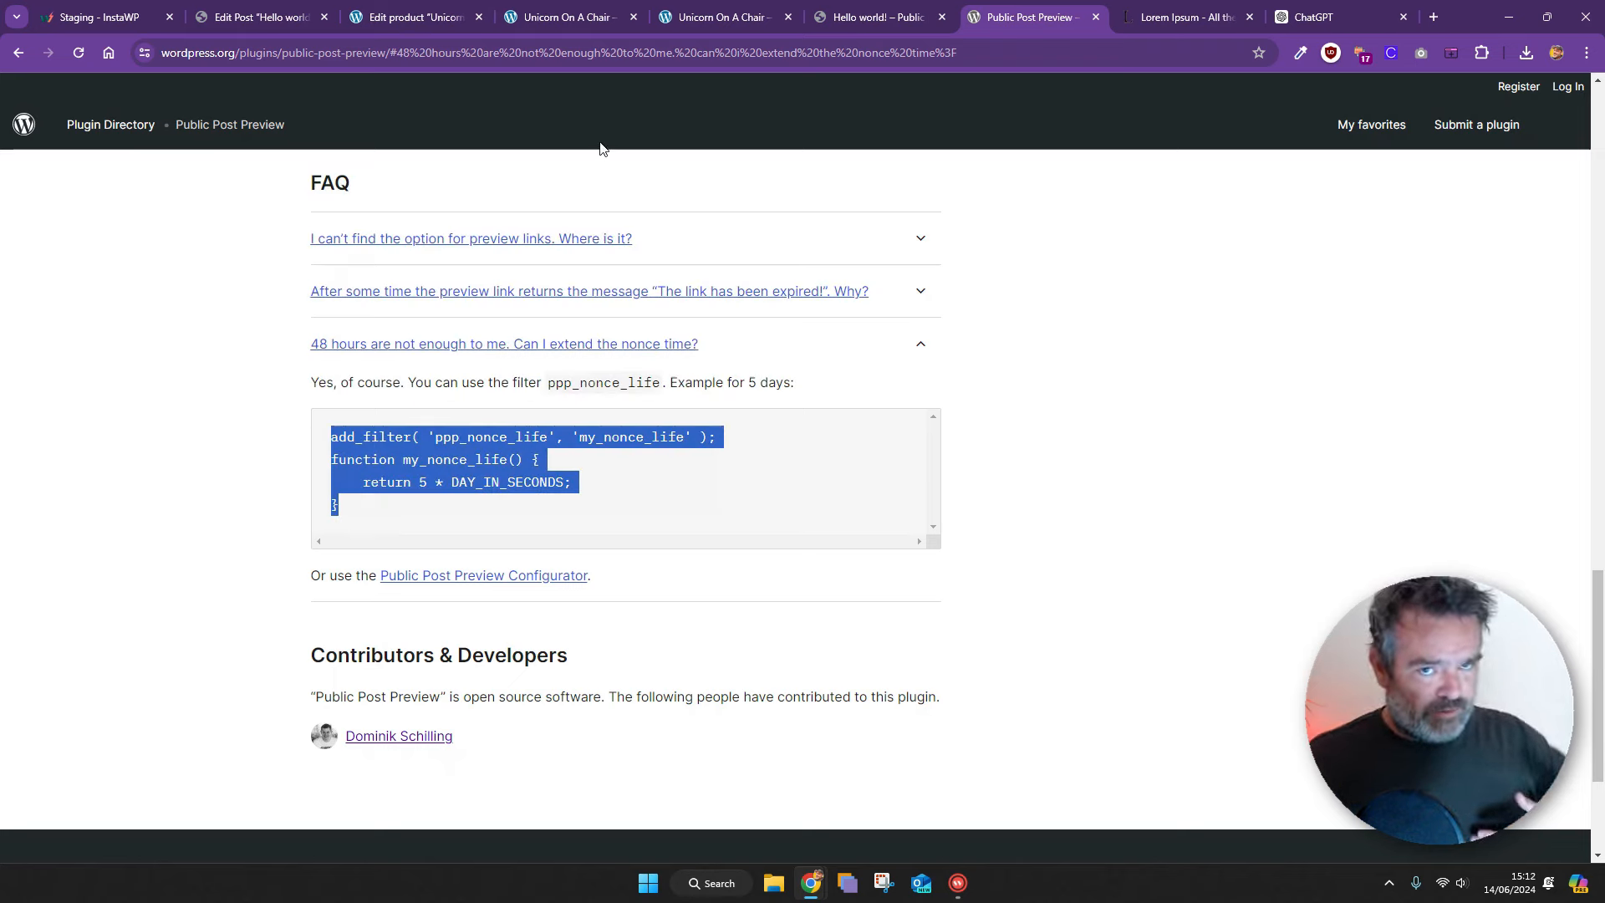
Return to the site's admin, search for new plugins with "snippet", and install and activate Code Snippets
left_click(436, 10)
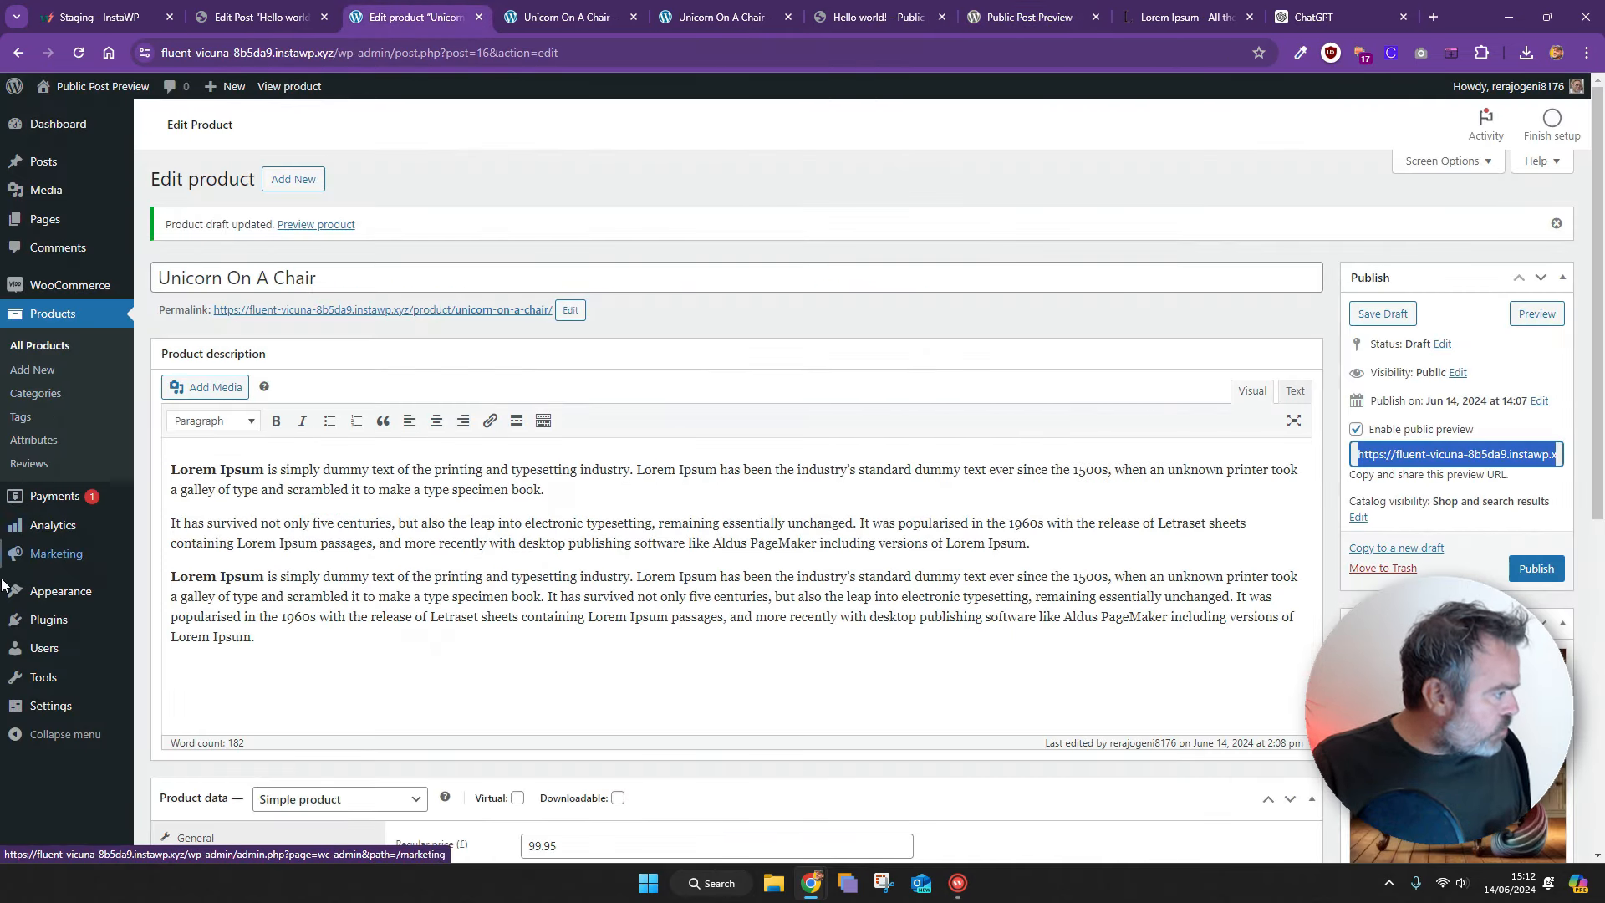
left_click(48, 619)
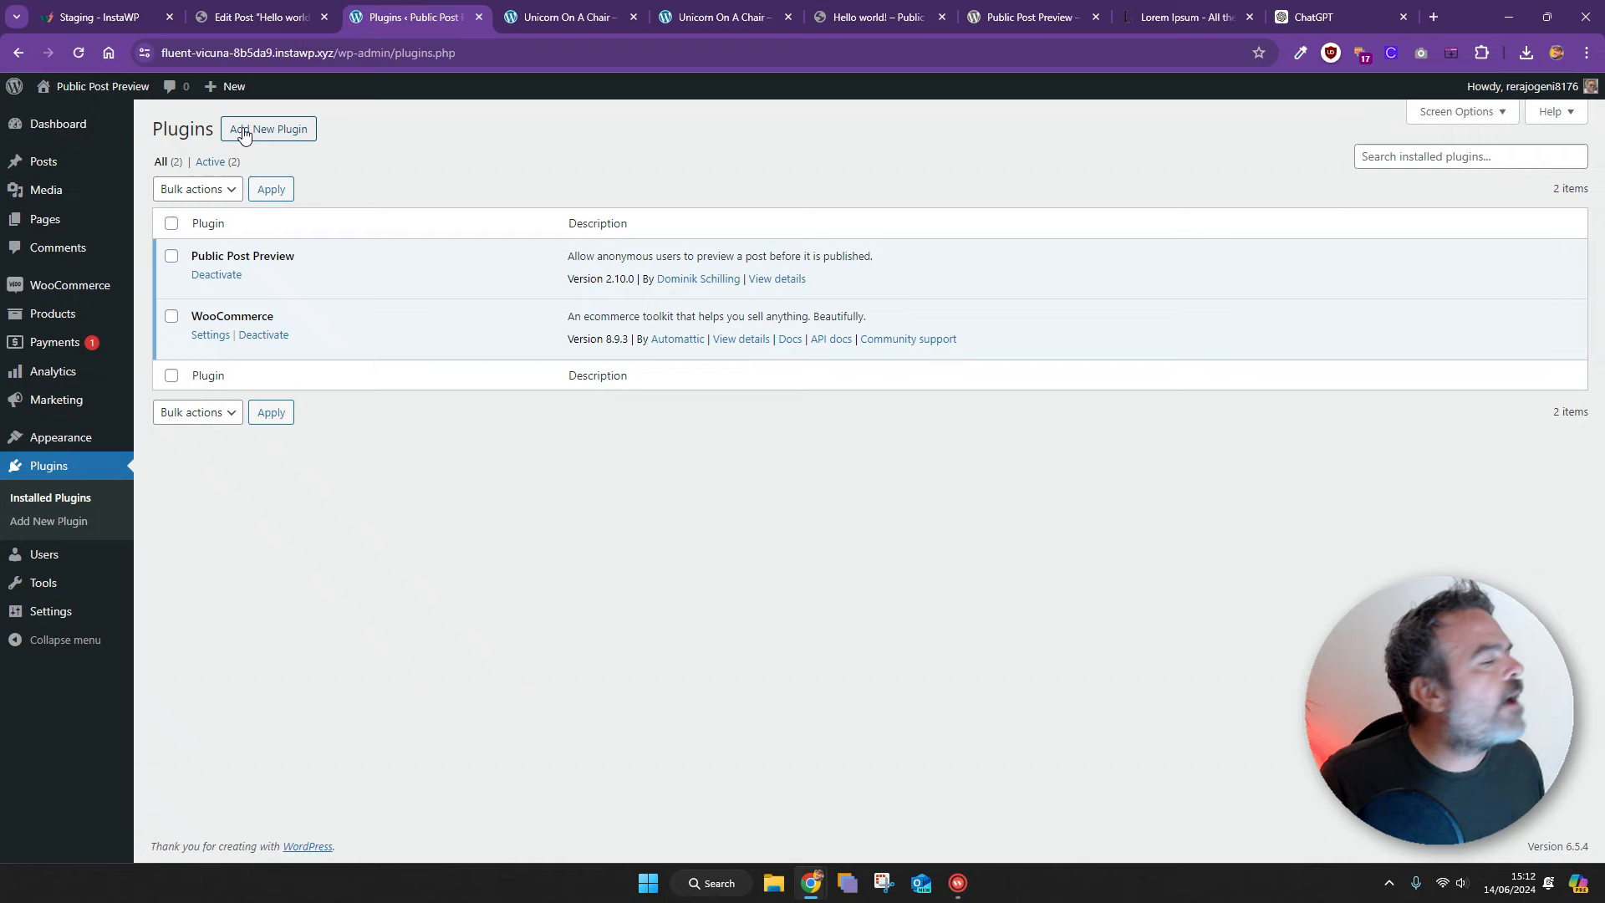
left_click(243, 131)
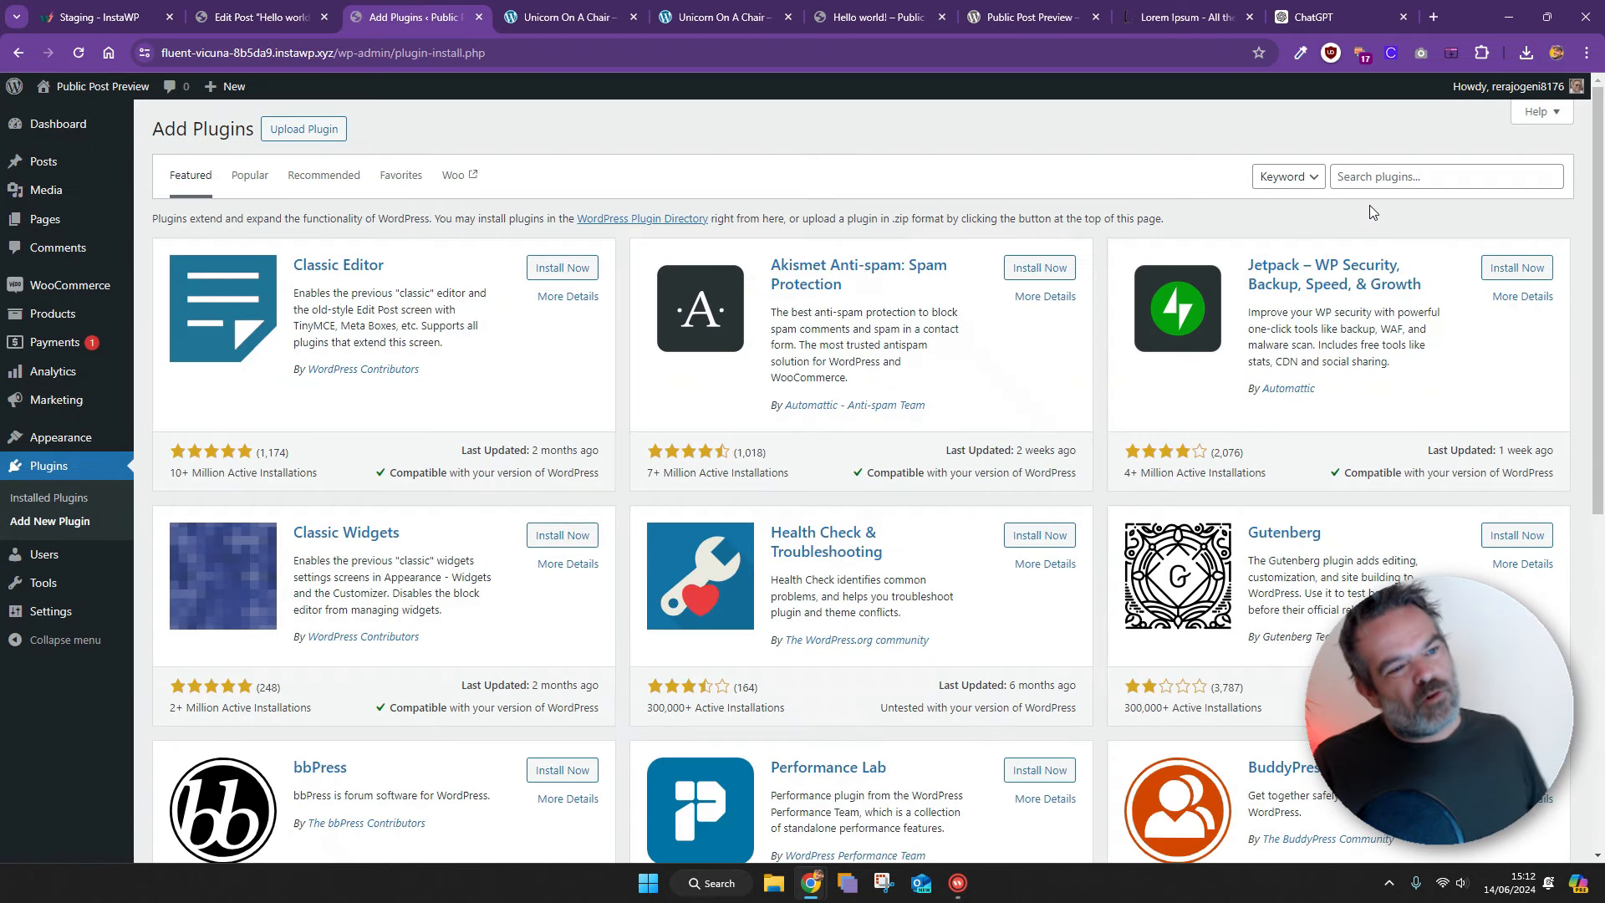
left_click(1375, 183)
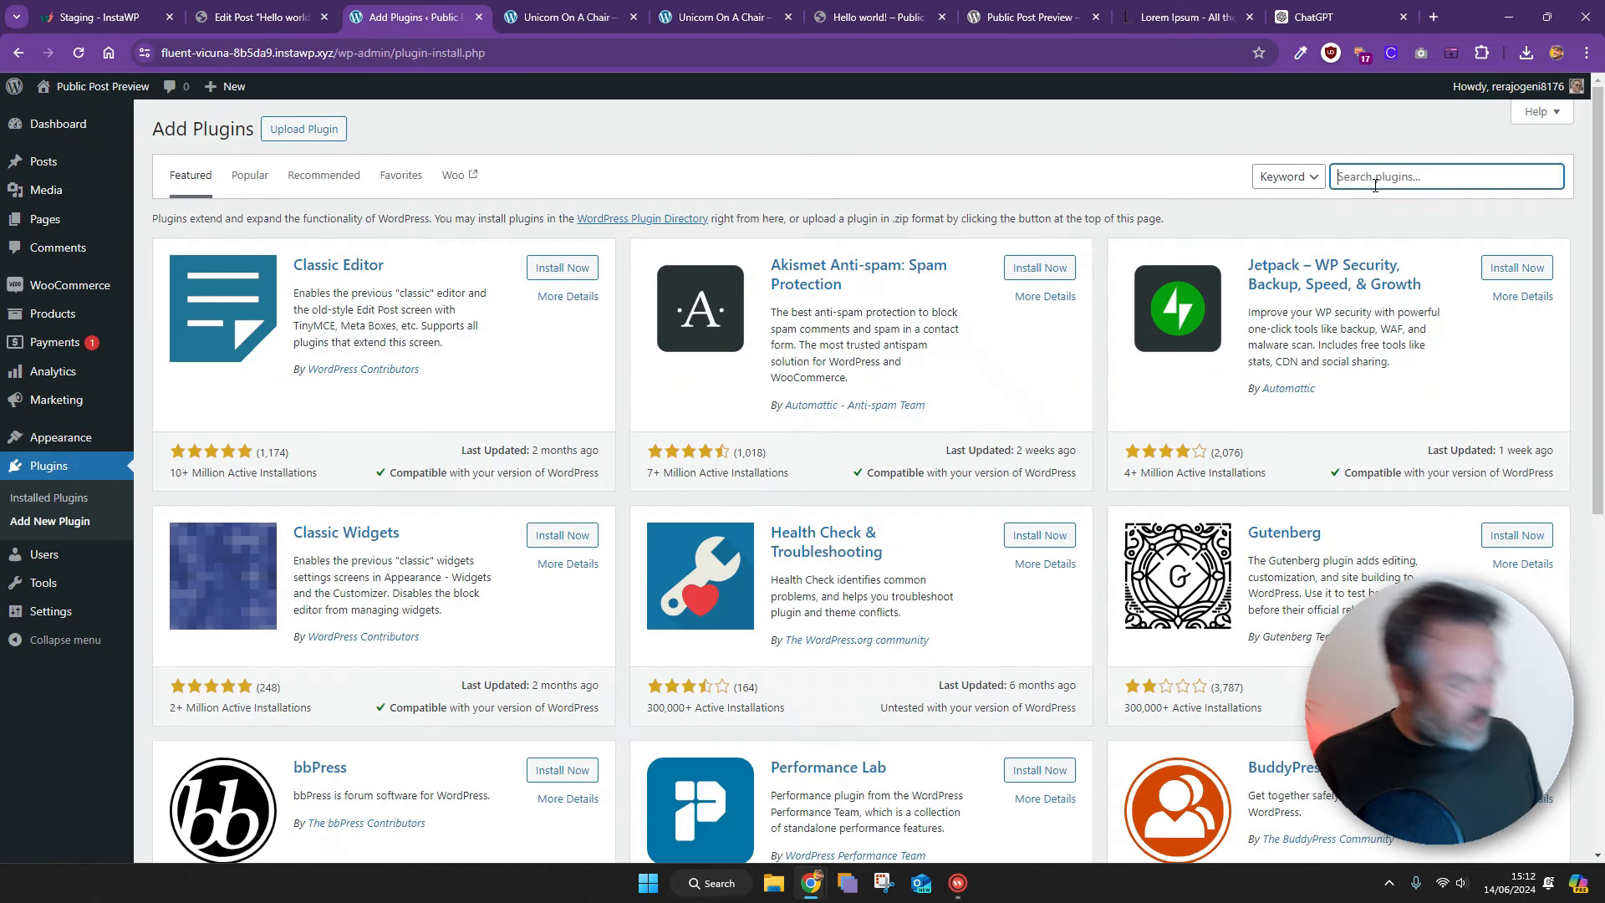
type("sniooe")
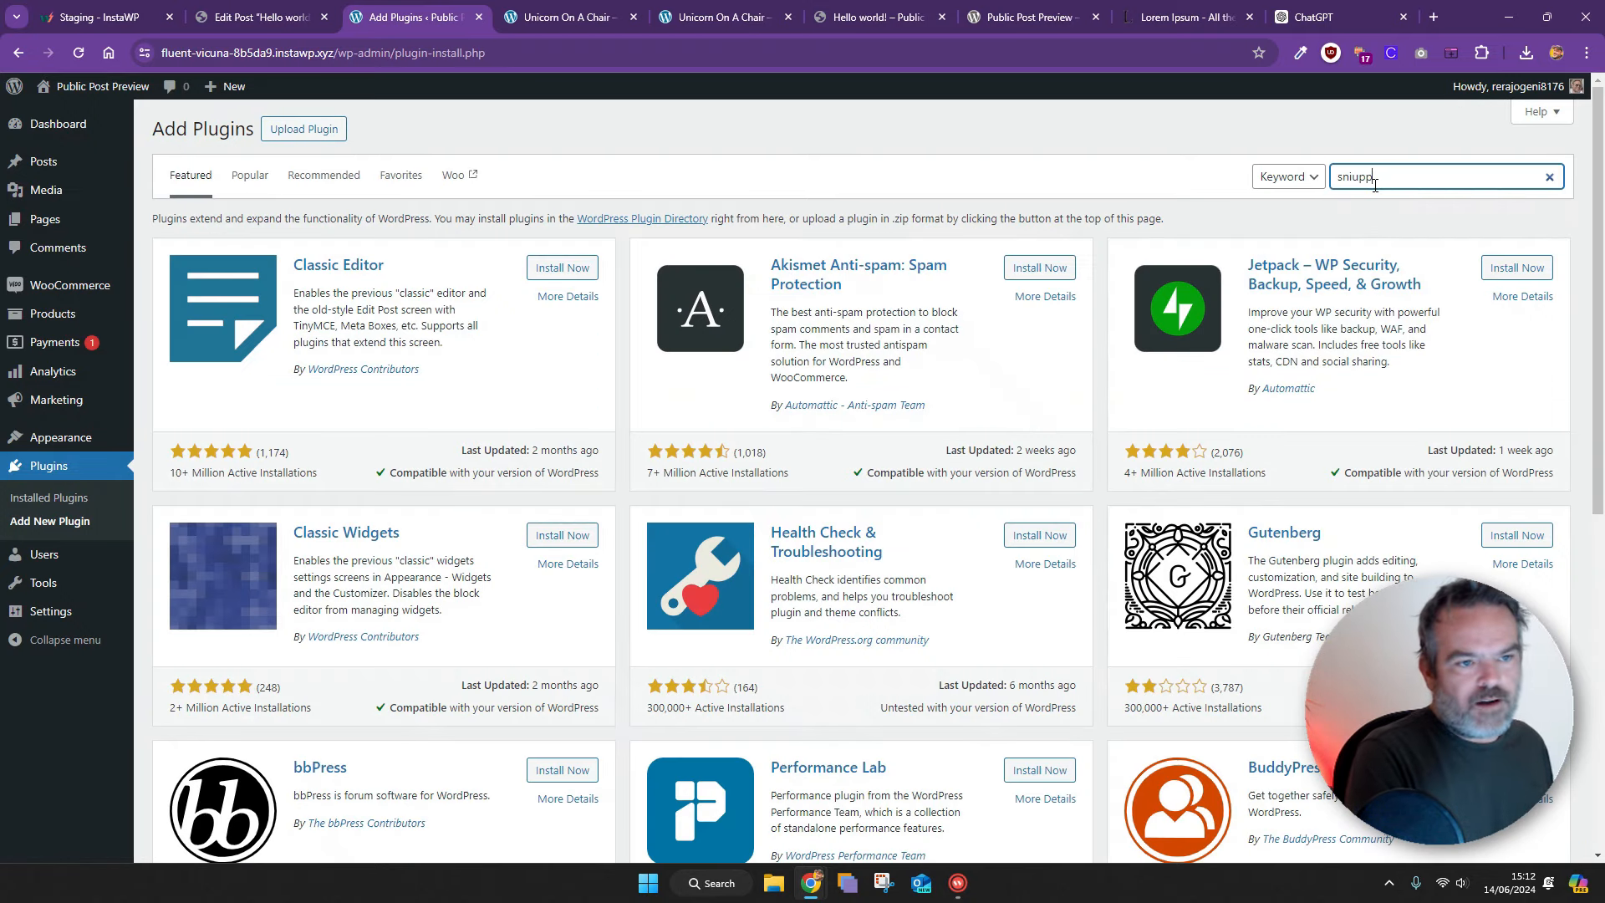
key("BackSpace")
key("BackSpace")
key("BackSpace")
type("ppet")
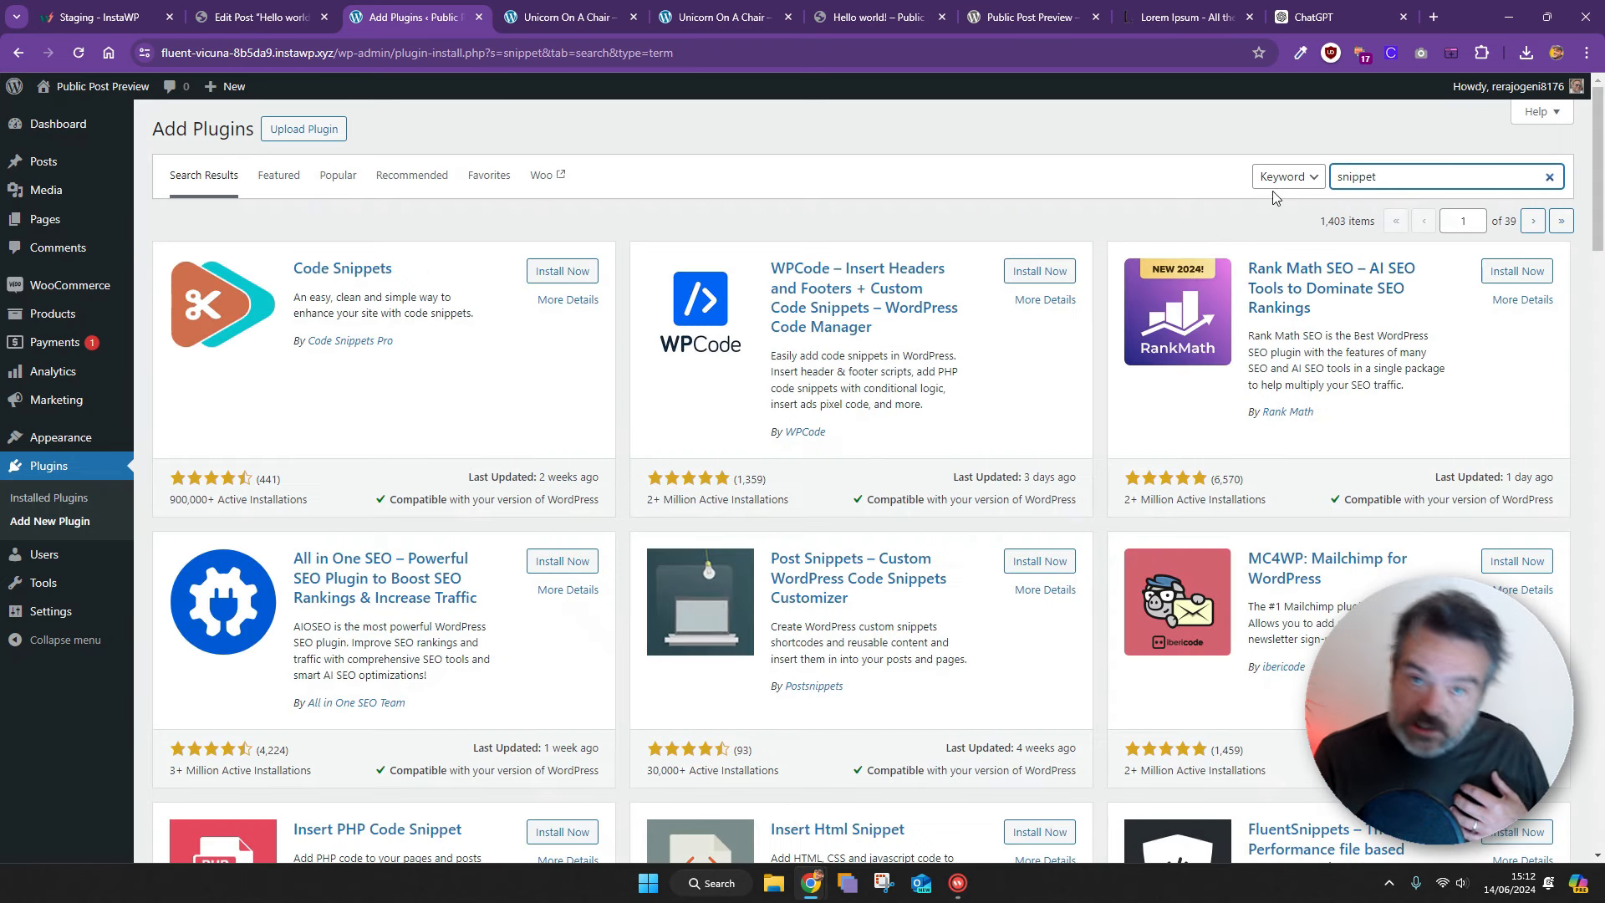
left_click(562, 273)
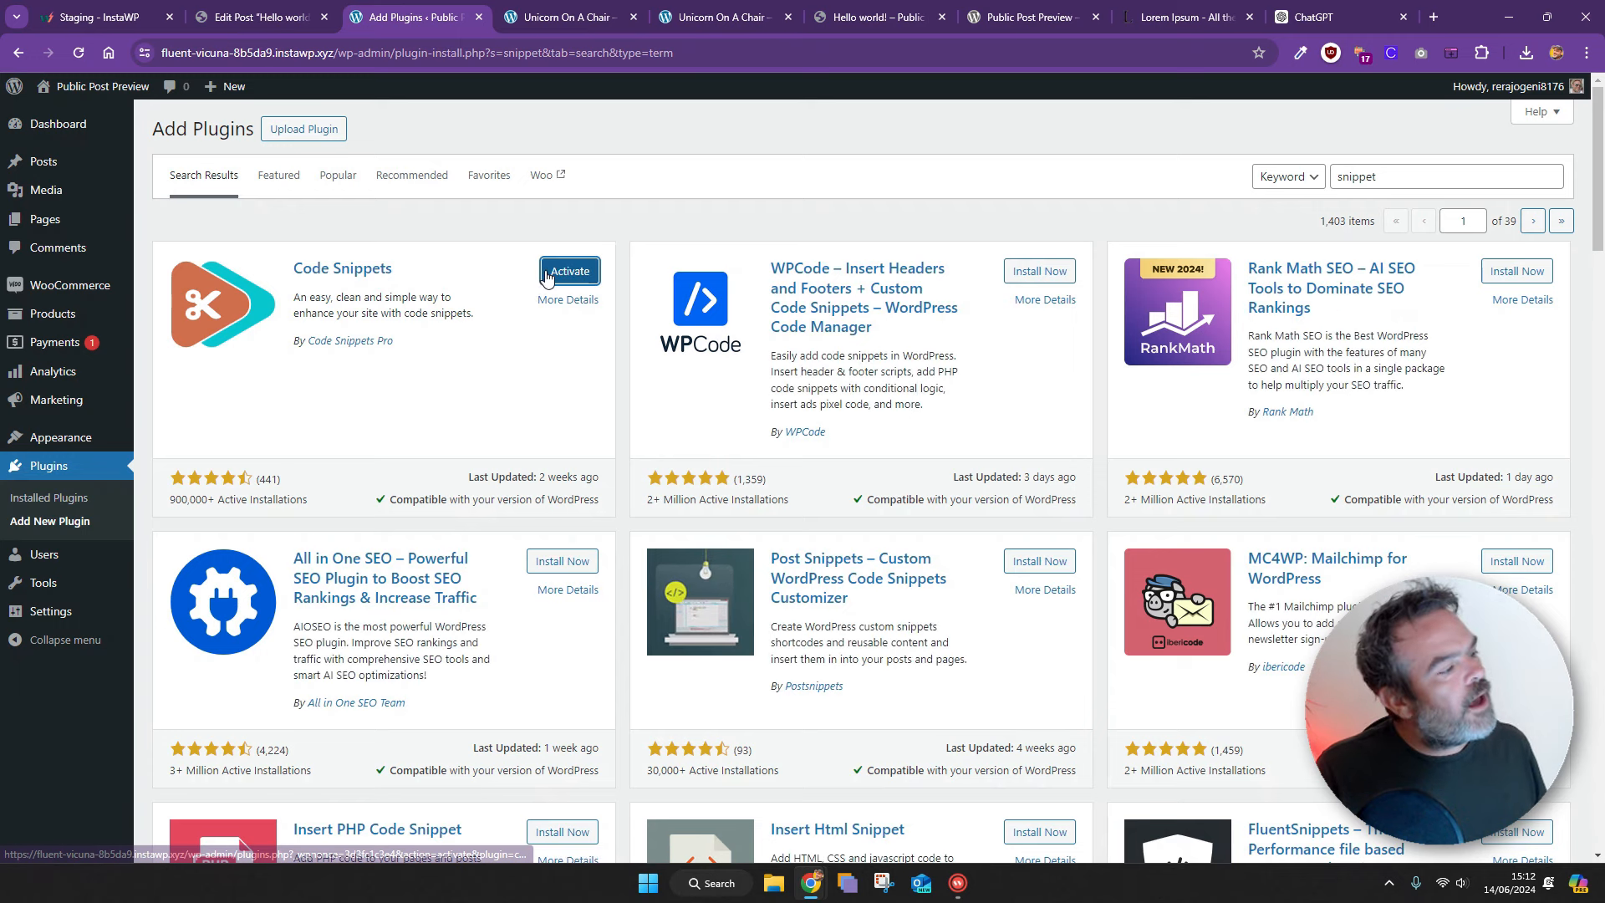
left_click(555, 271)
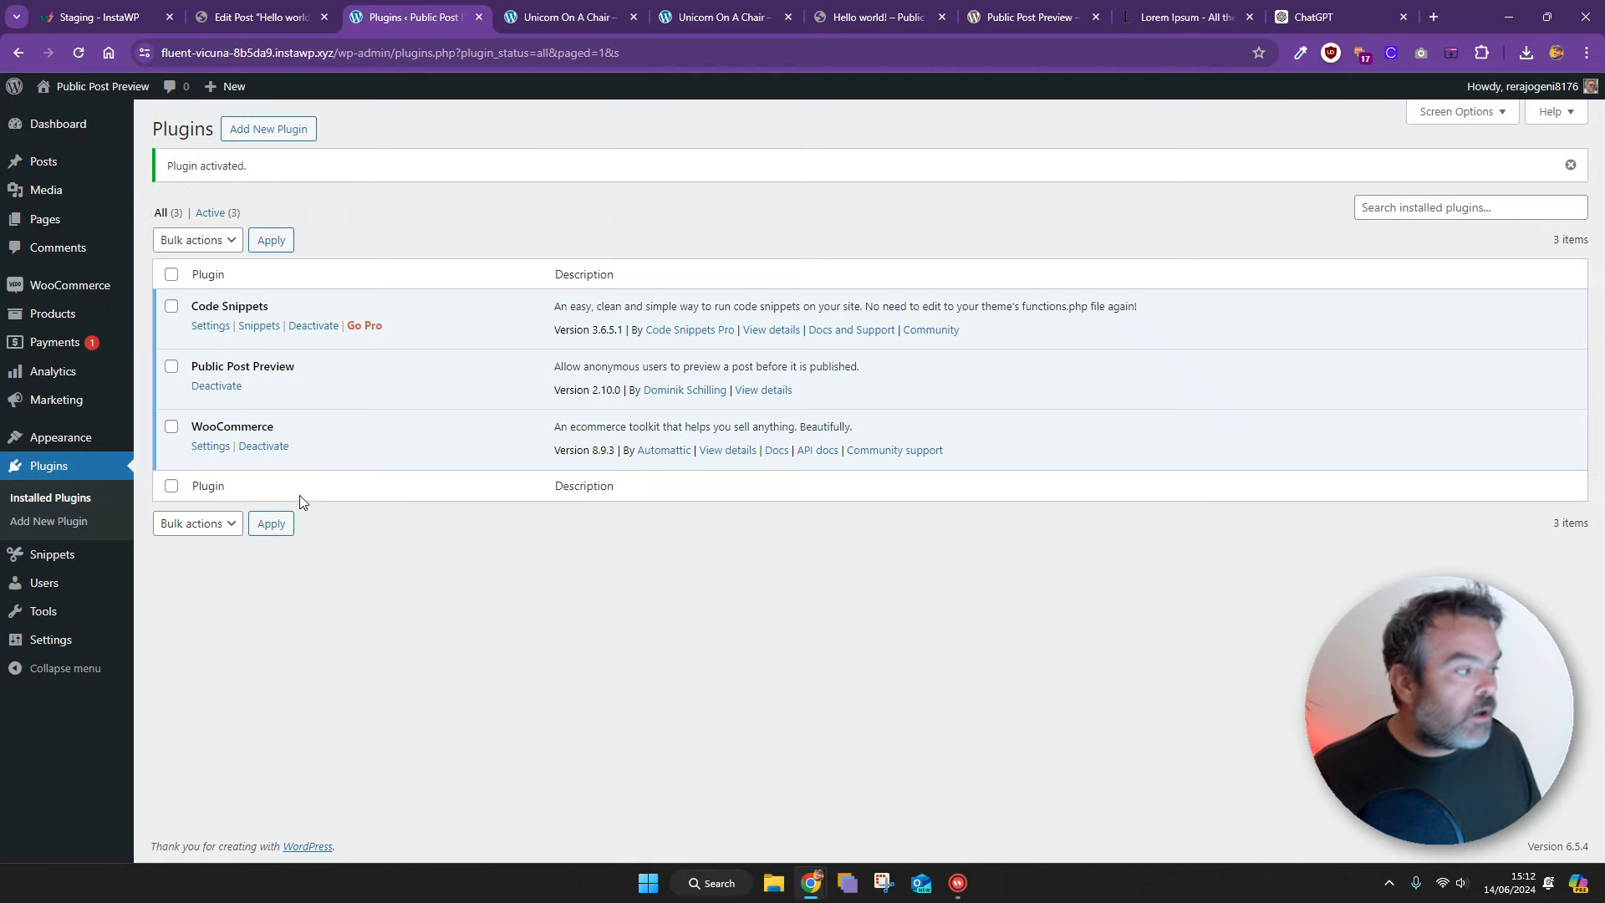
Add a new code snippet and title it "Extend Post Preview"
mouse_move(70, 563)
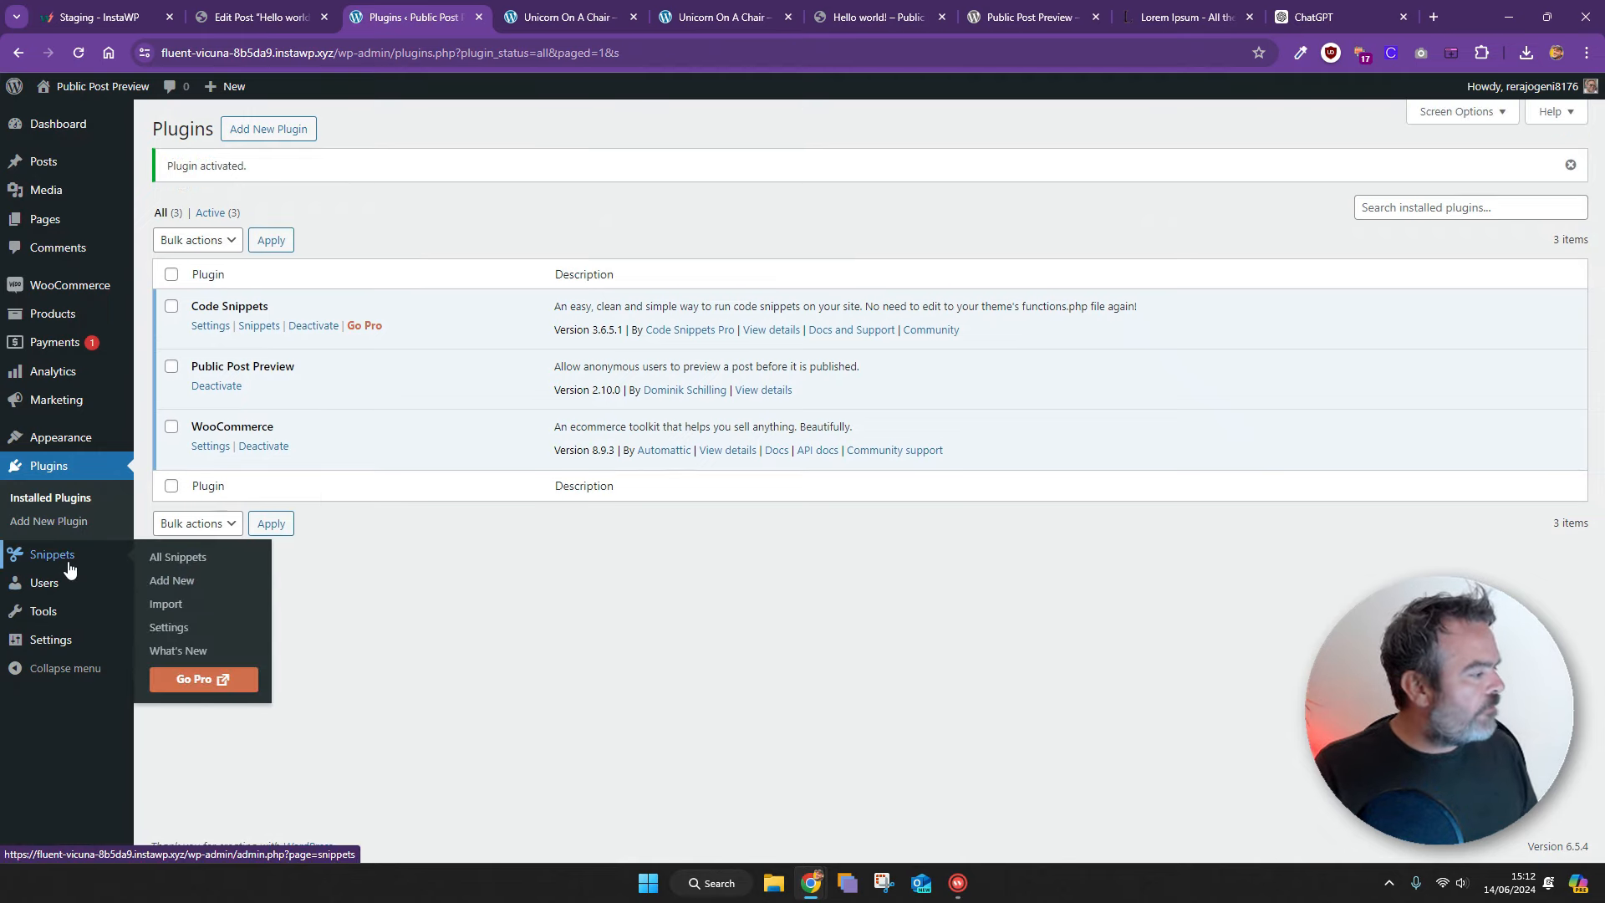
left_click(177, 580)
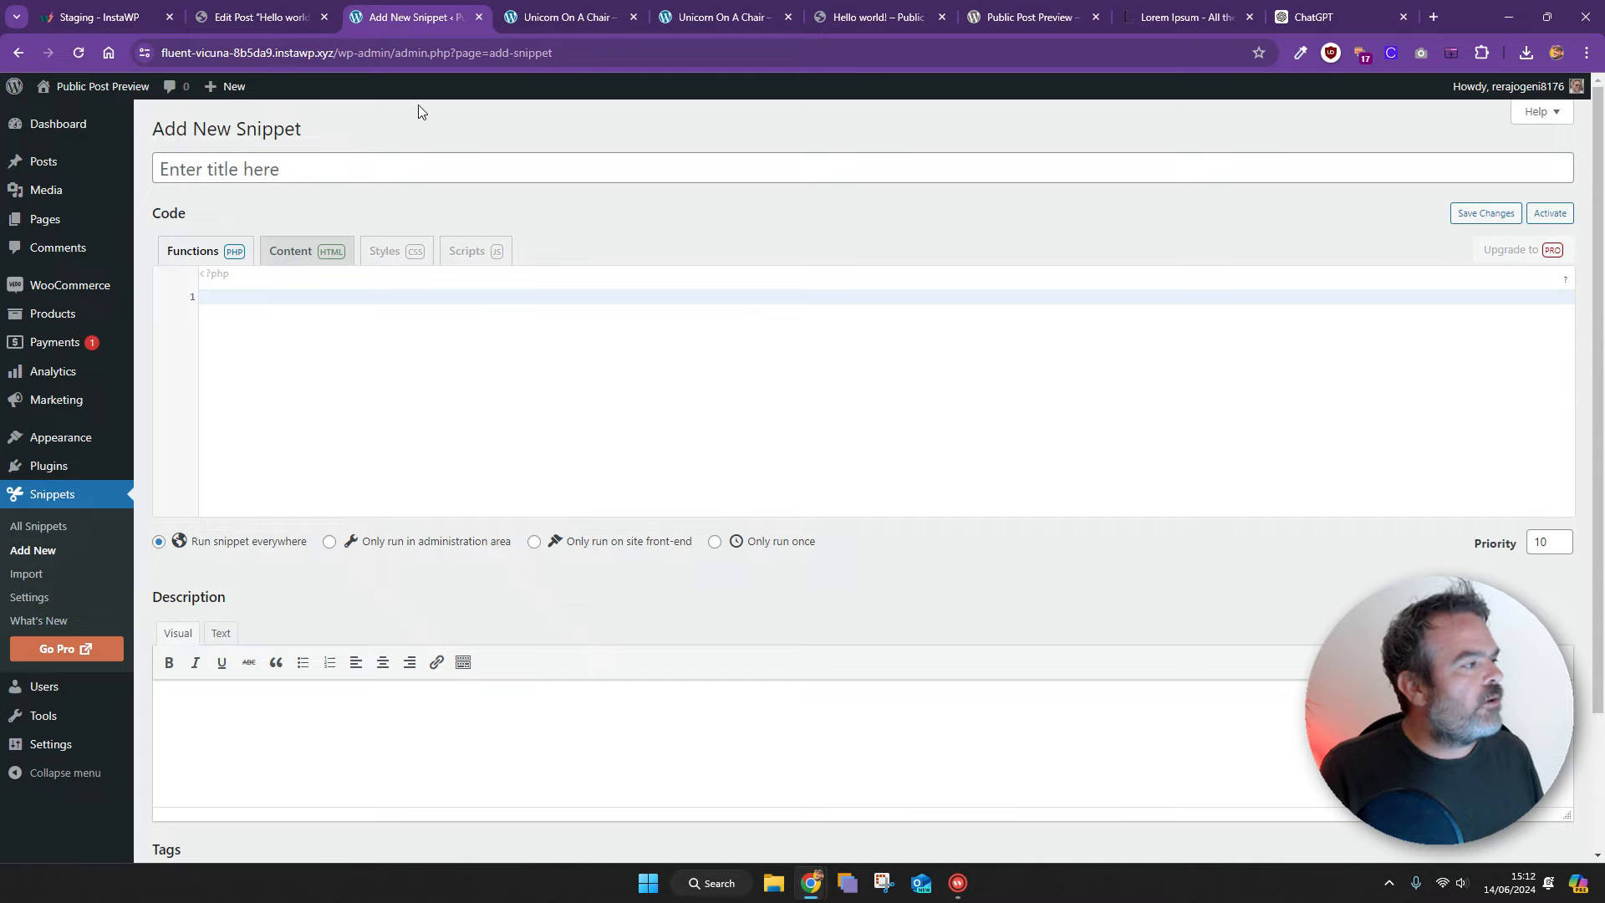
left_click(364, 172)
type("E")
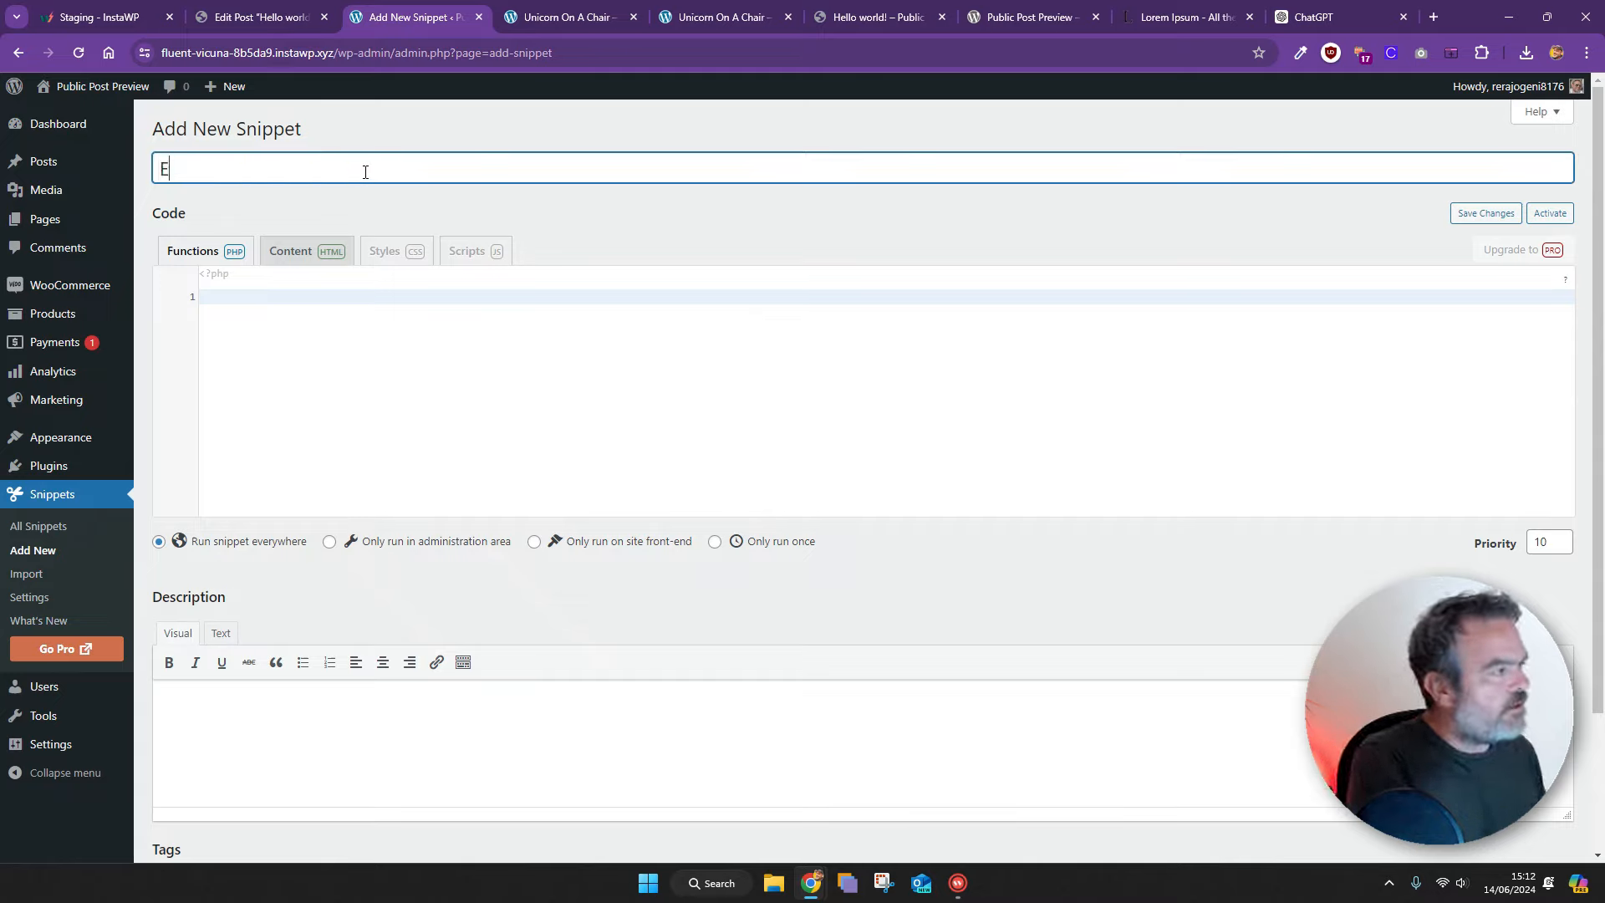
type("xtedn")
key("BackSpace")
key("BackSpace")
type("nd ")
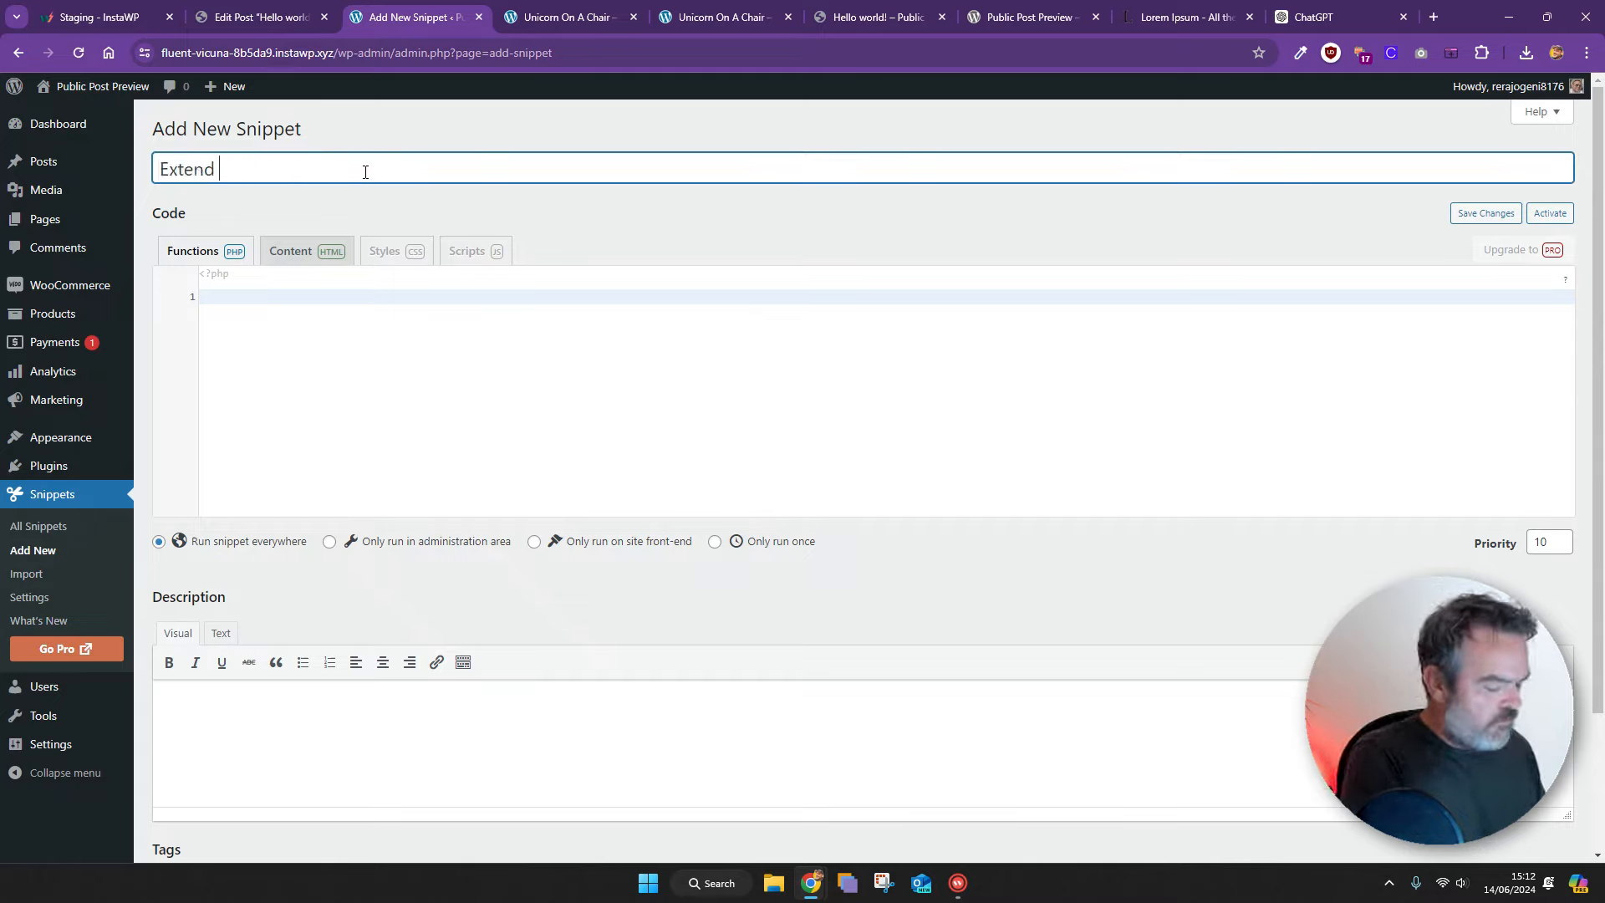
type("Post Prev")
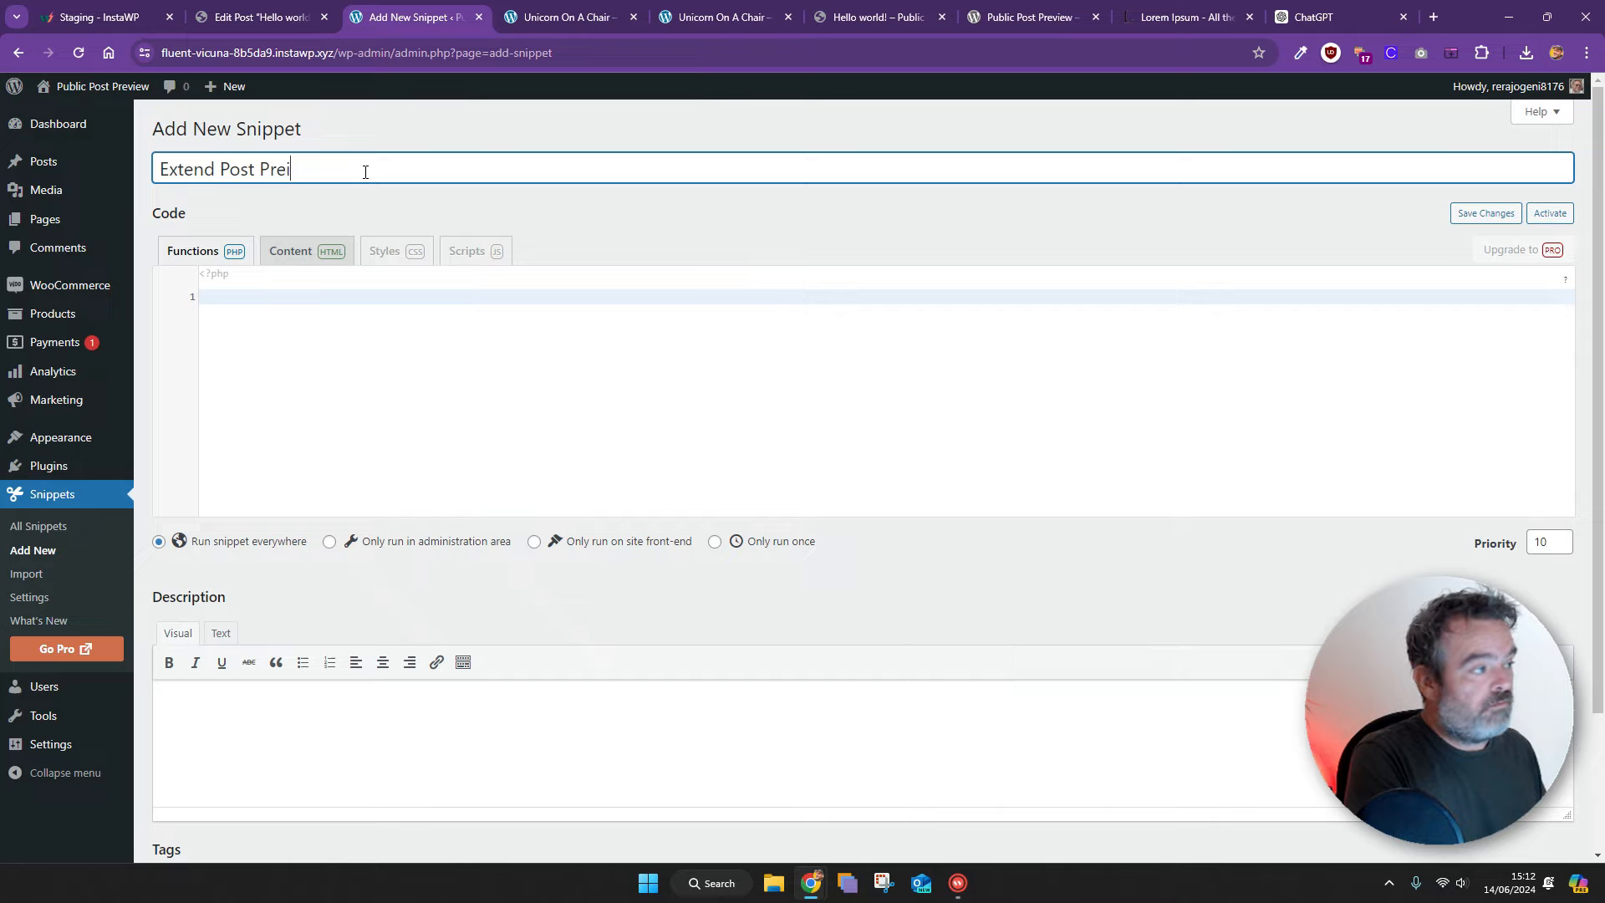
type("iew")
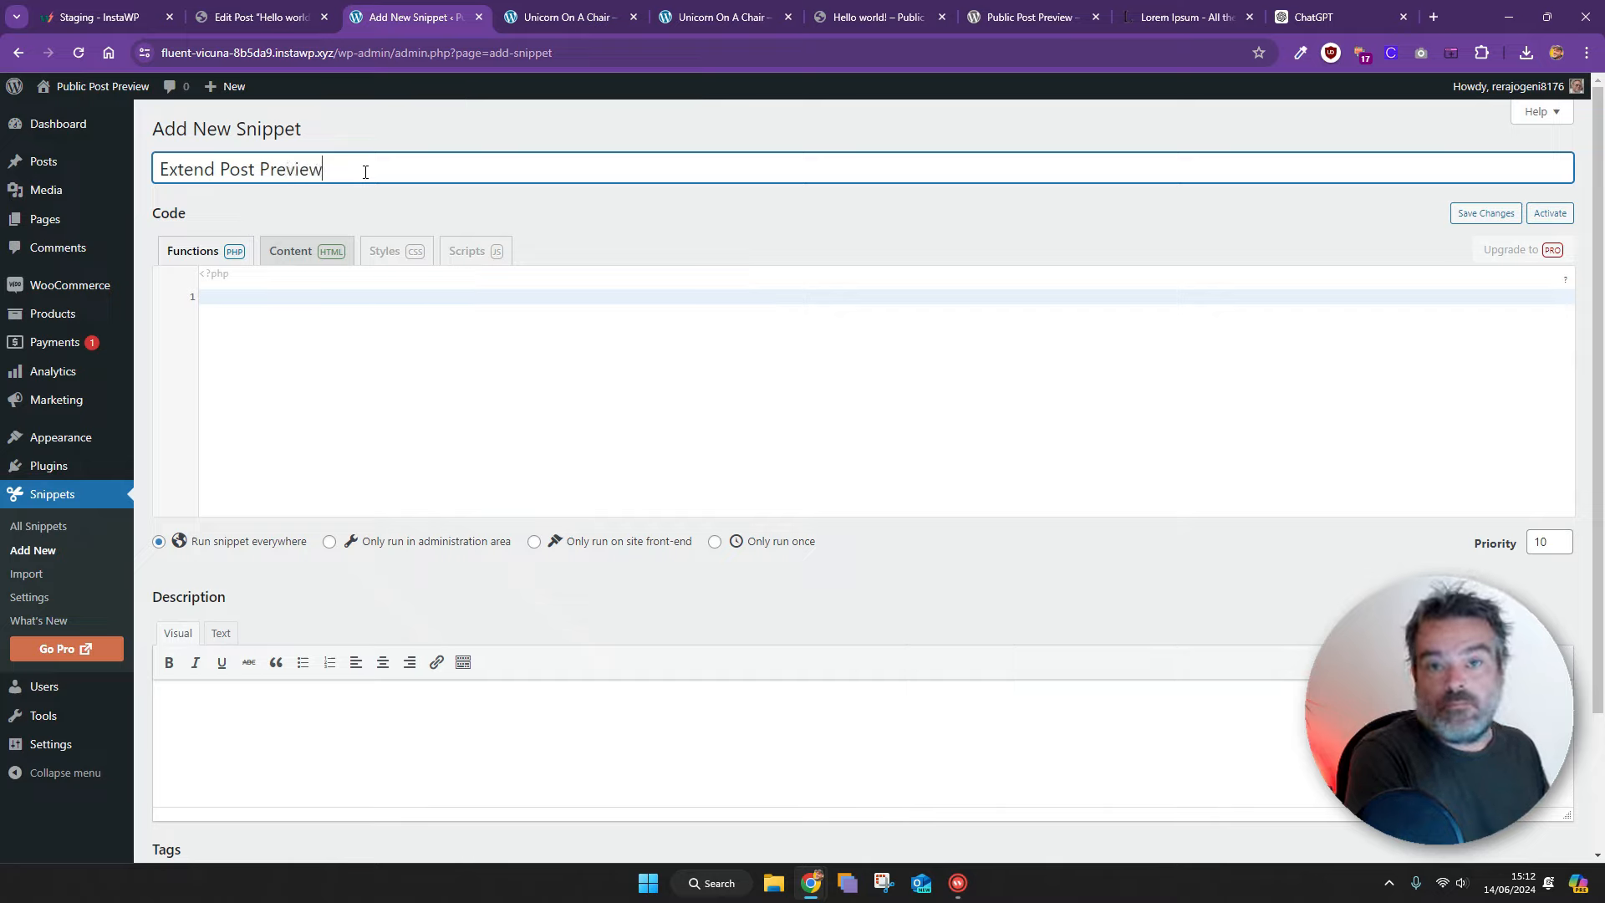
Extend the snippet title to "Extend Post Preview Time", paste in the copied ppp_nonce_life filter code, and save and activate it
type(" Time")
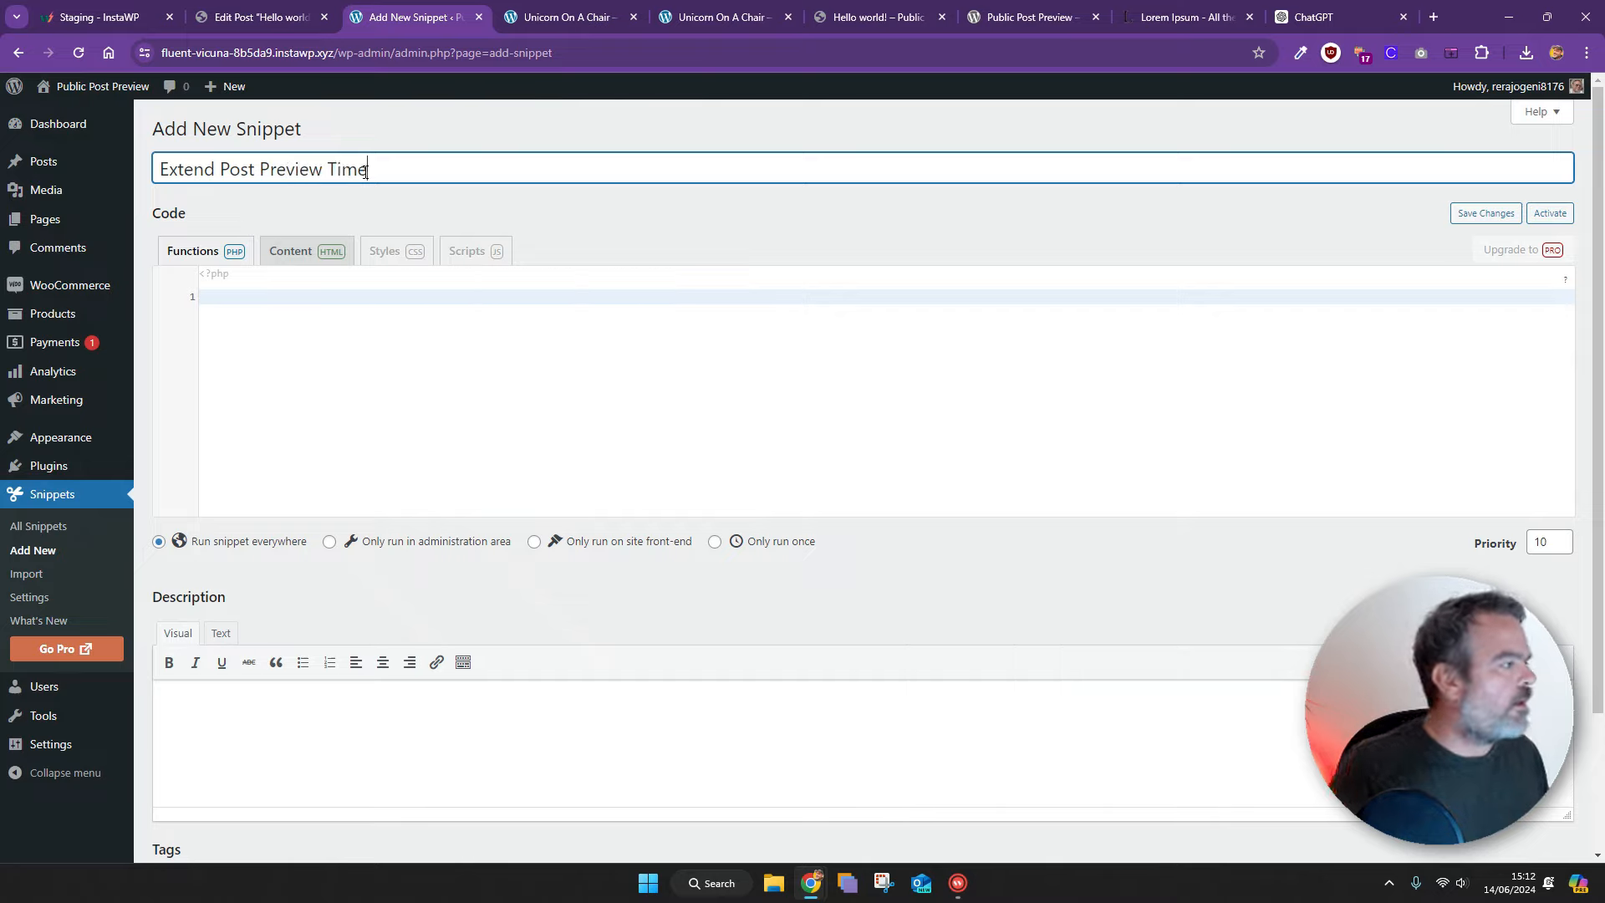
left_click(331, 289)
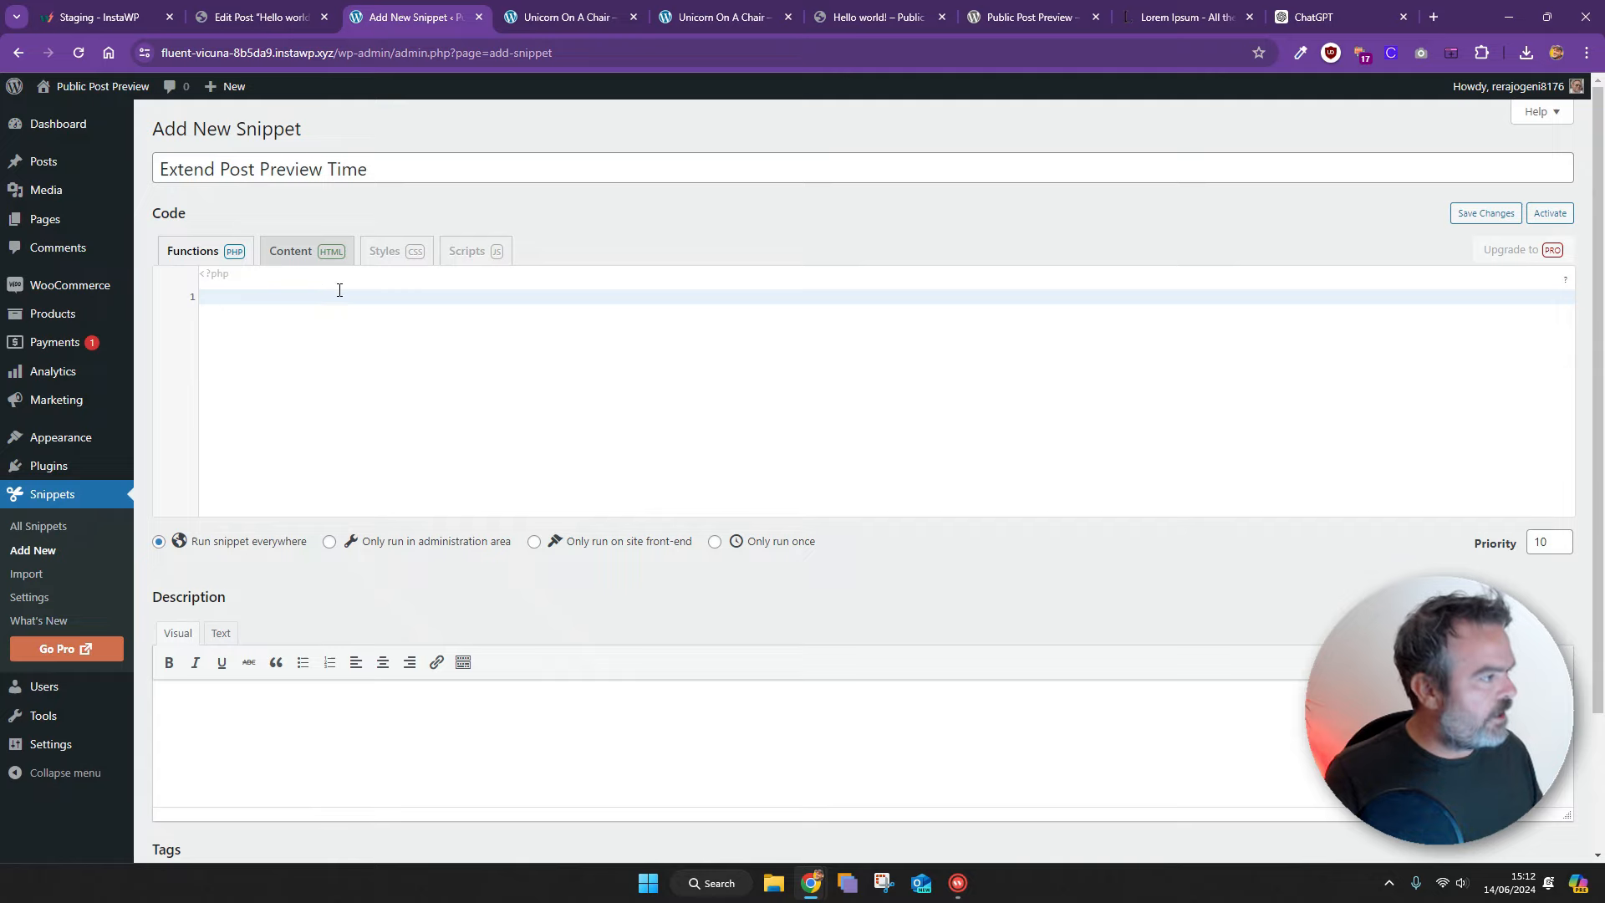
key("ctrl+v")
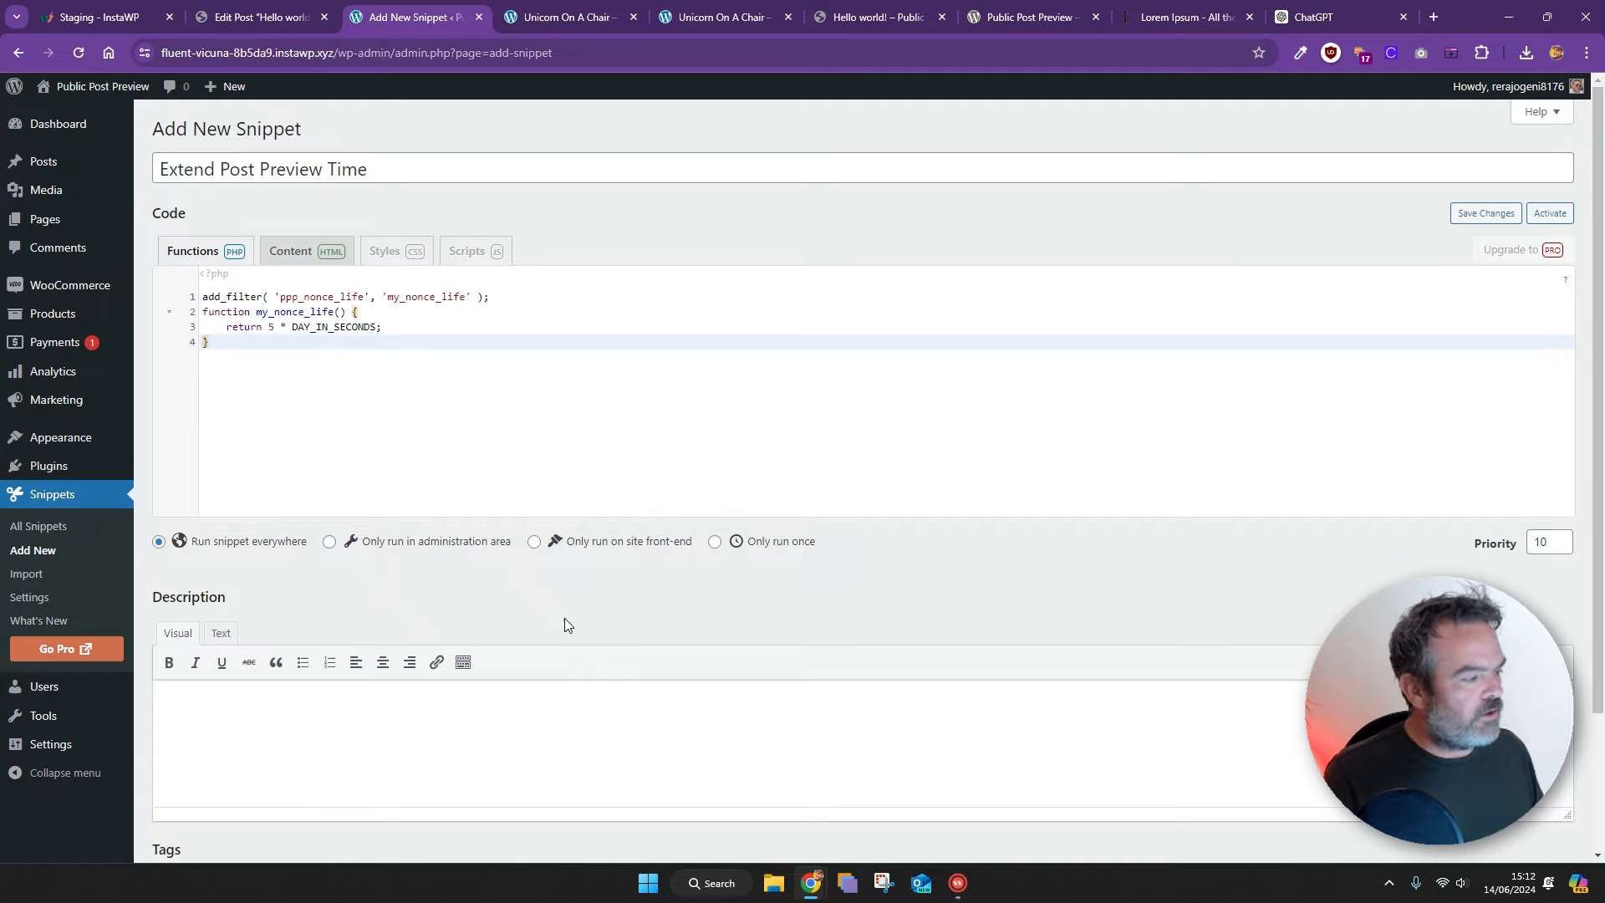
scroll(151, 507, "down", 2)
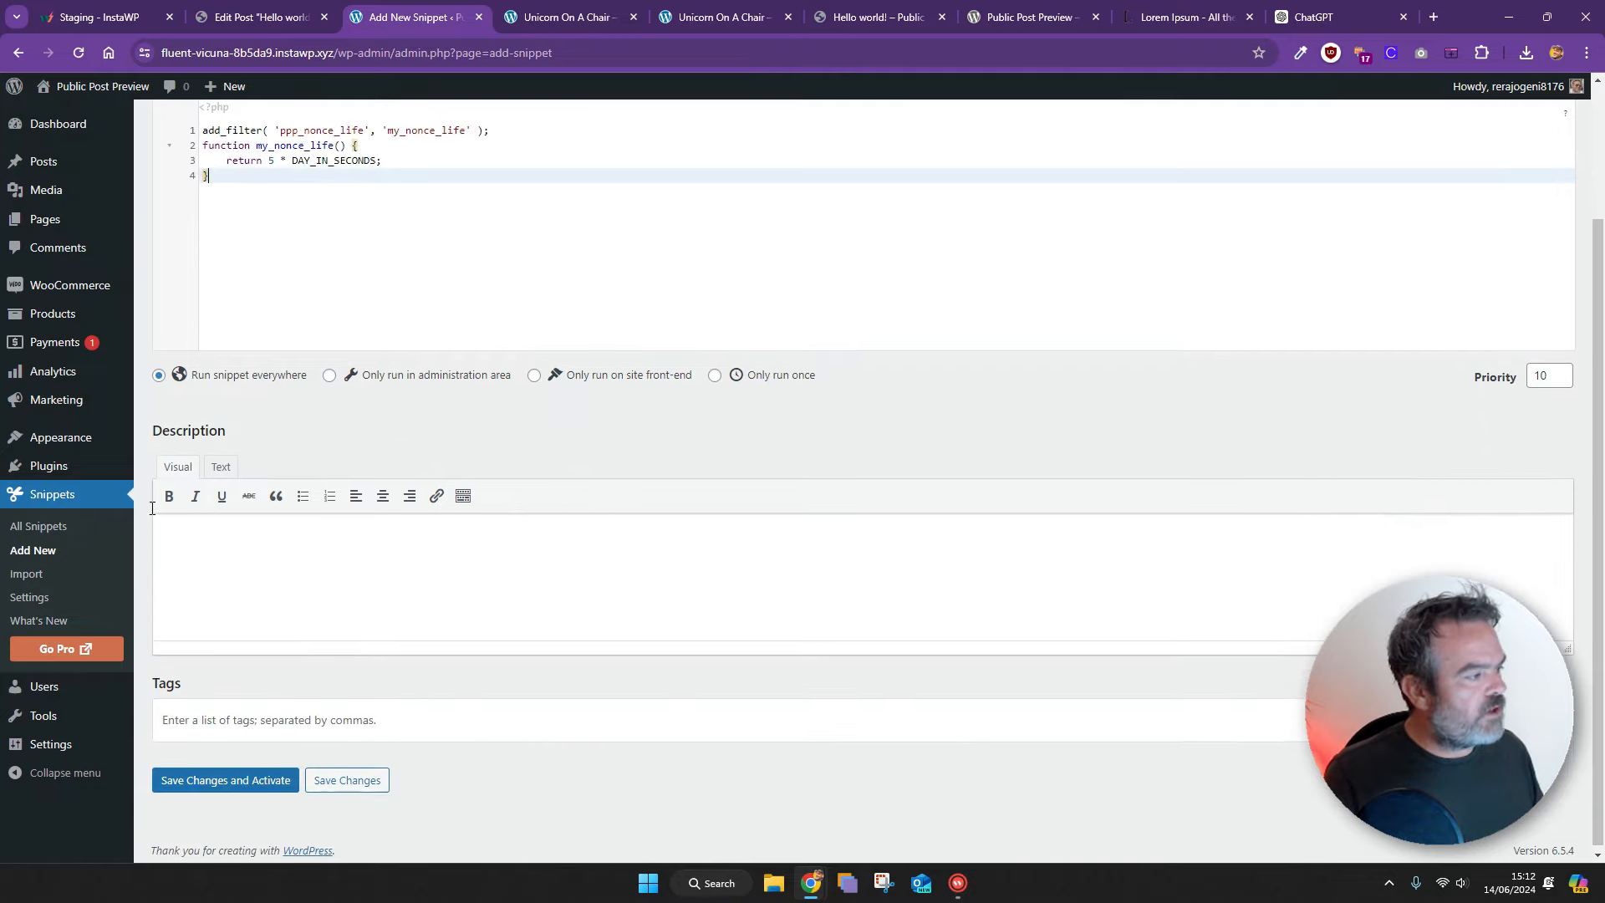
left_click(244, 777)
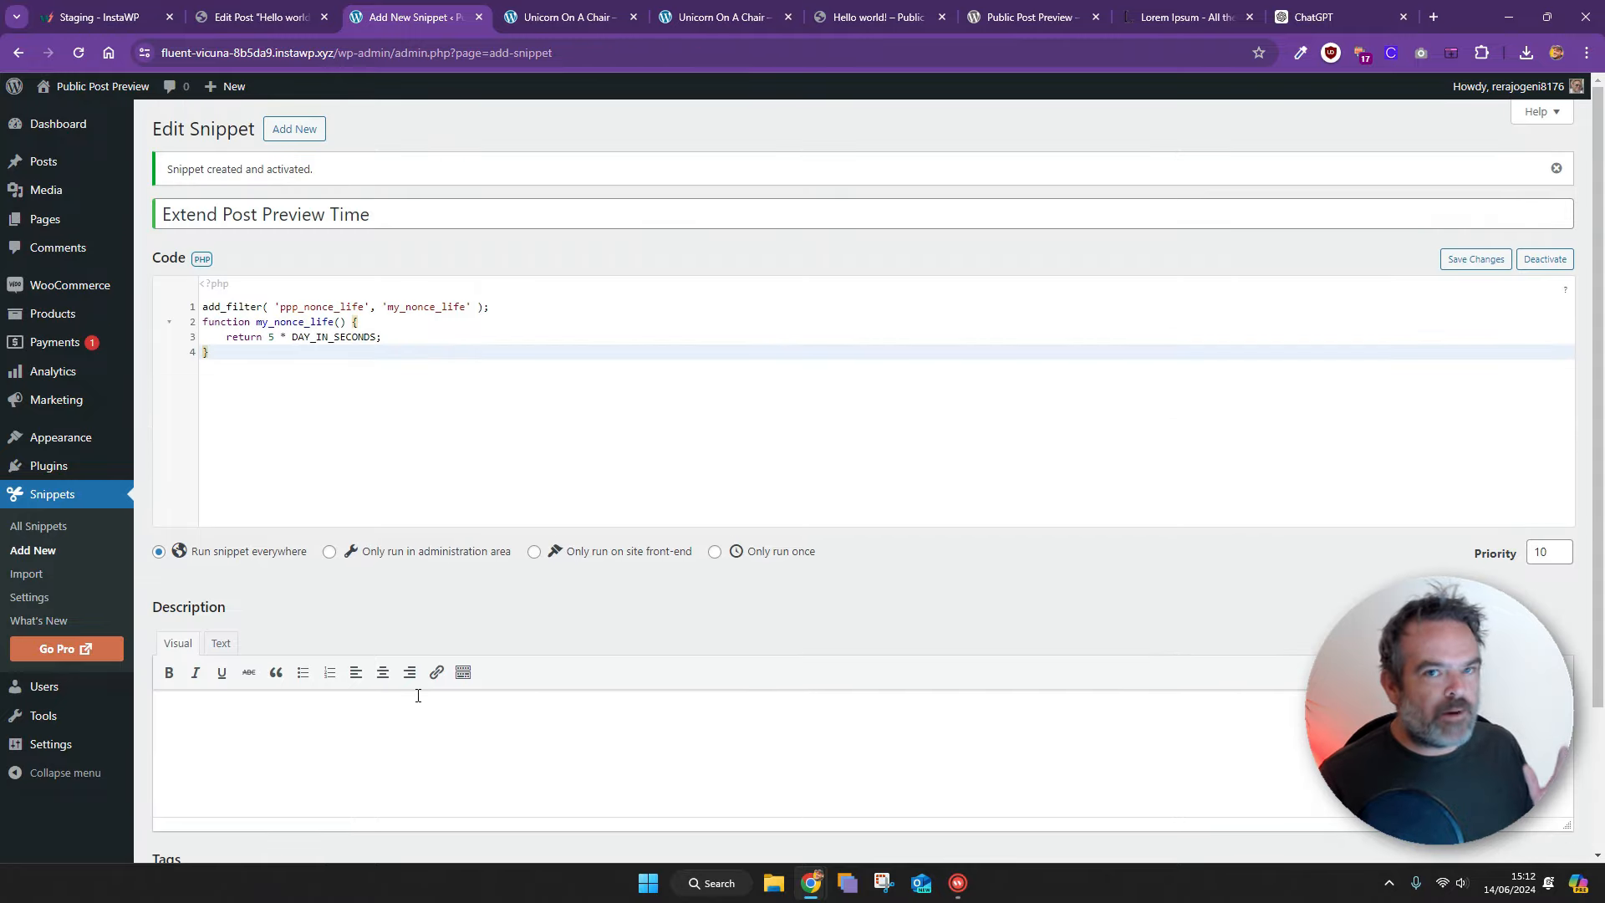
Reload the Unicorn On A Chair product page and look over its draft preview and the "Hello world!" post editor
mouse_move(63, 86)
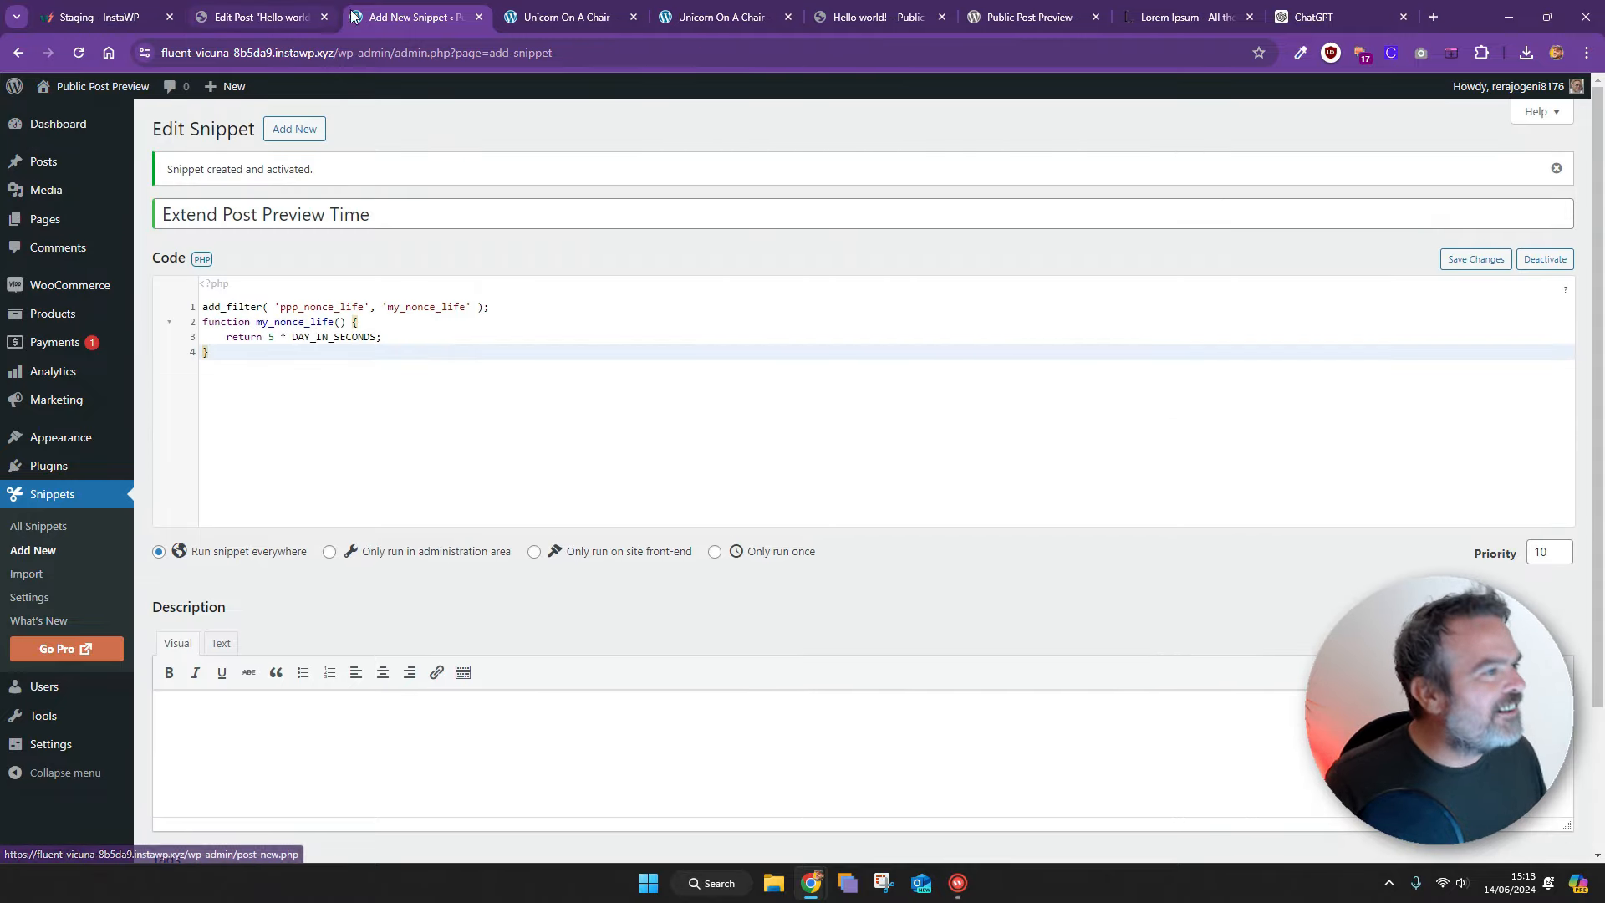
left_click(589, 17)
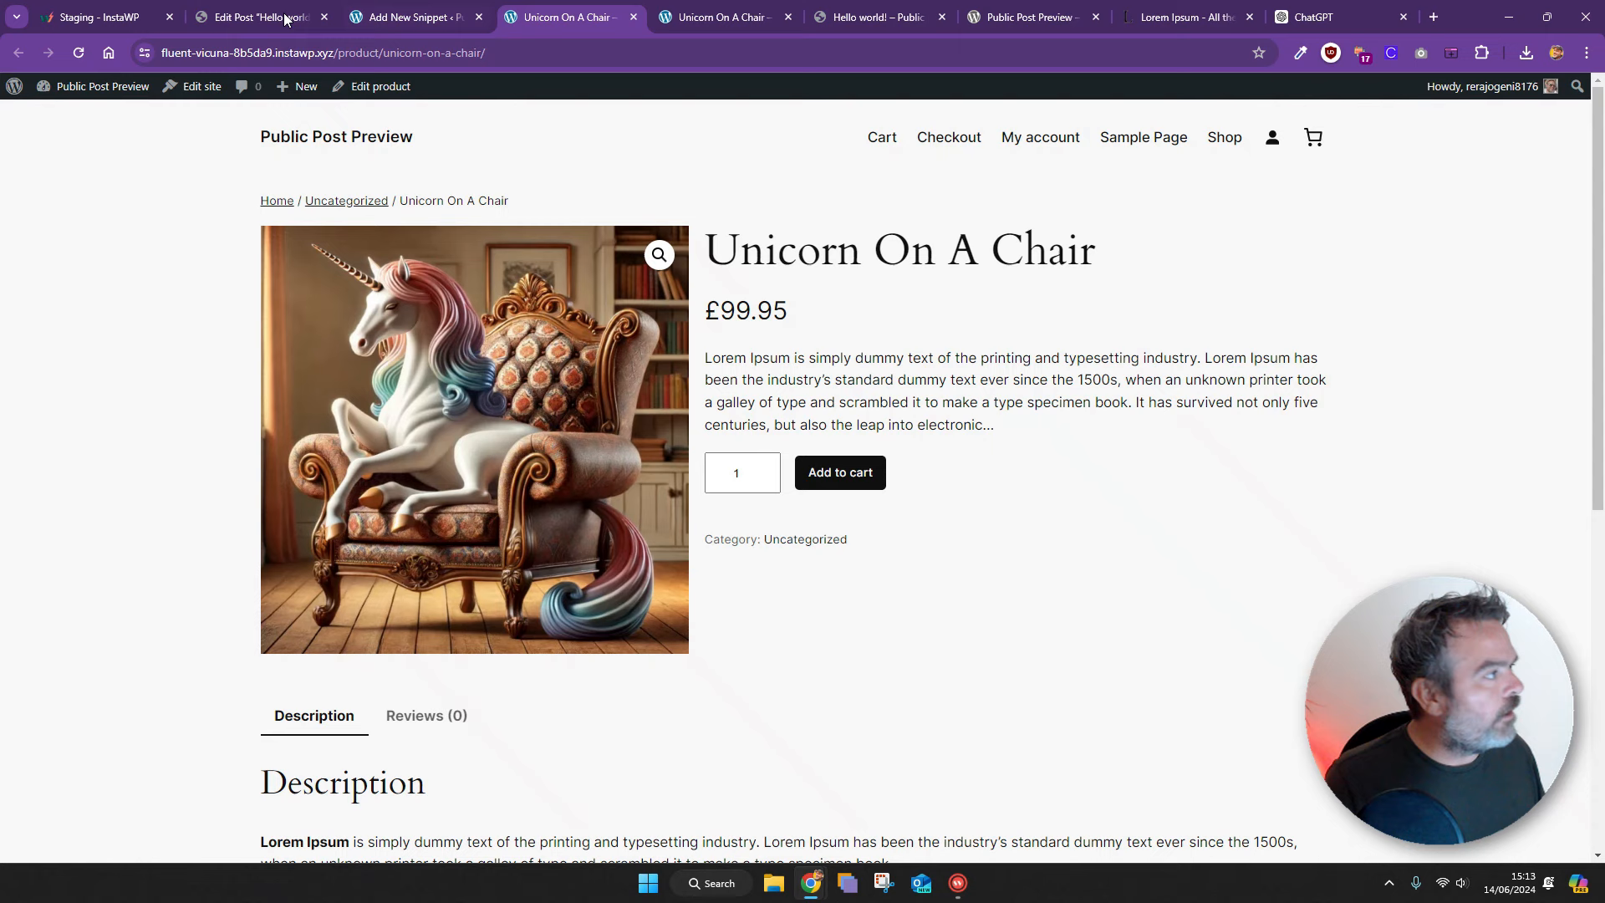
left_click(79, 53)
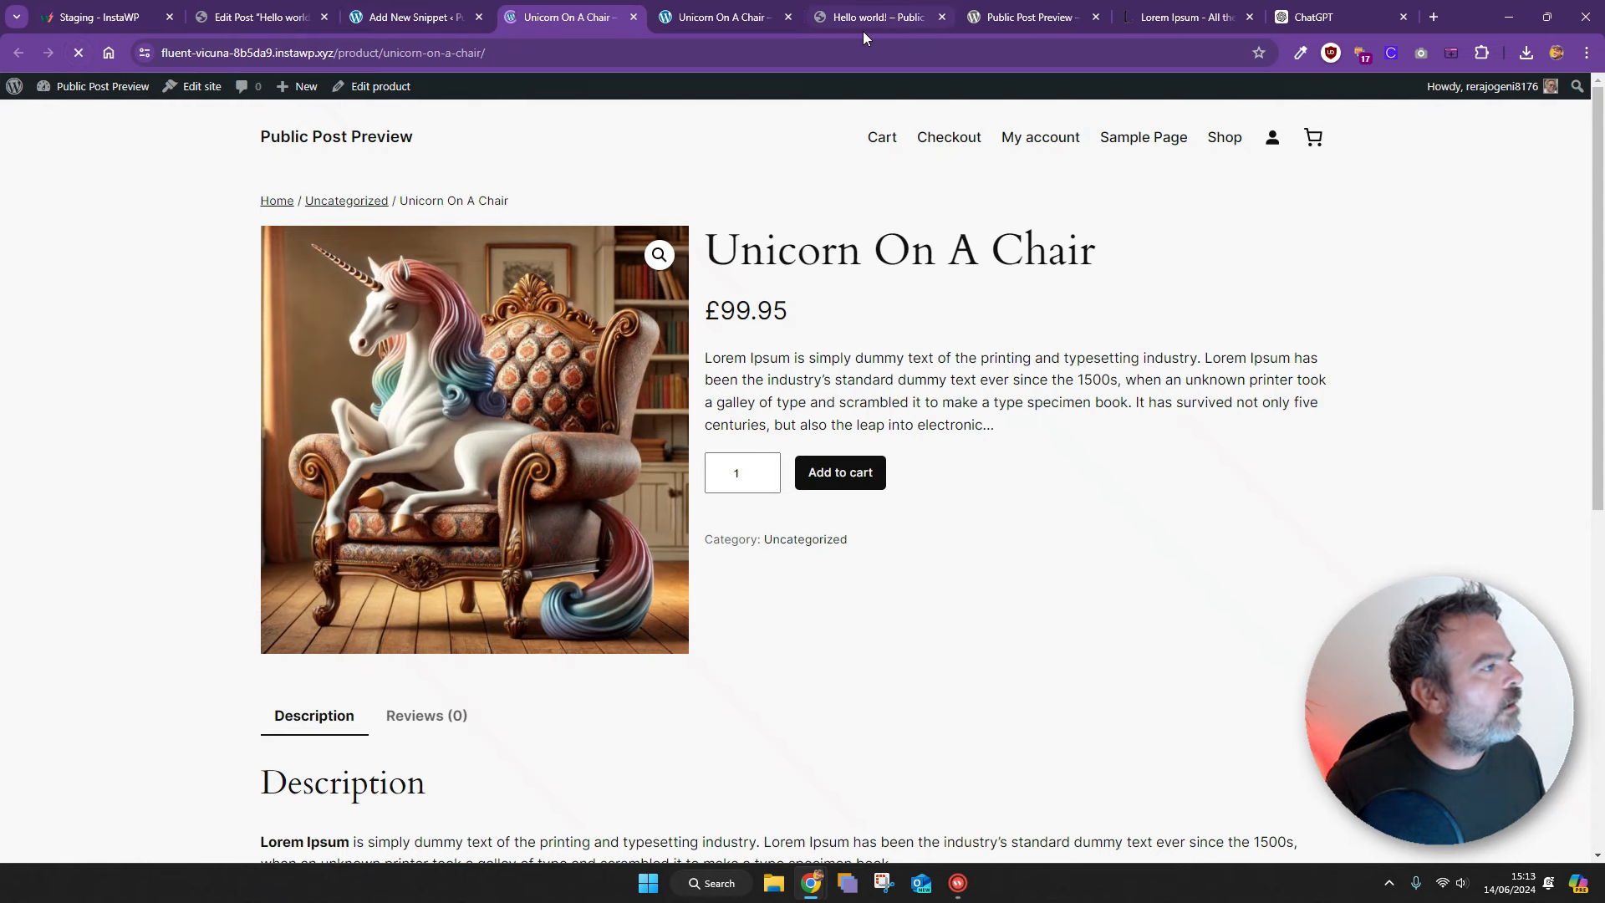
left_click(728, 10)
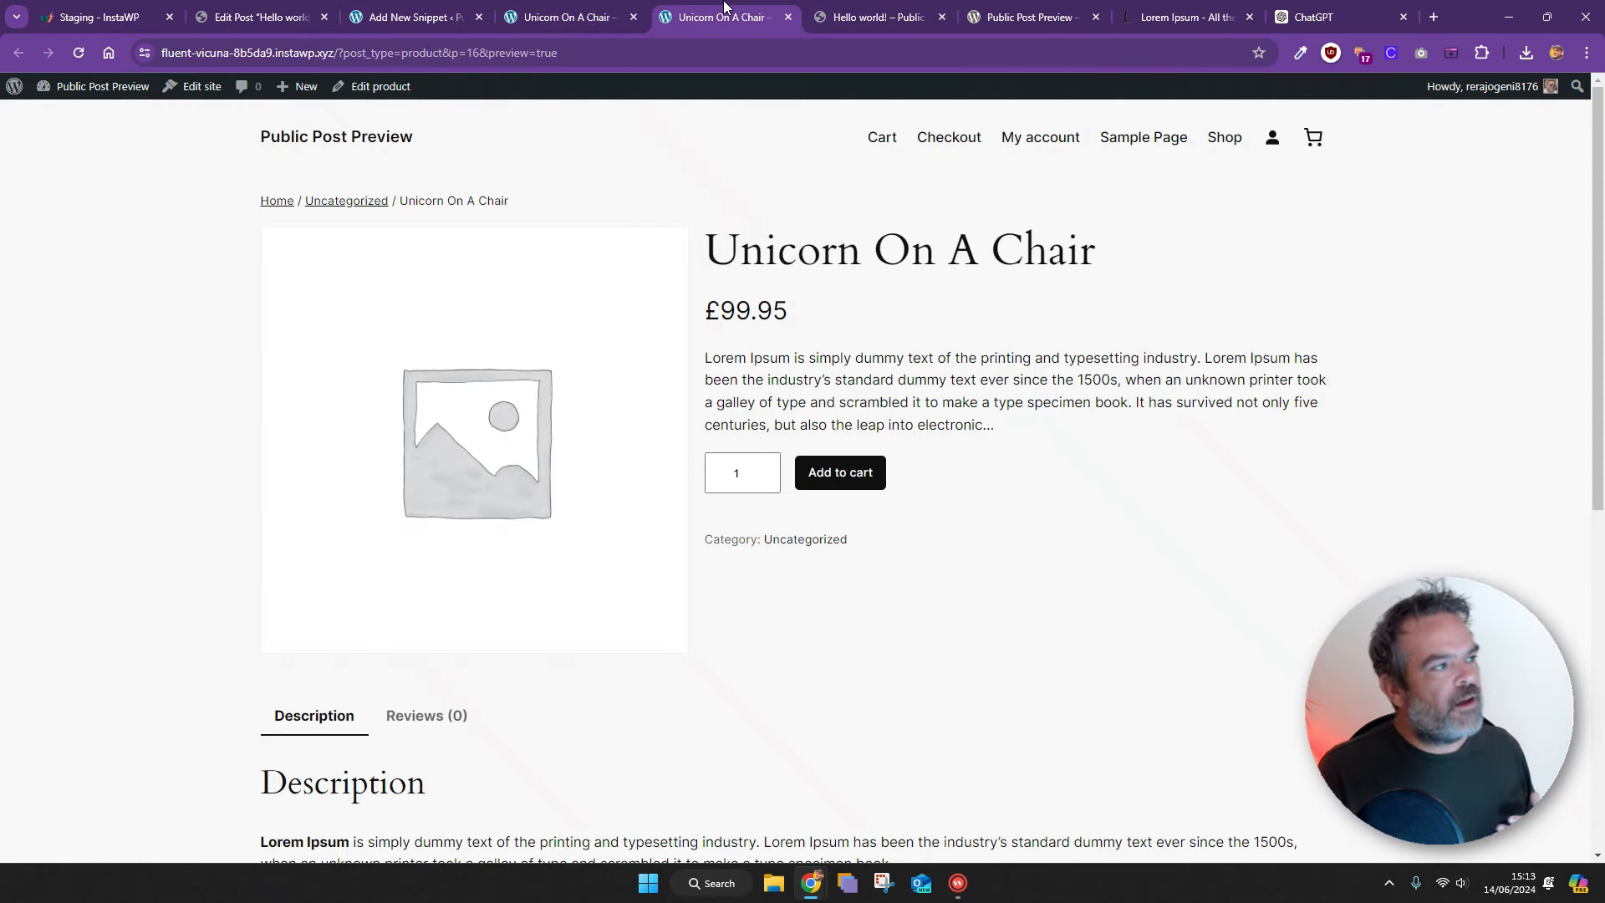
left_click(576, 10)
left_click(406, 10)
left_click(278, 6)
Return to the Extend Post Preview Time snippet and examine the day multiplier in its DAY_IN_SECONDS return line
left_click(409, 12)
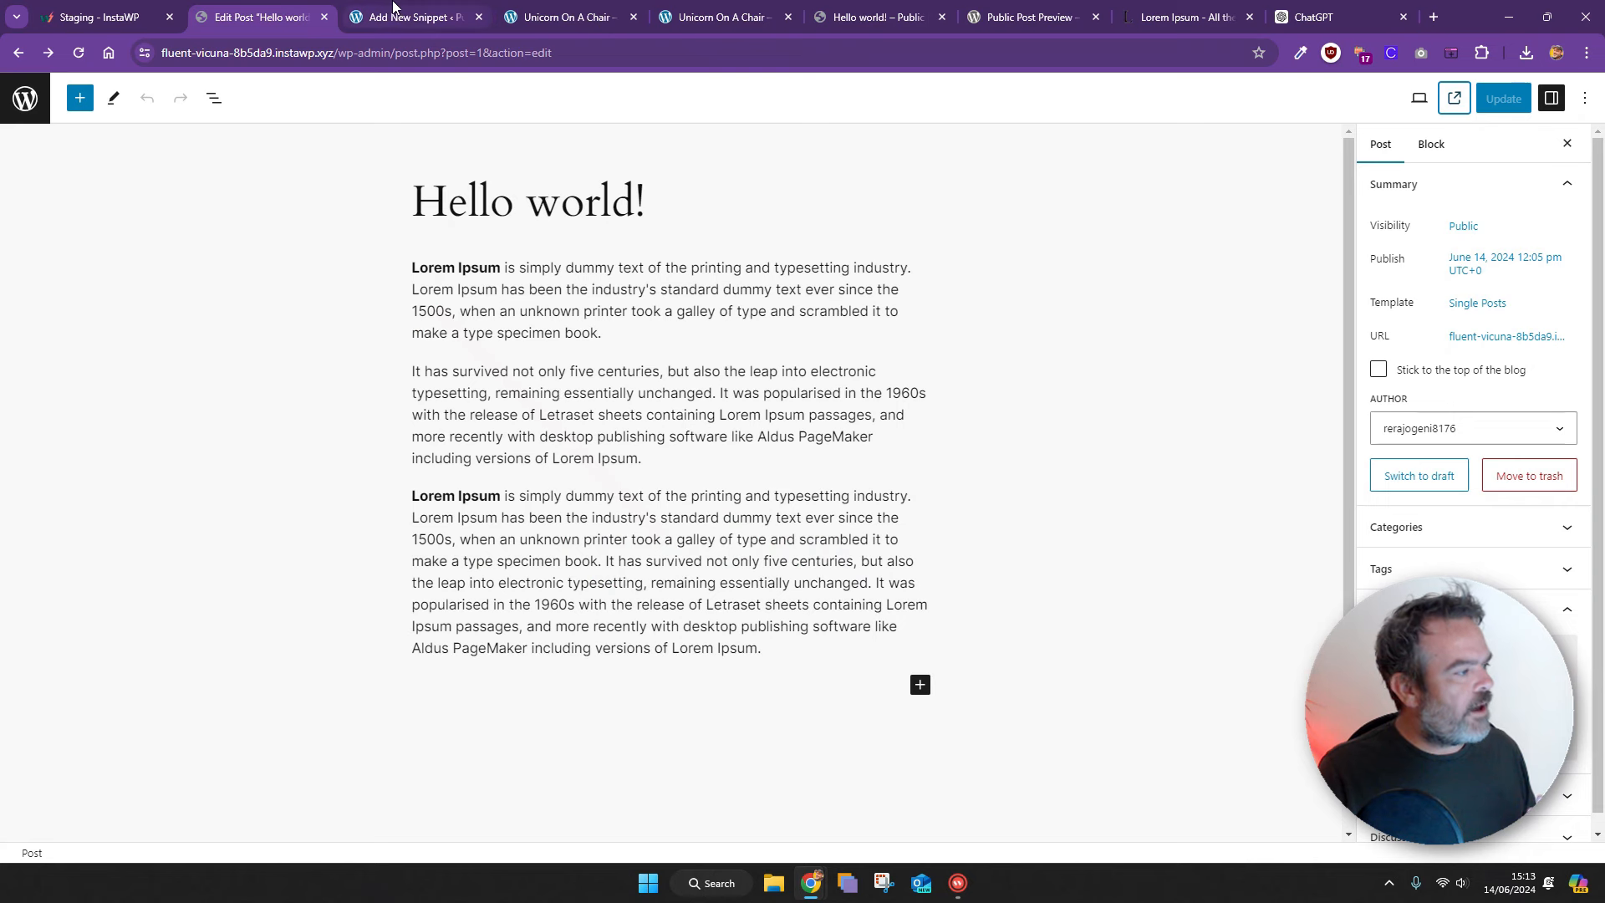
left_click(275, 338)
double_click(272, 338)
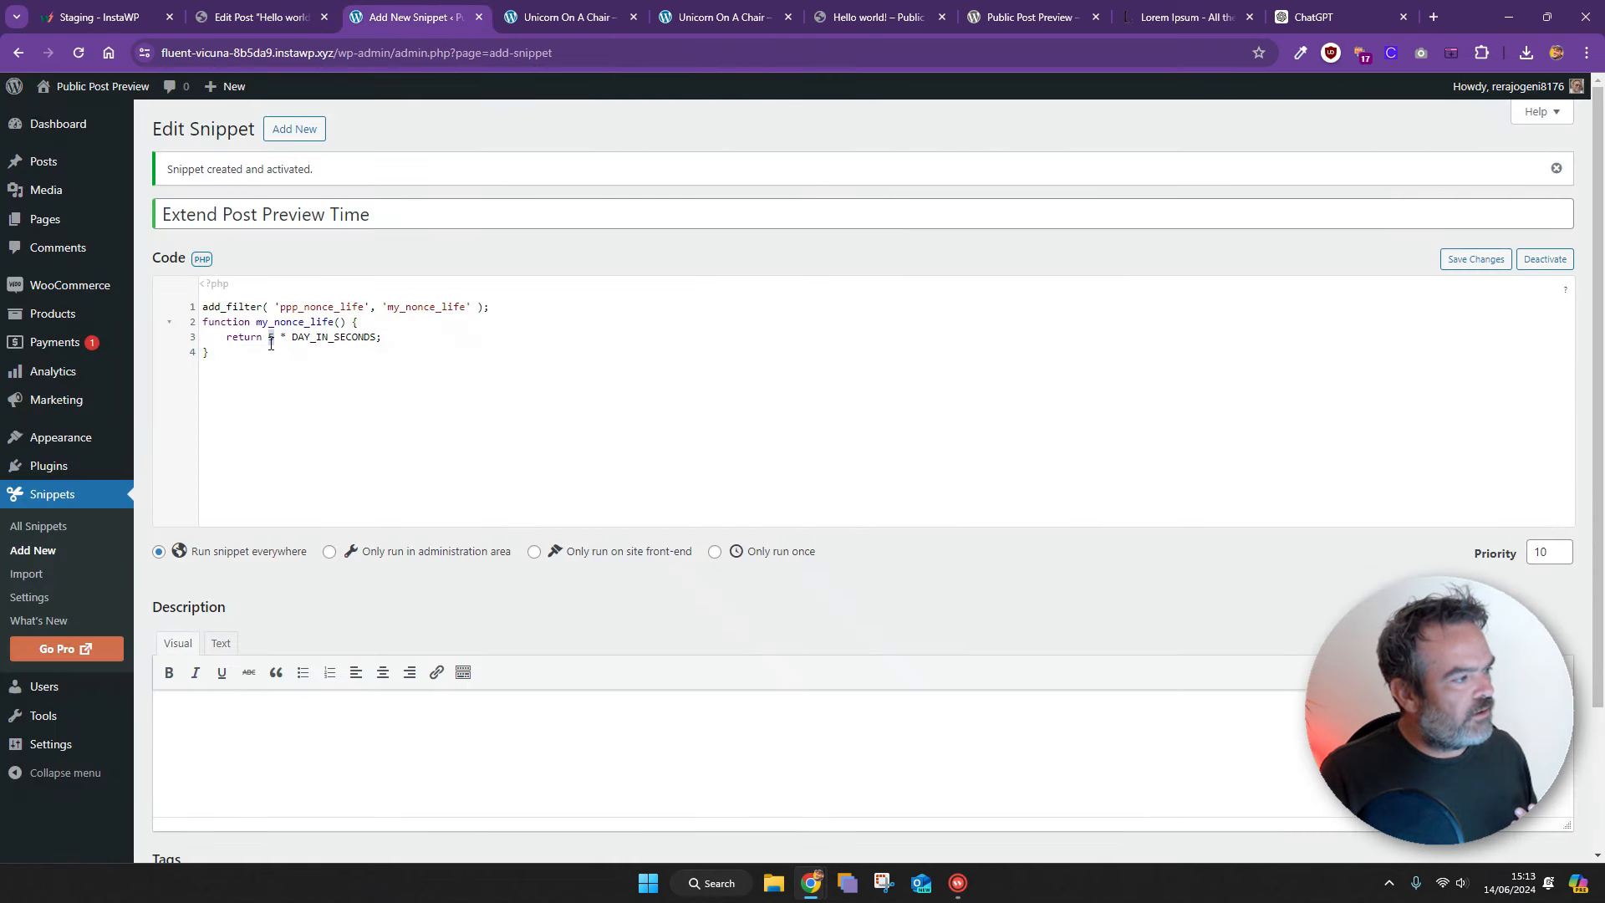
left_click(373, 336)
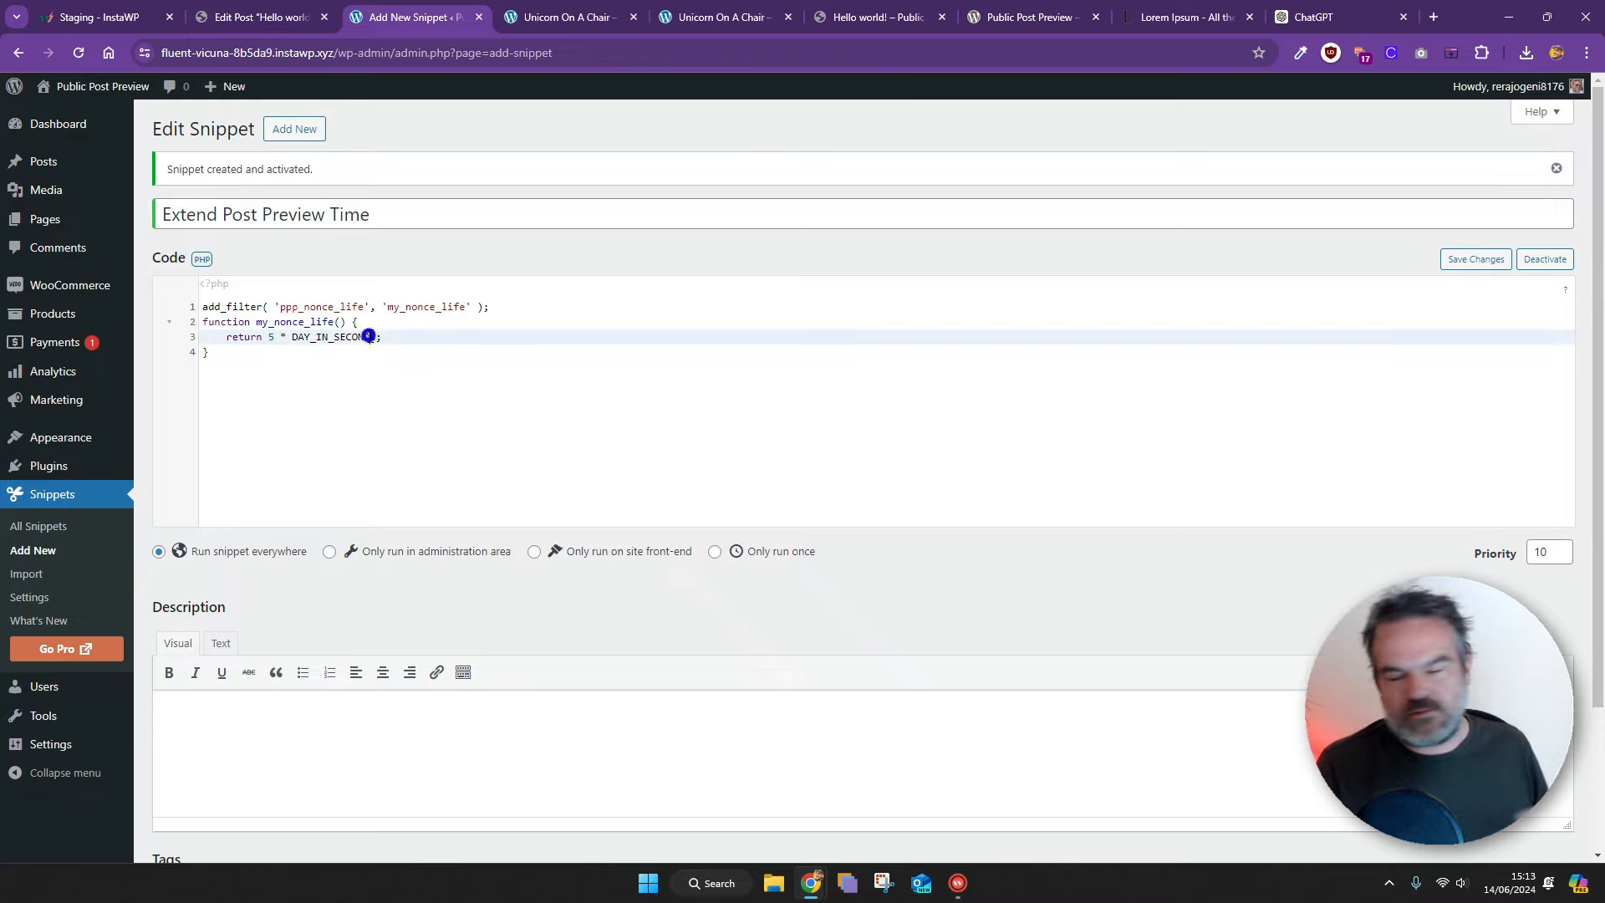